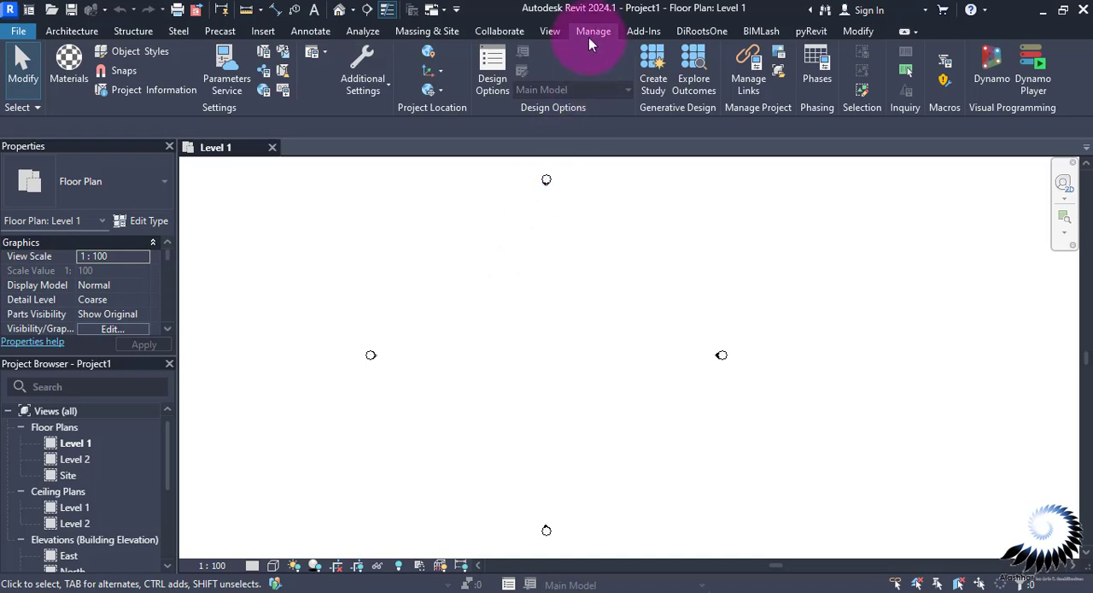
Create the shared parameter file Standard_Shared Parameters.txt in the Information folder, overwriting the existing file of that name
click(268, 79)
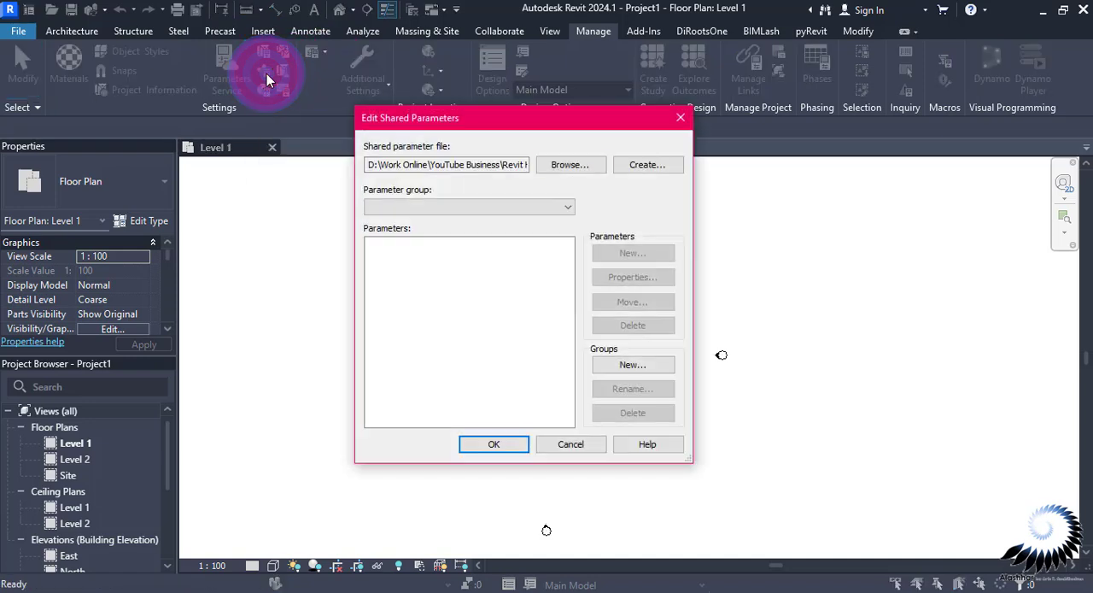
click(646, 164)
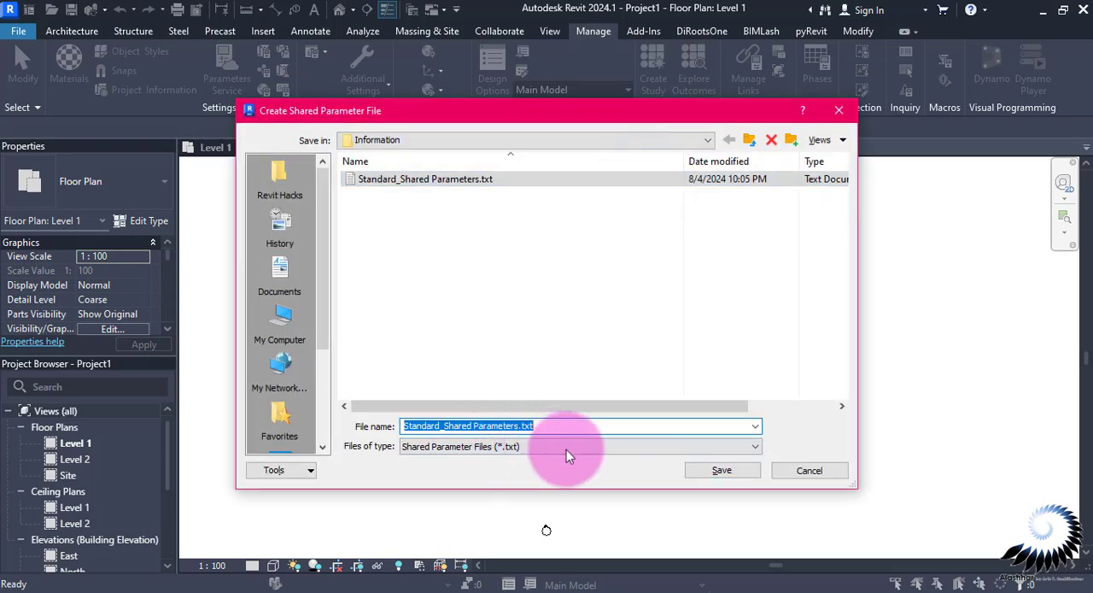
click(752, 475)
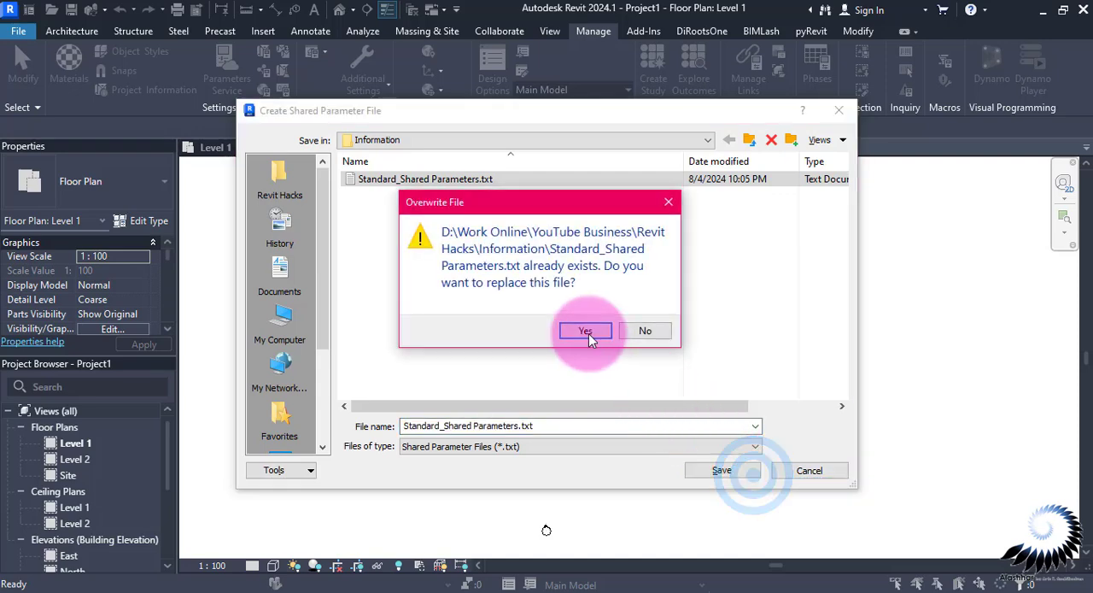
click(723, 327)
Load Standard_Shared Parameters.txt from the Information folder as the shared parameter file
click(568, 166)
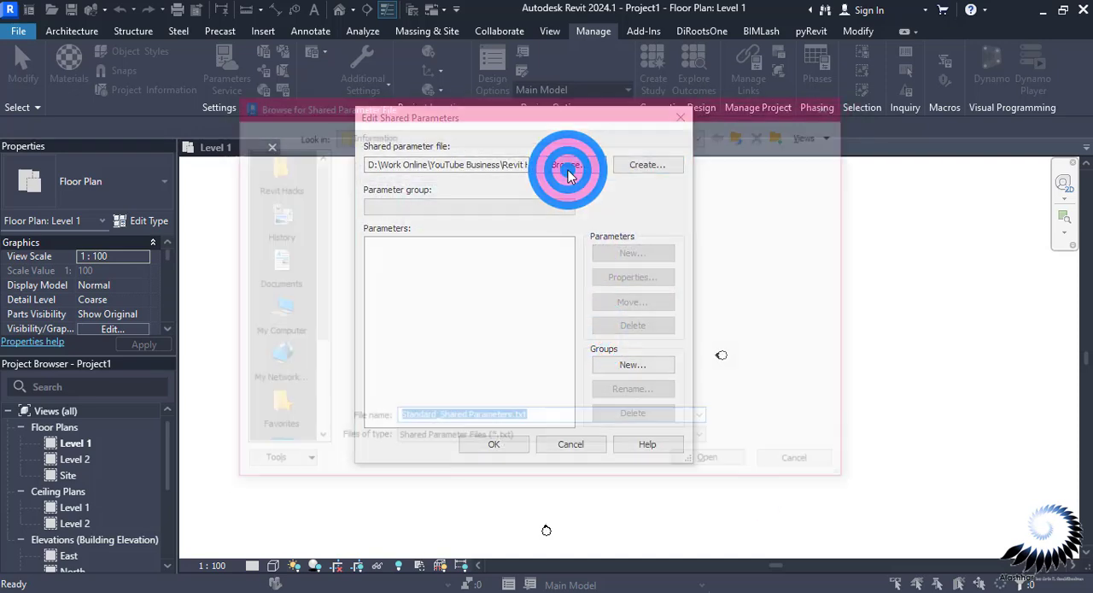
click(419, 169)
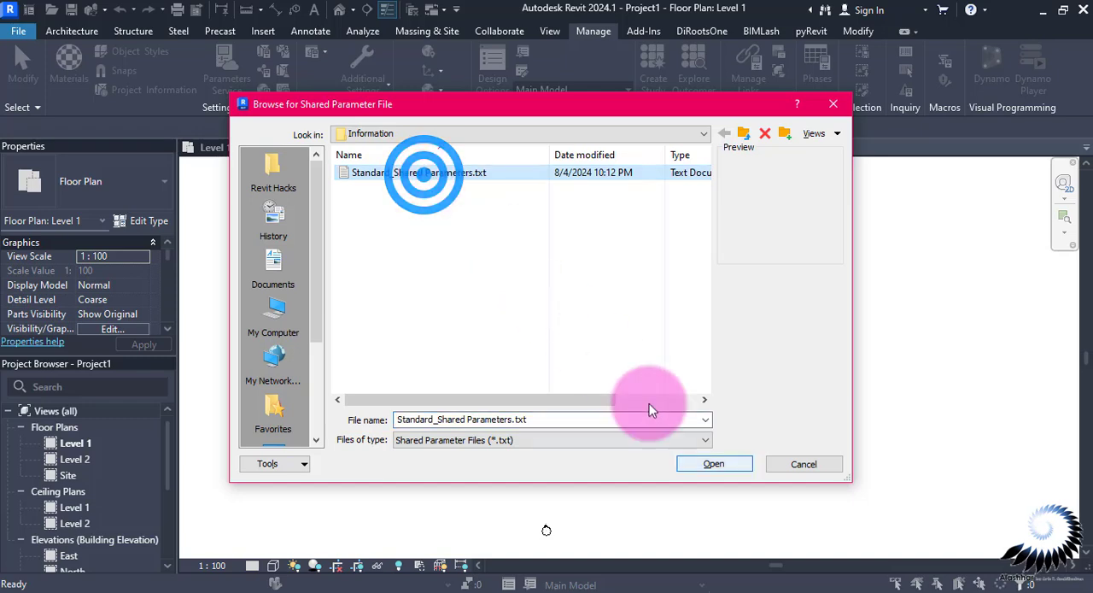
click(714, 463)
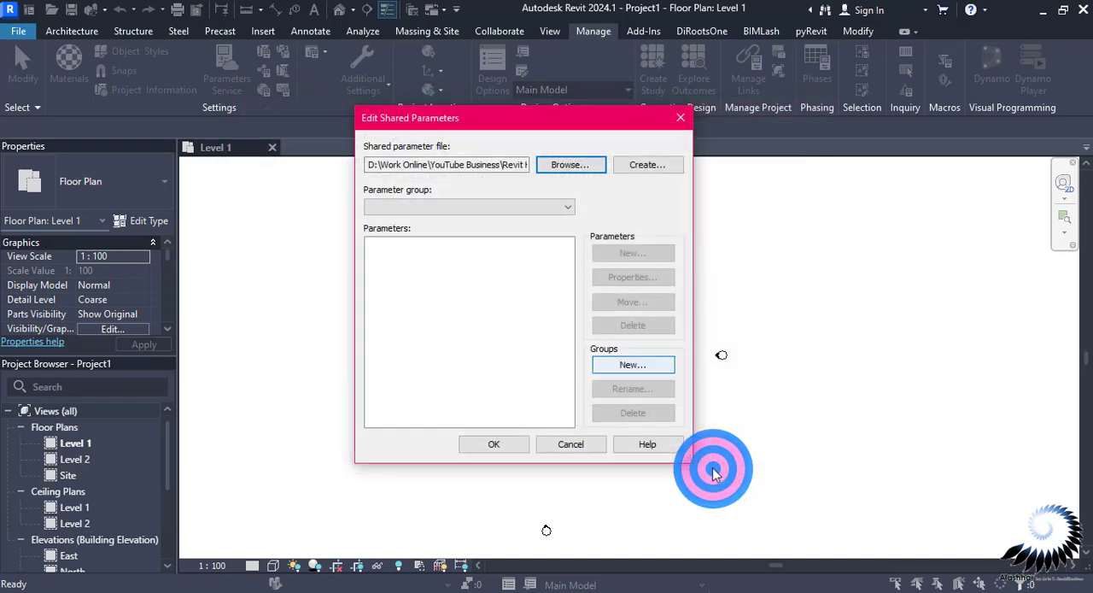
Create a shared parameter group named Properties
click(632, 366)
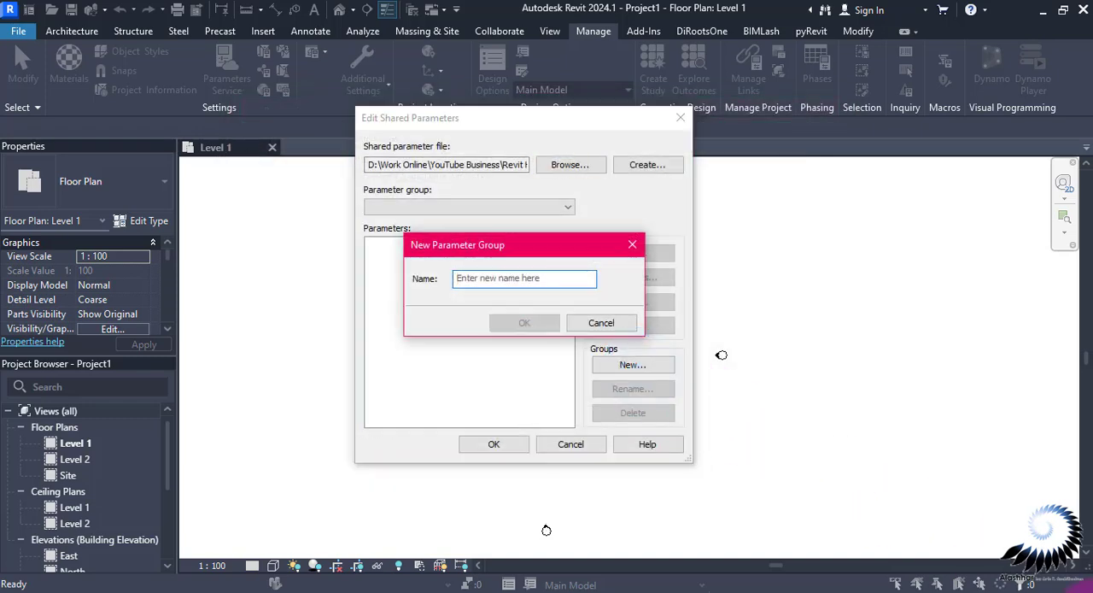
text(Proper)
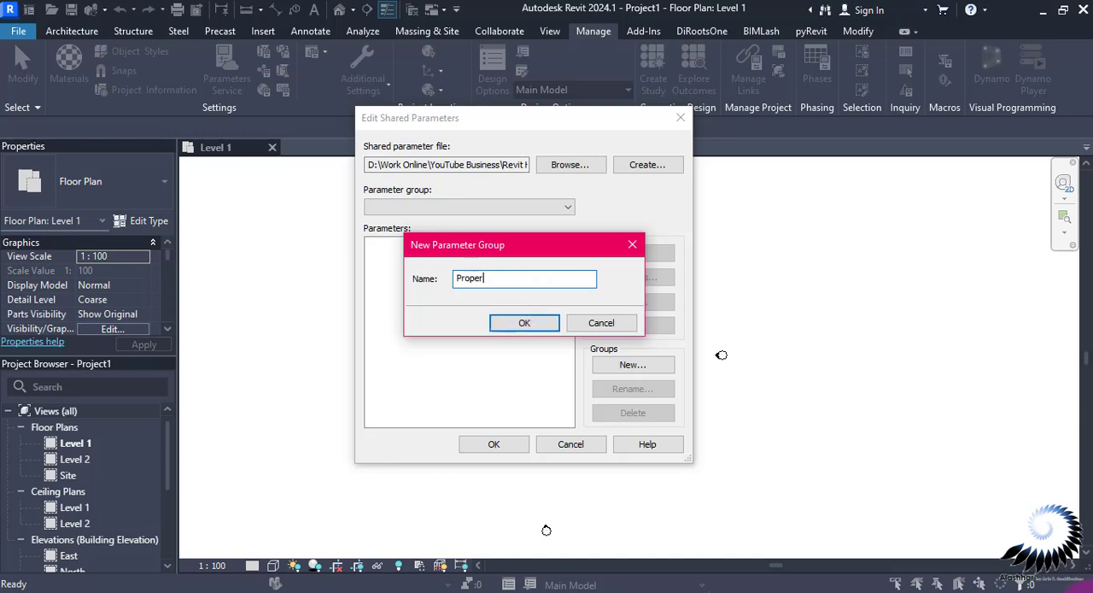
text(ties)
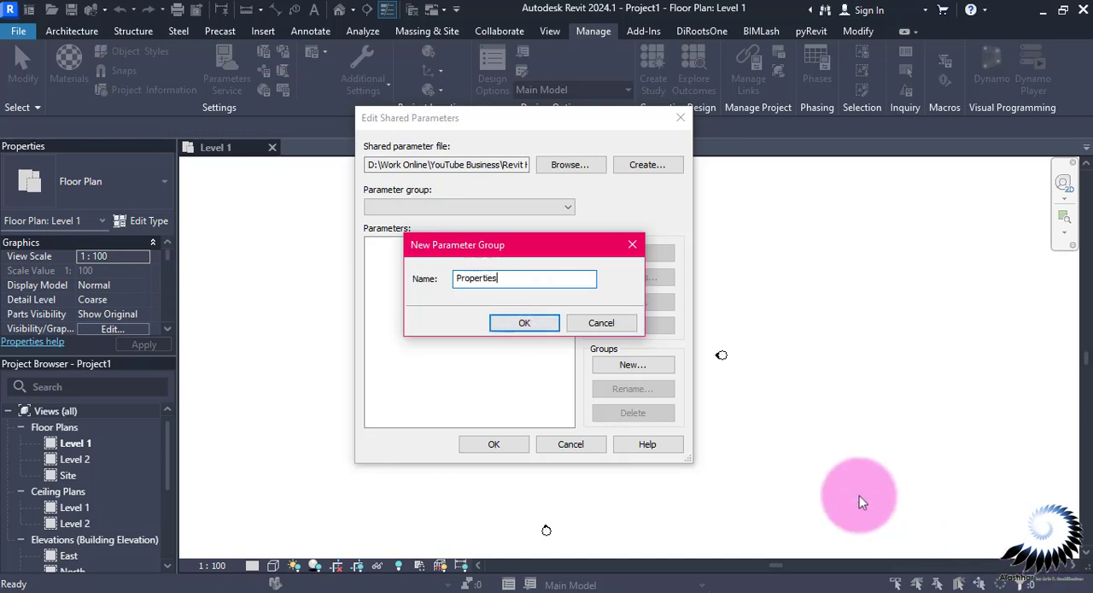
click(523, 322)
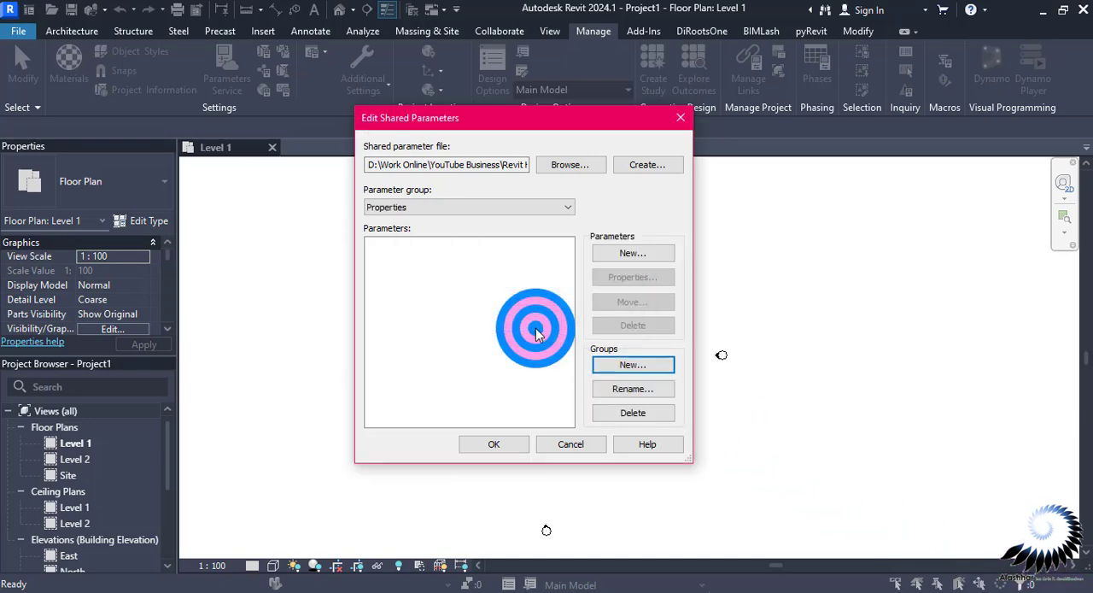
Add a shared parameter named Width to the Properties group, with discipline Common and data type Length
click(616, 255)
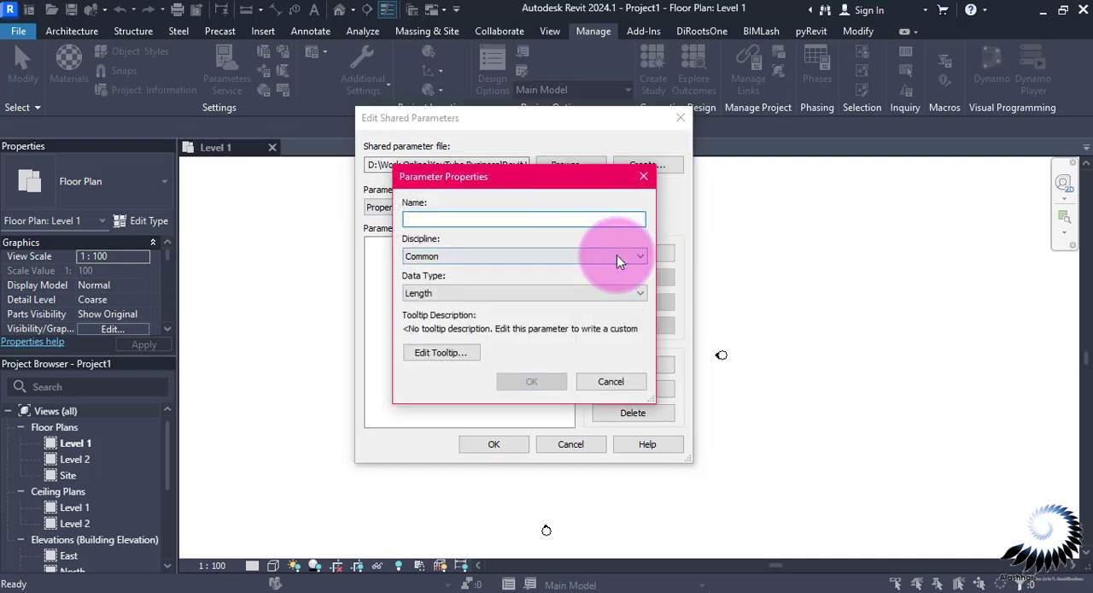
text(Wi)
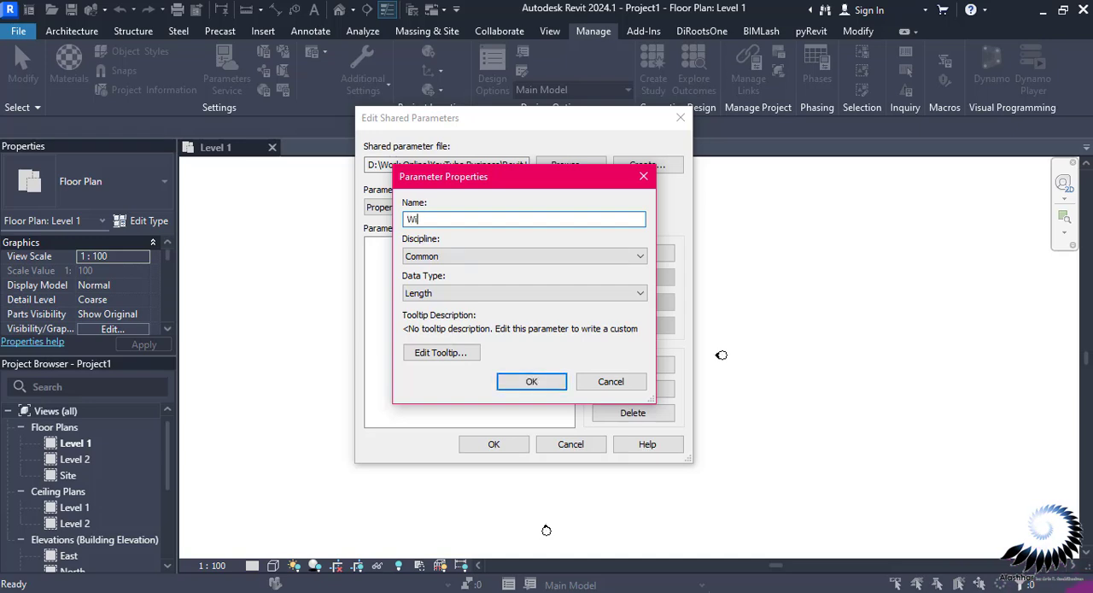
text(dth)
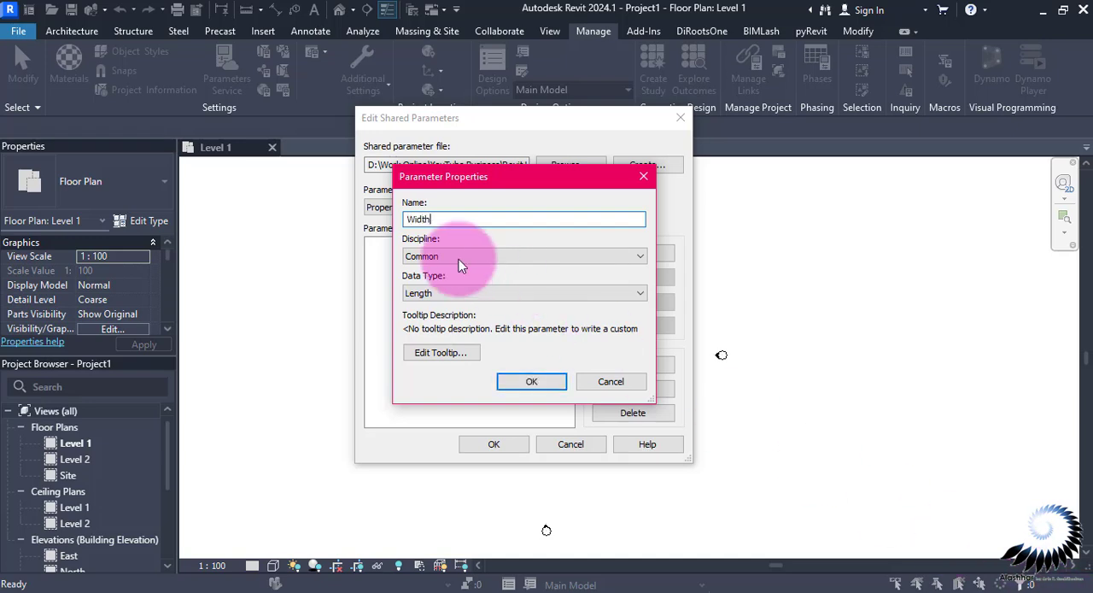
click(459, 259)
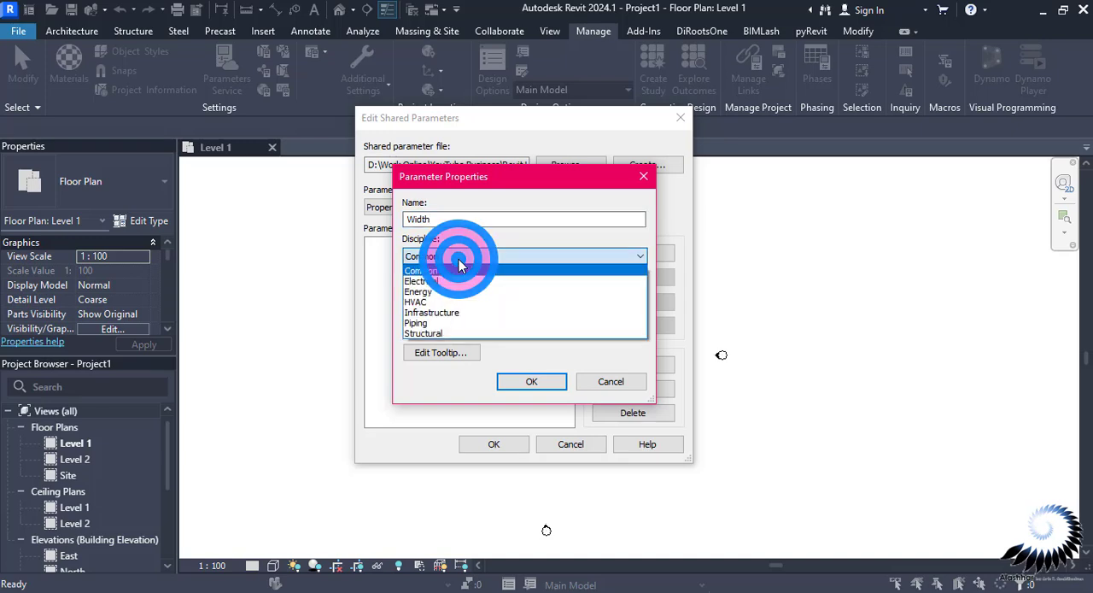
click(458, 270)
click(453, 292)
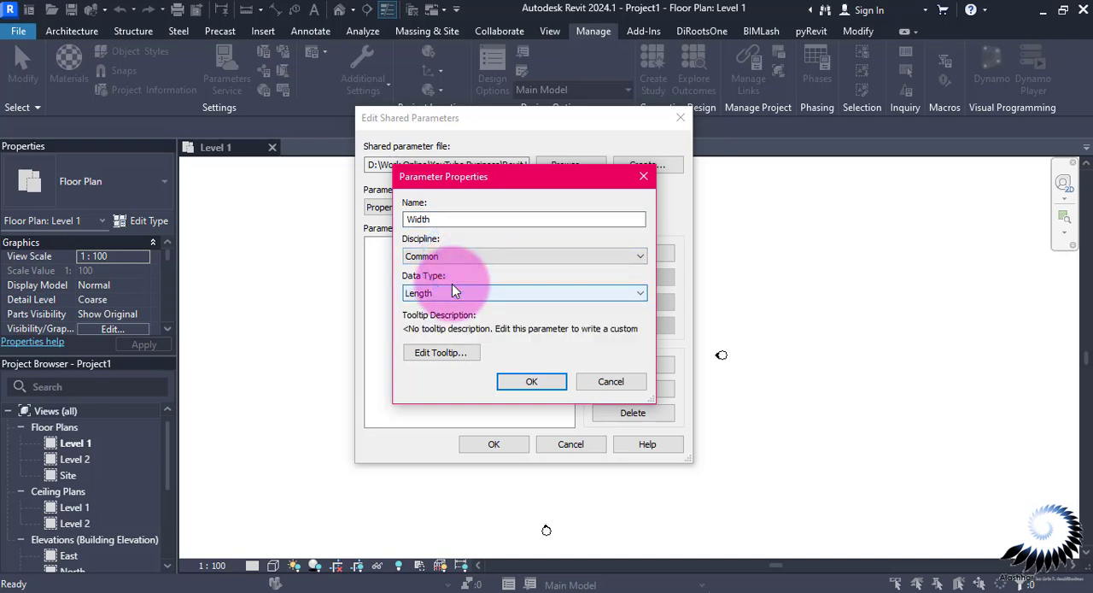
click(526, 381)
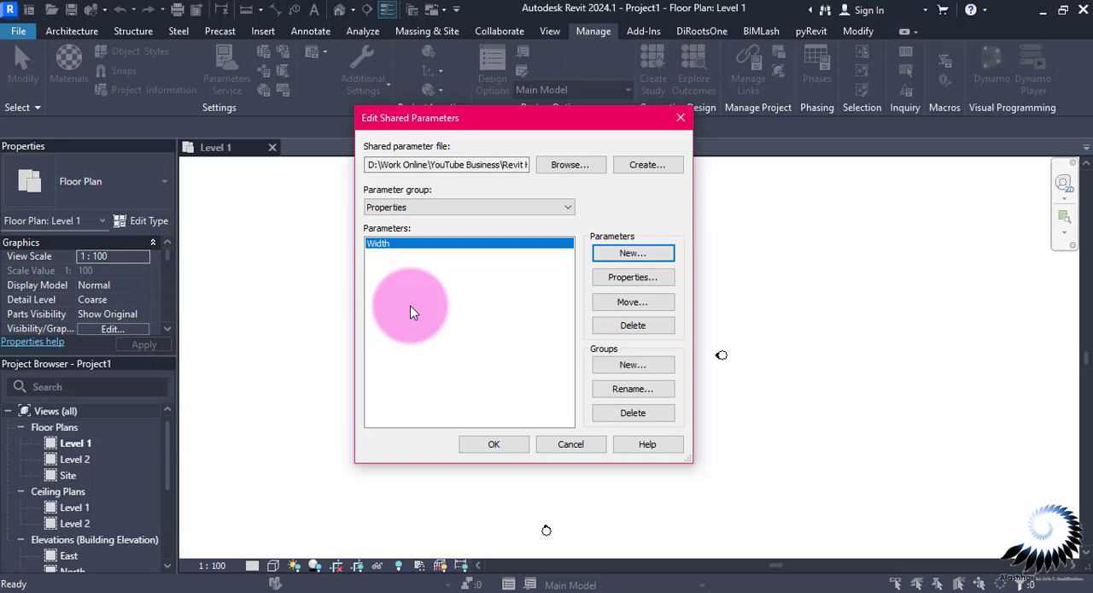
Review the properties of the Width parameter and cancel out of the shared parameter editor
click(614, 279)
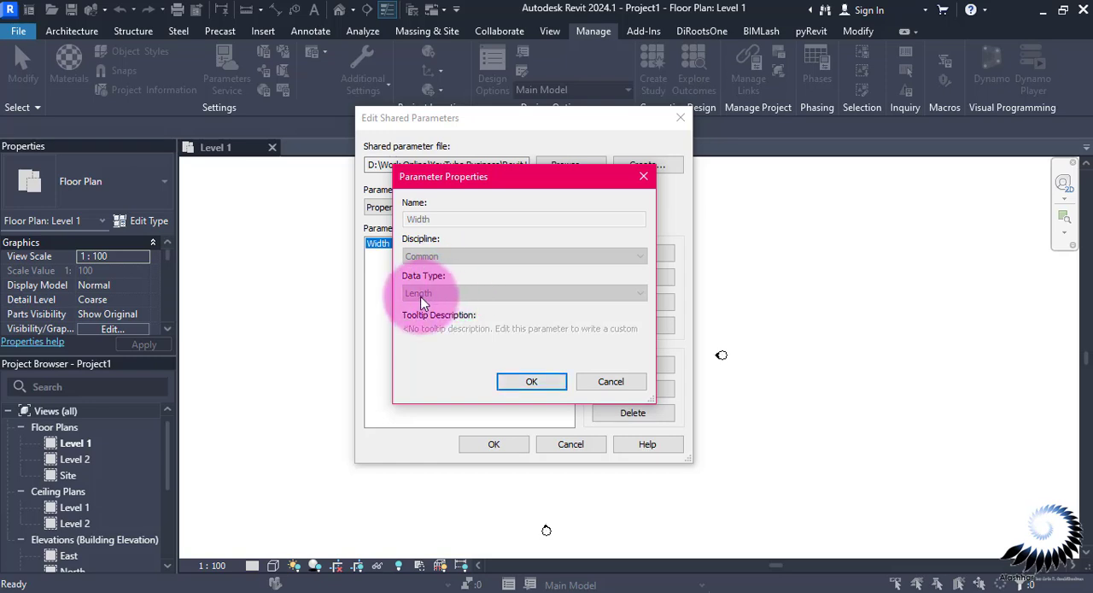
key(Escape)
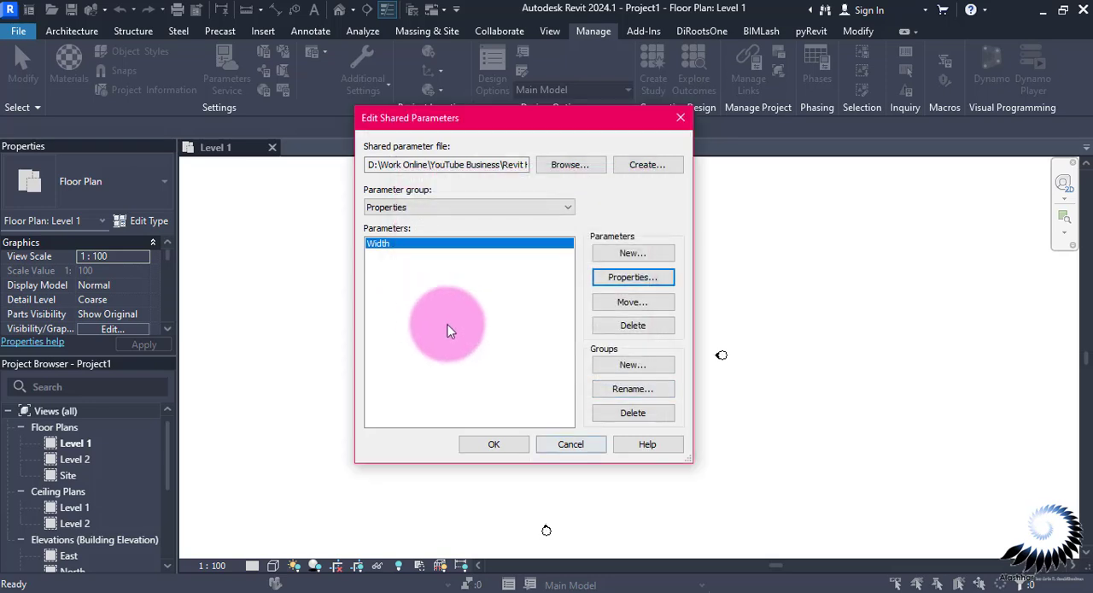
click(569, 444)
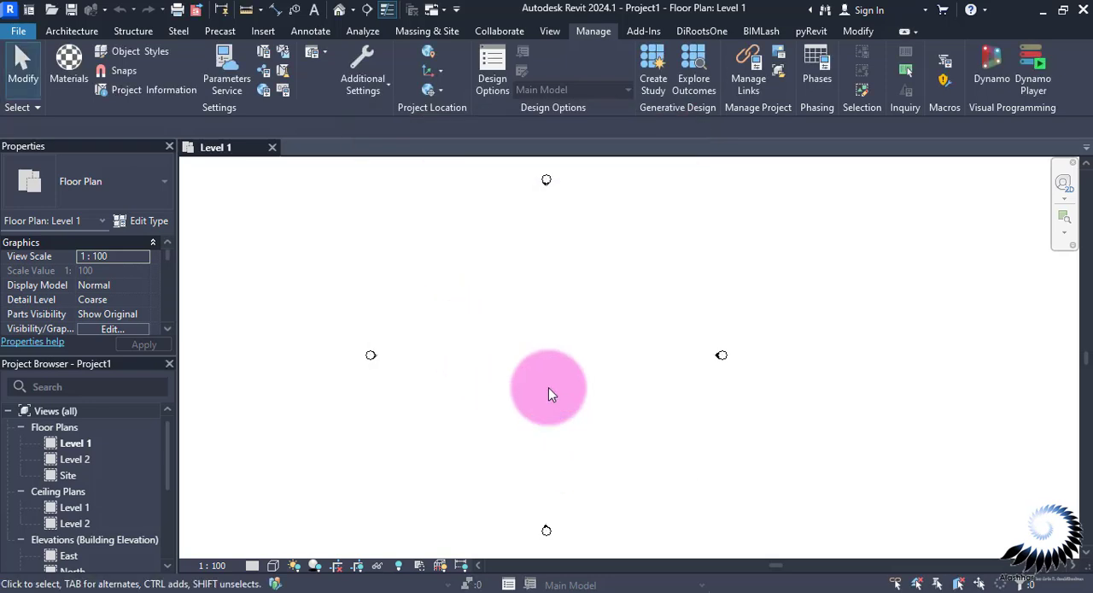
Switch to the DiRoots Revit Plugins page in the browser and view the free download form for DiRootsOne 1.9.1.0
click(691, 35)
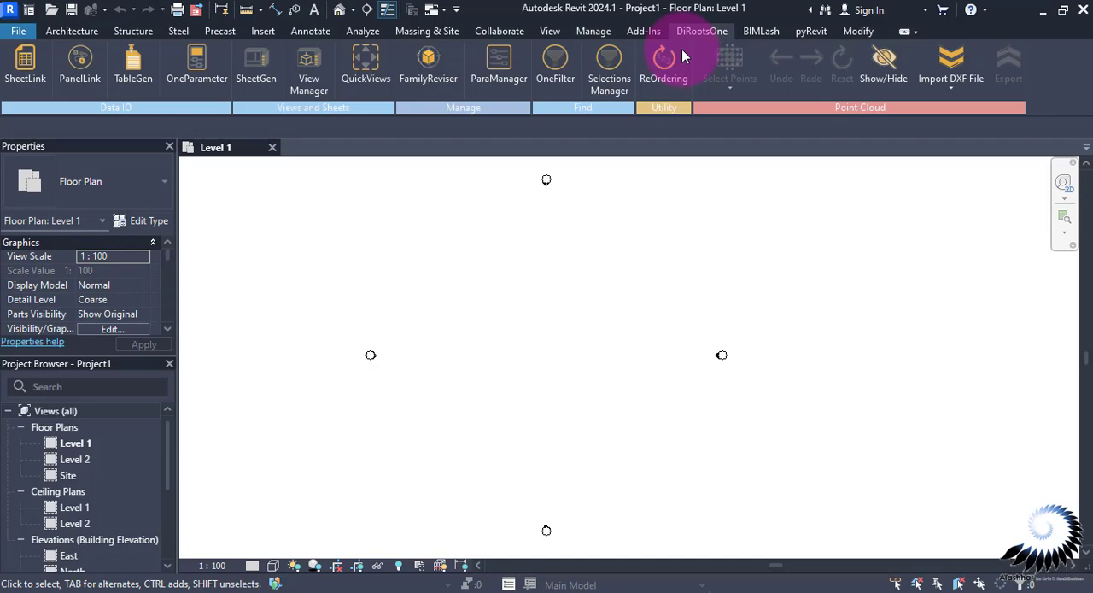
click(732, 587)
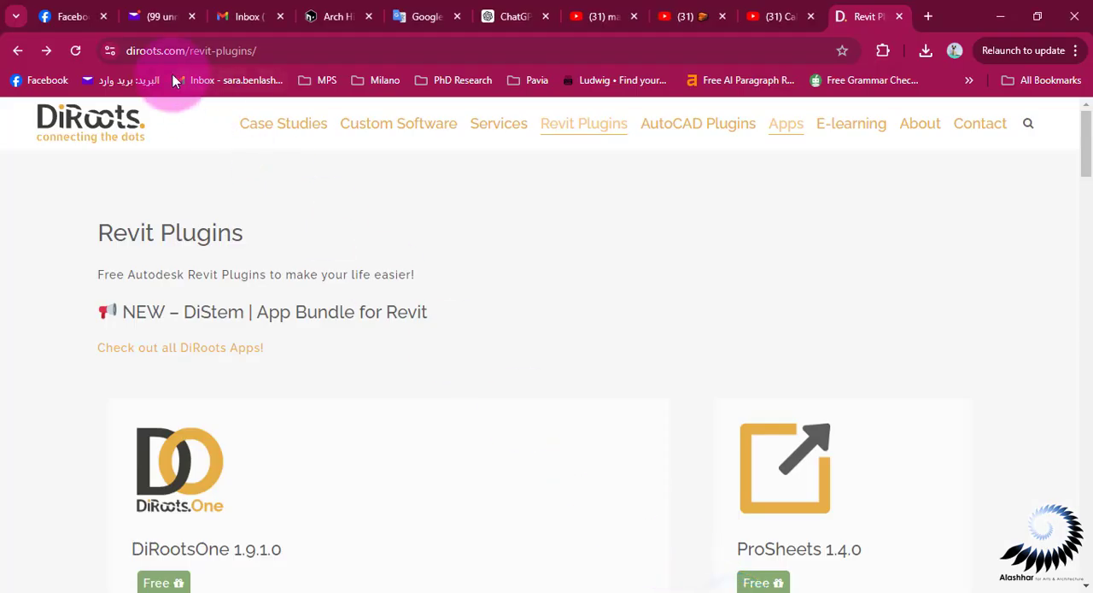
scroll(159, 237, down, 2)
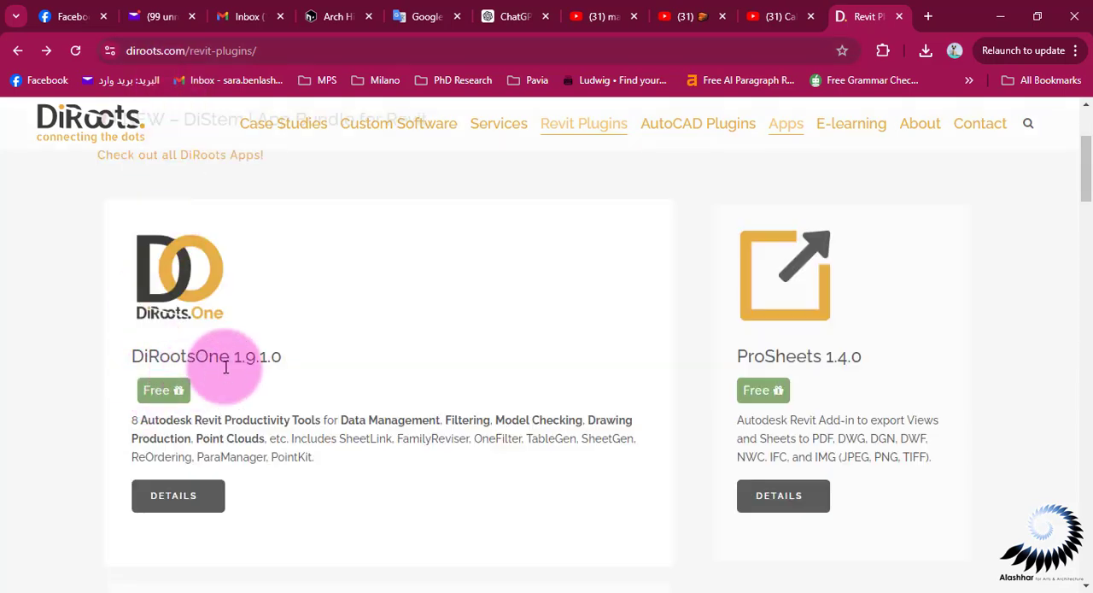
click(186, 507)
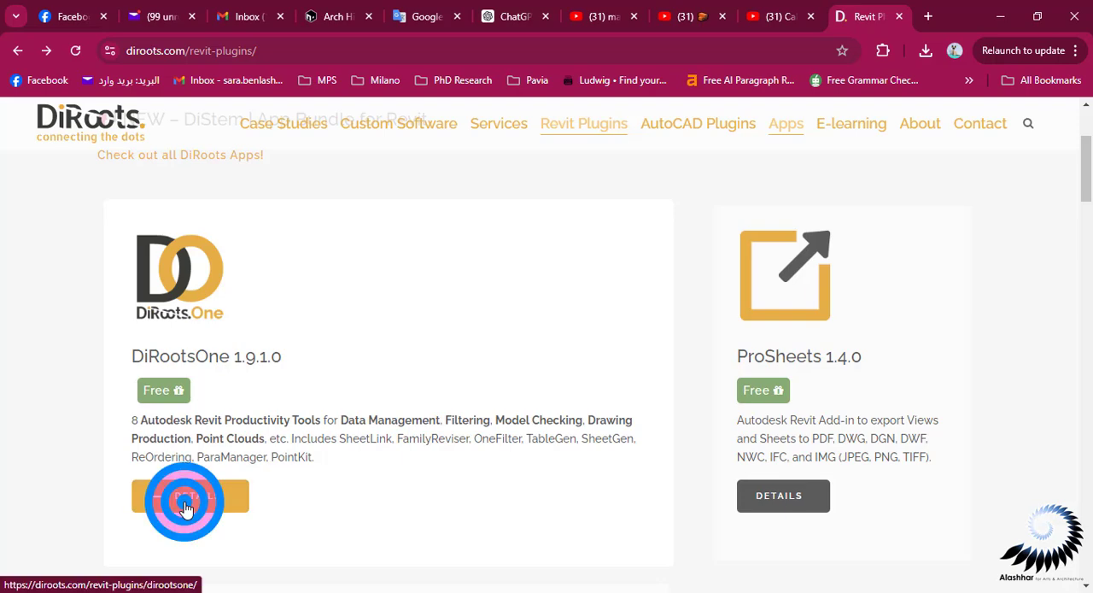
scroll(300, 380, down, 4)
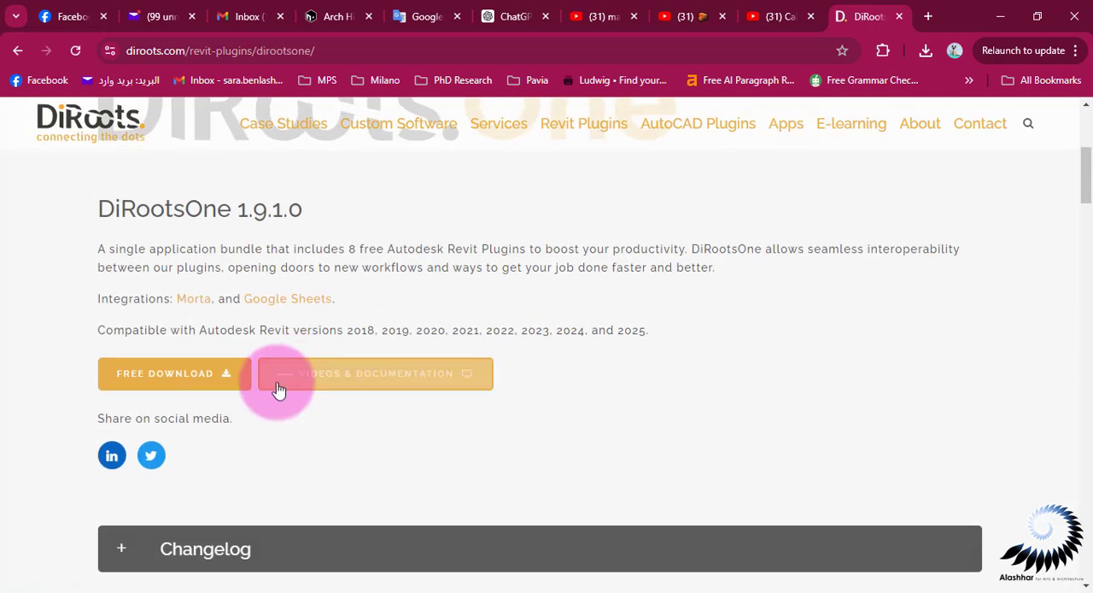
click(209, 384)
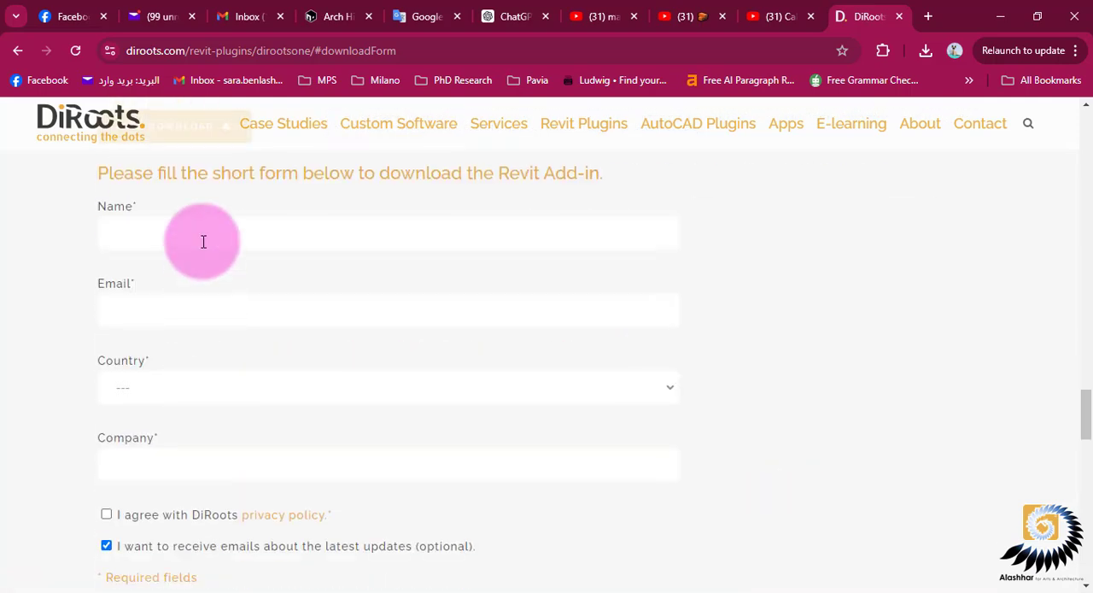
scroll(250, 393, down, 3)
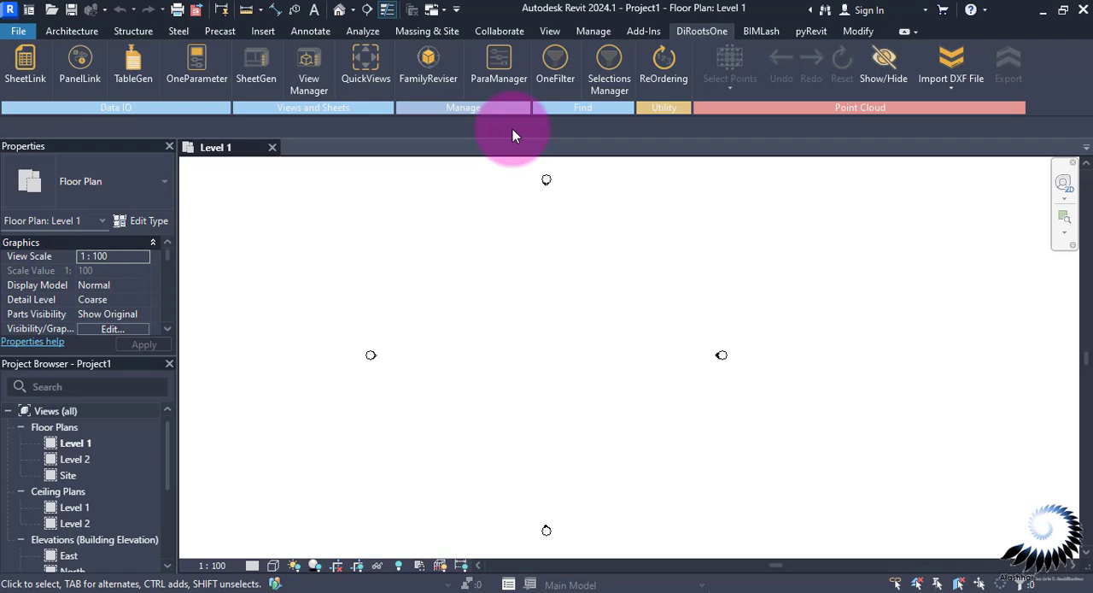
Open DiRootsOne's ParaManager in Revit
click(499, 72)
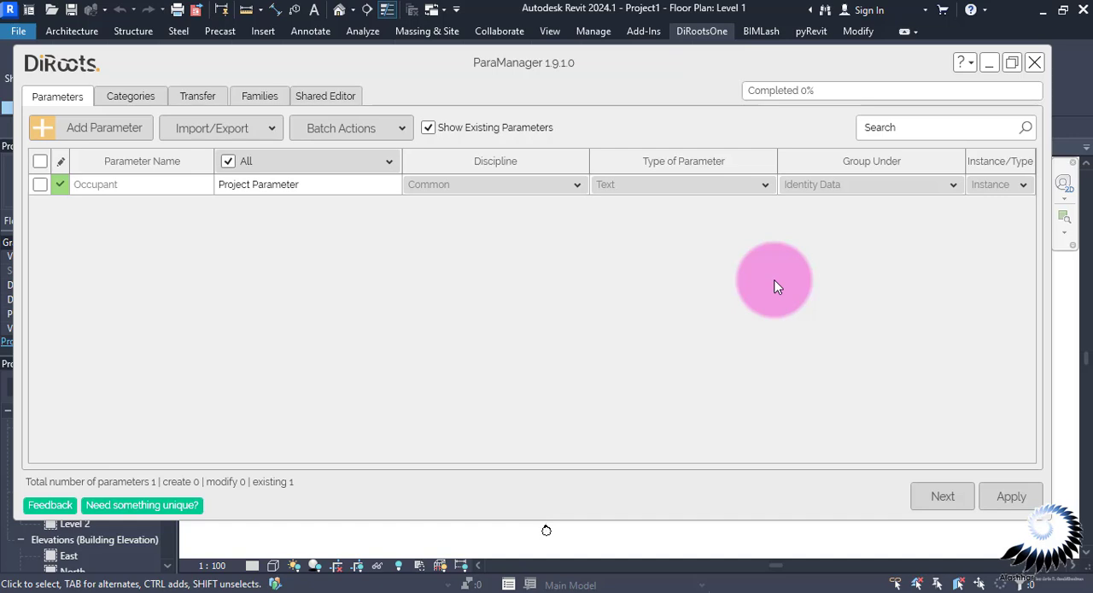
Switch to the Standard_Shared Parameters.xlsx workbook in Excel and review the parameters on the Project Information sheet
click(904, 555)
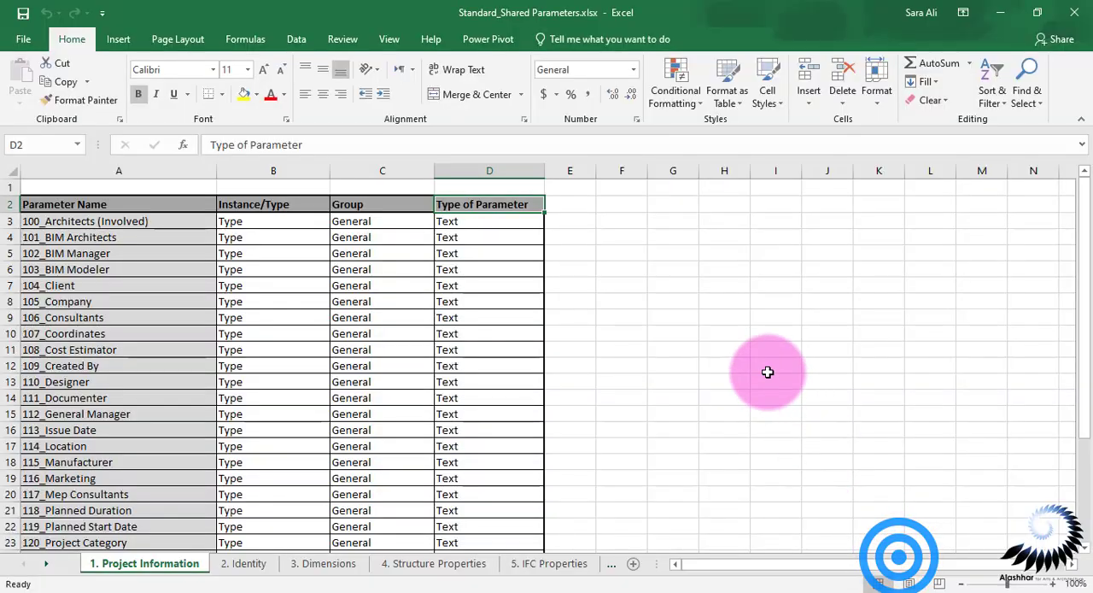
scroll(768, 371, down, 6)
scroll(768, 371, up, 6)
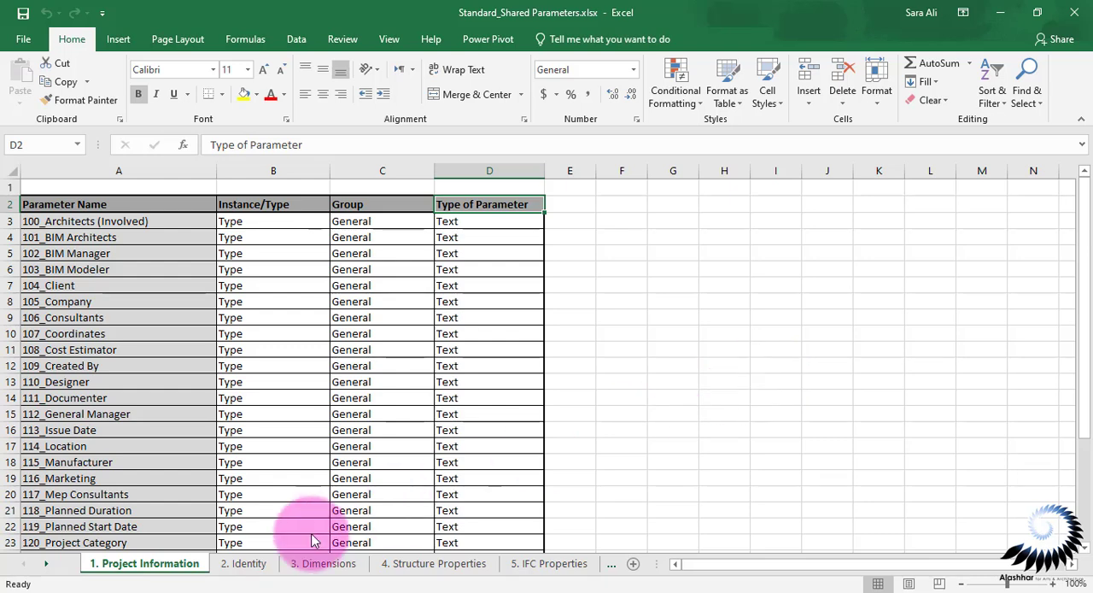
click(240, 567)
click(165, 574)
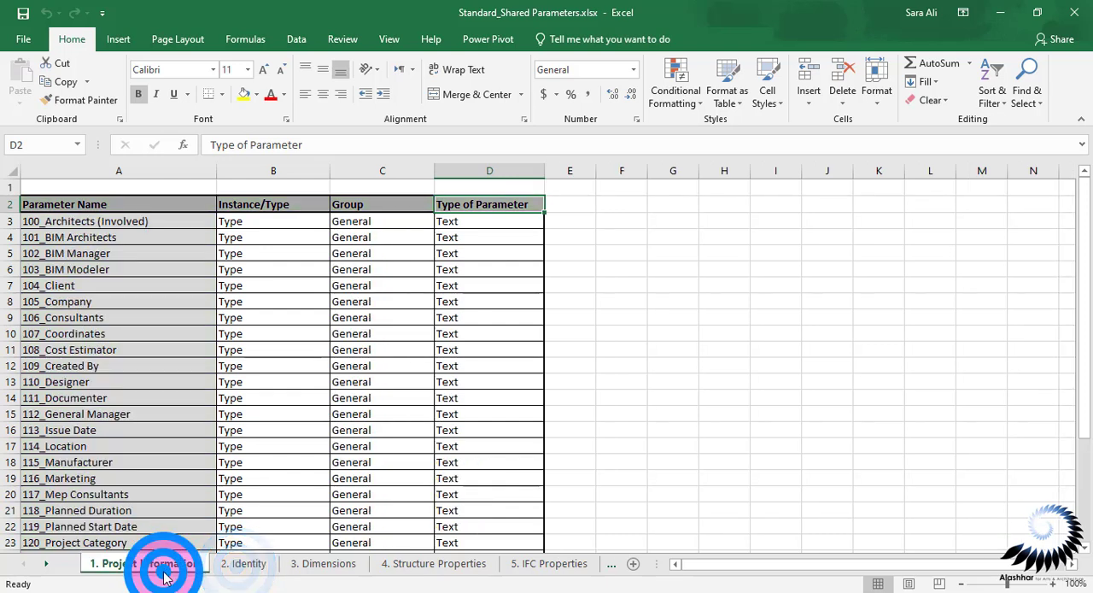
Look through the workbook's other parameter sheets, from Identity through Plumbing Properties to Mechanical Properties
key(ctrl+Page_Down)
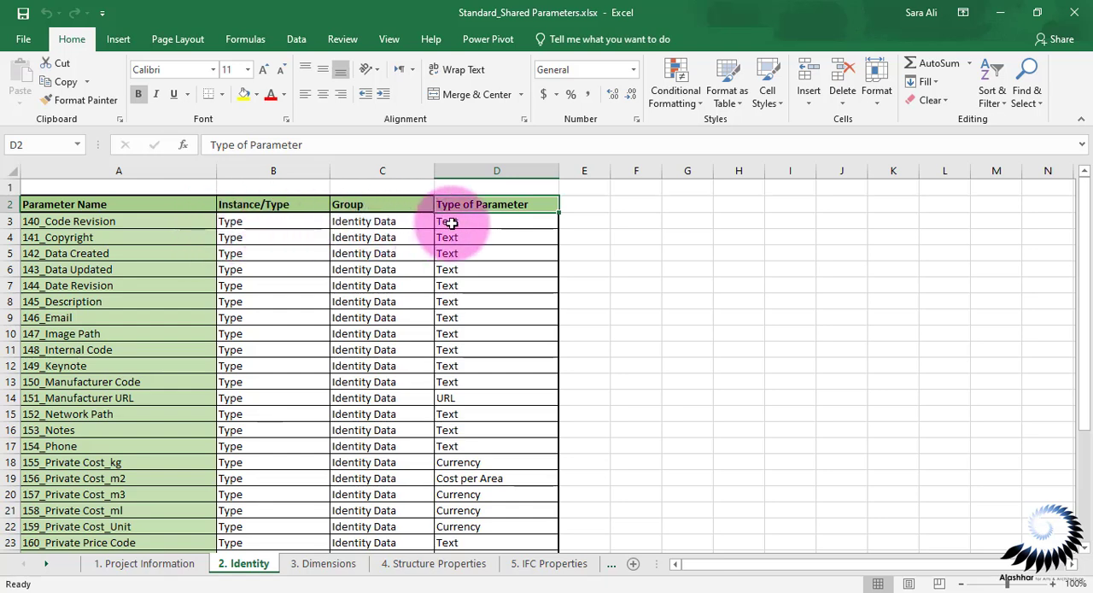
click(611, 565)
click(611, 565)
click(611, 566)
click(611, 565)
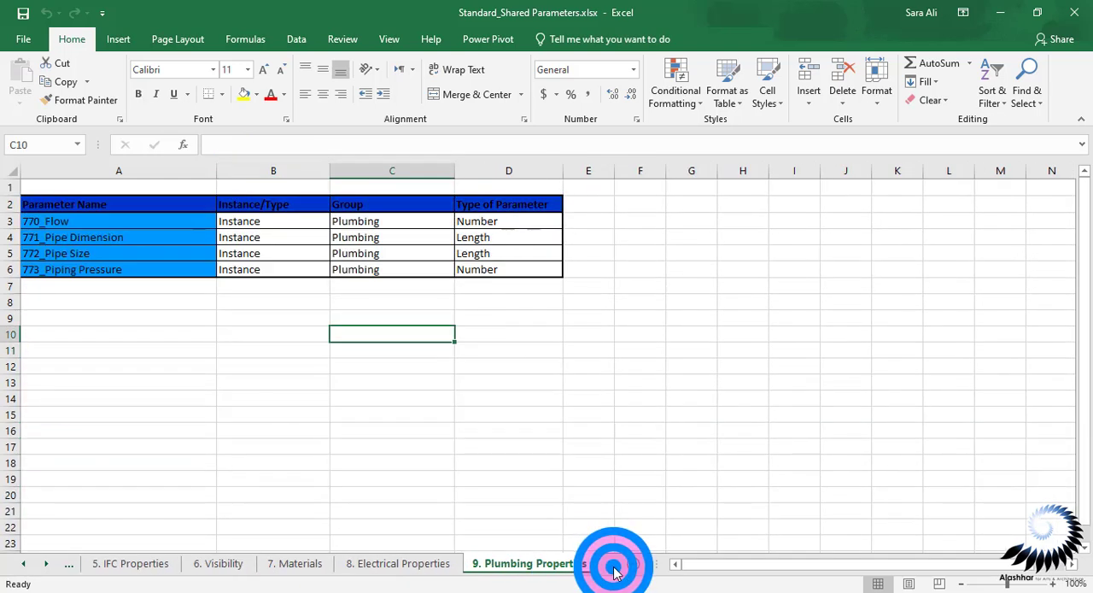
click(611, 565)
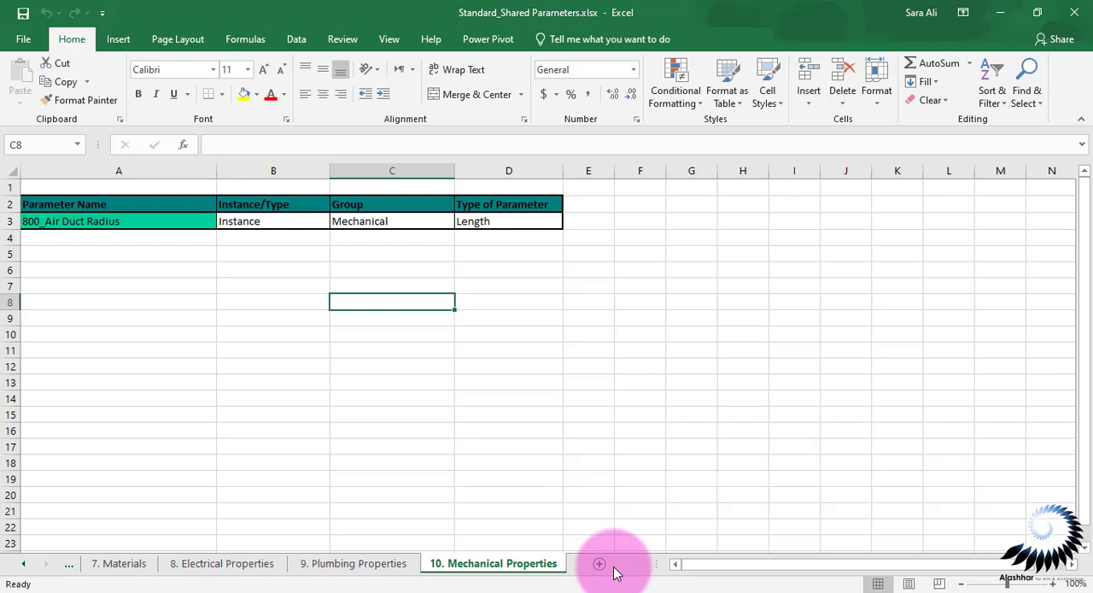
Return to the Project Information sheet and examine its parameter list down to 129_Surveyor
ctrl+click(23, 564)
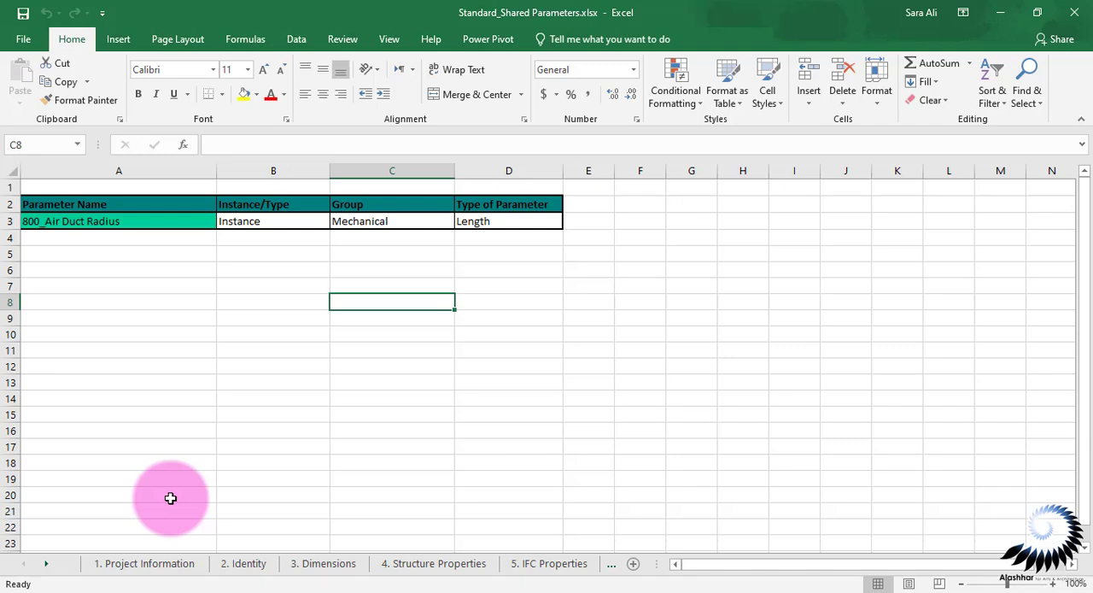
click(144, 564)
scroll(171, 497, down, 7)
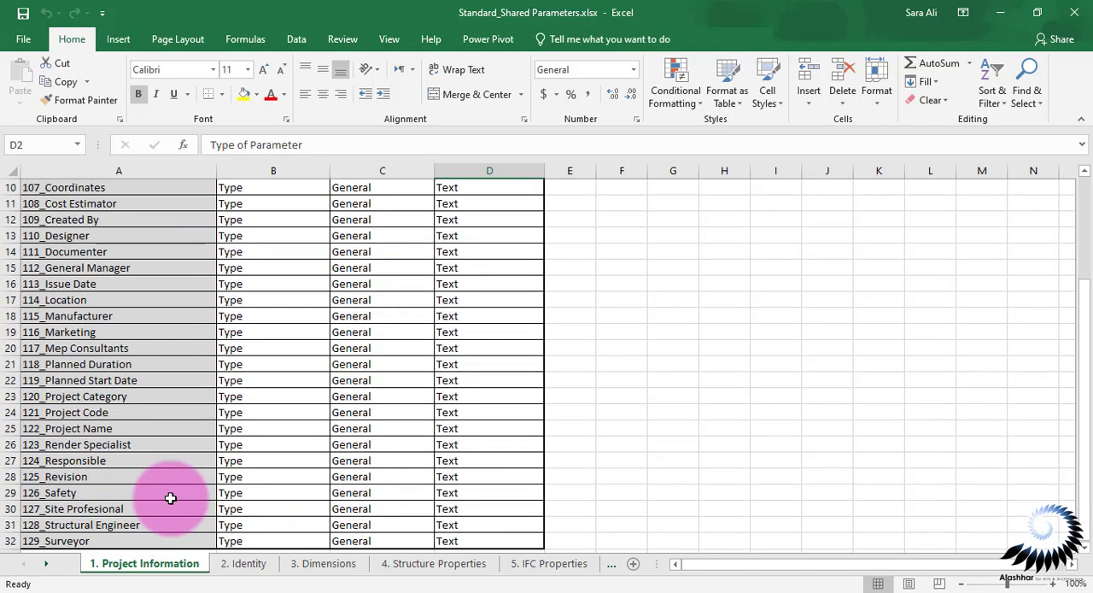
Return to the top of the Excel parameter list, switch to ParaManager and look through its Import/Export options
scroll(170, 498, up, 7)
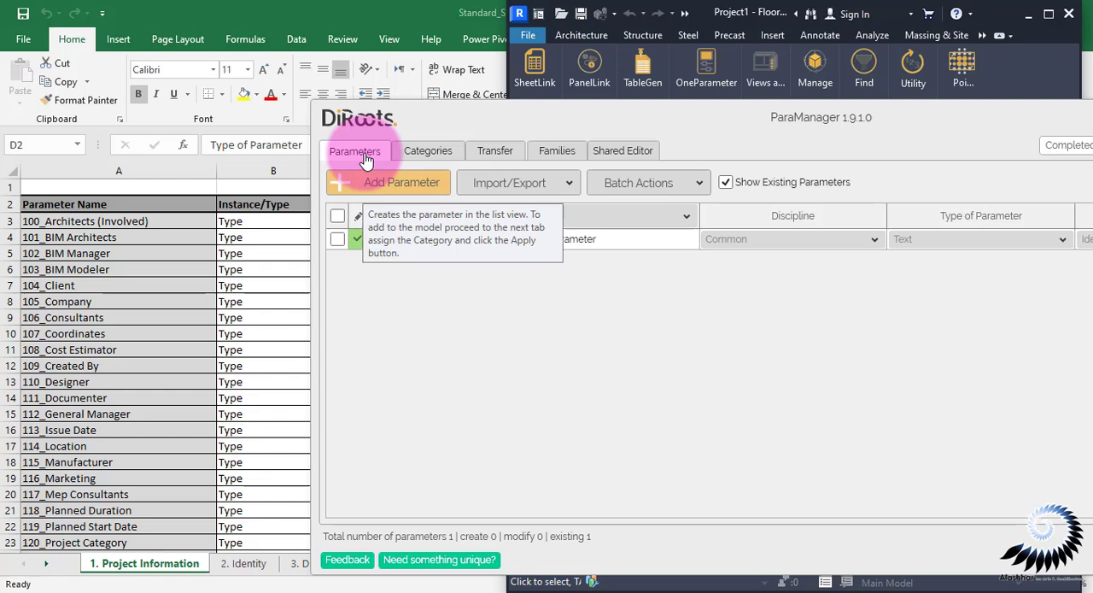
click(511, 183)
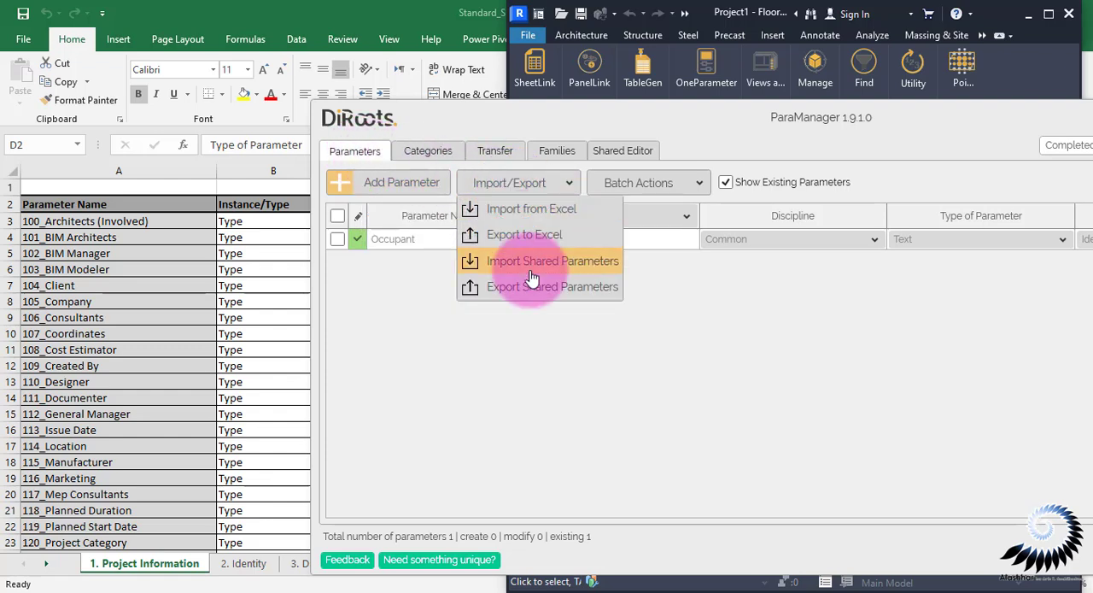
click(612, 280)
mouse_move(891, 579)
click(905, 559)
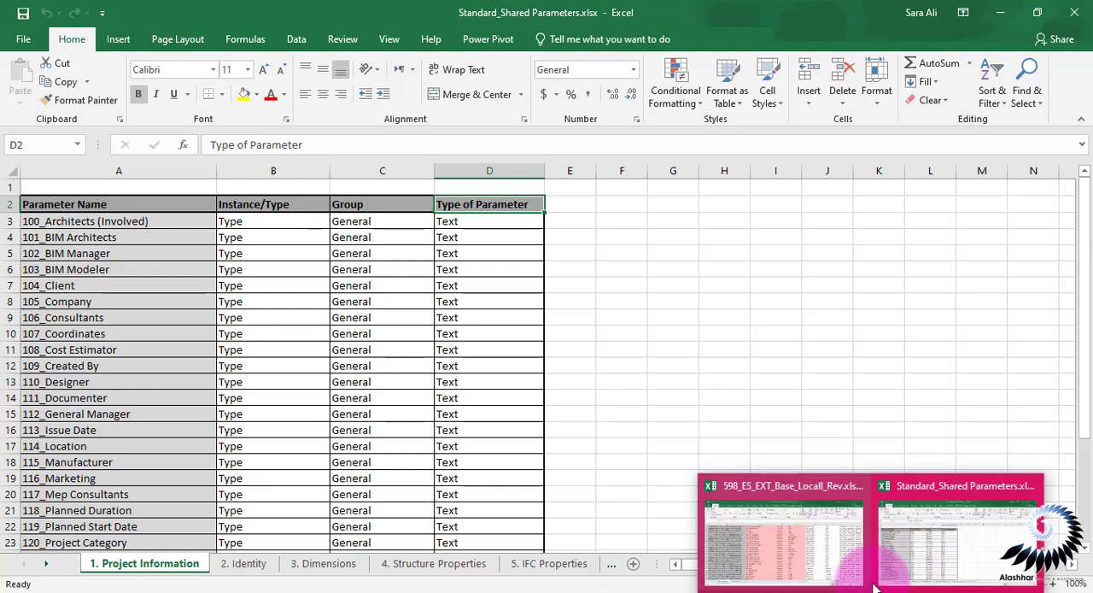
click(859, 568)
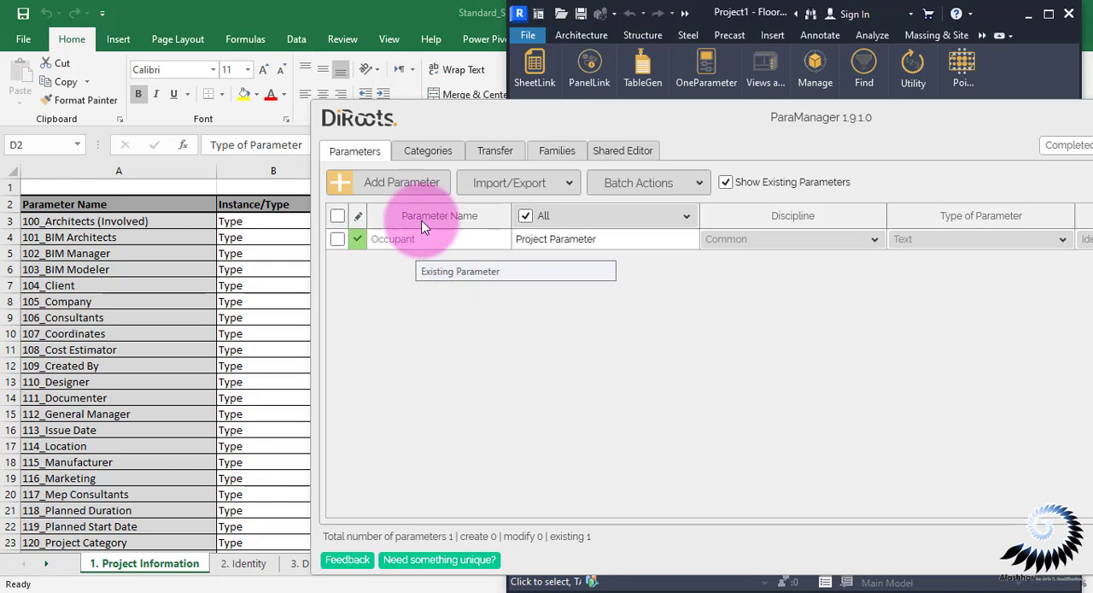
Delete the existing Occupant project parameter from ParaManager's parameter list
drag(1042, 120, 999, 155)
click(999, 149)
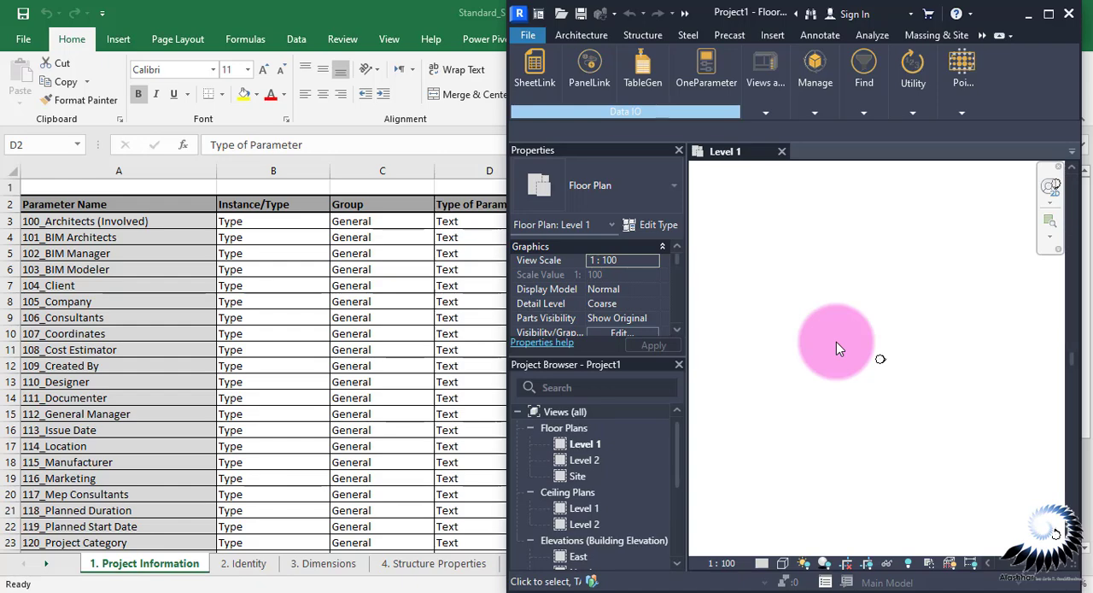
drag(478, 131, 785, 88)
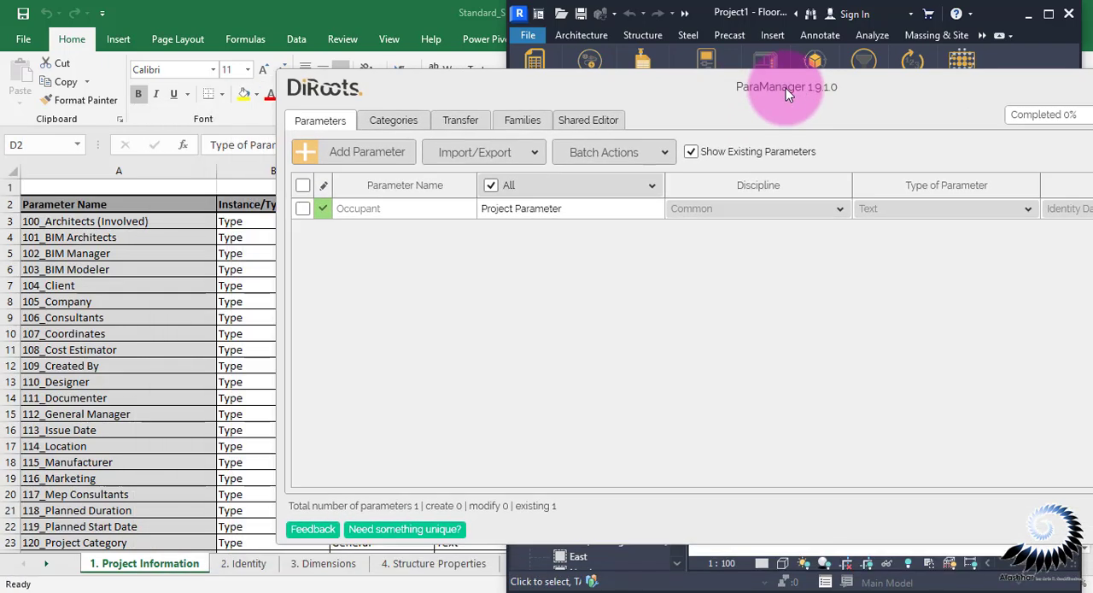
click(344, 227)
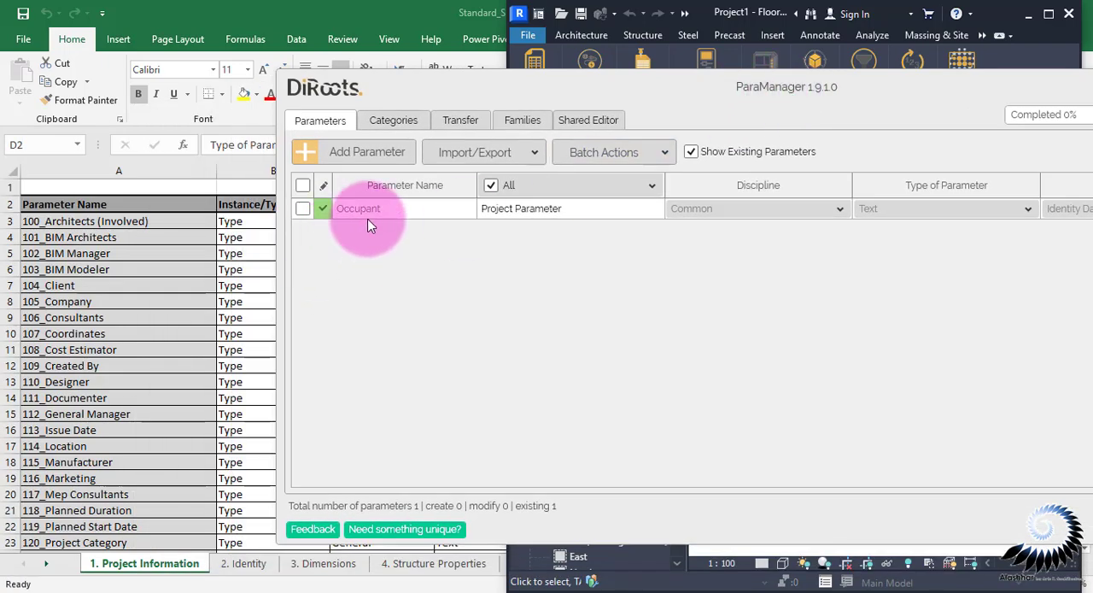
click(304, 209)
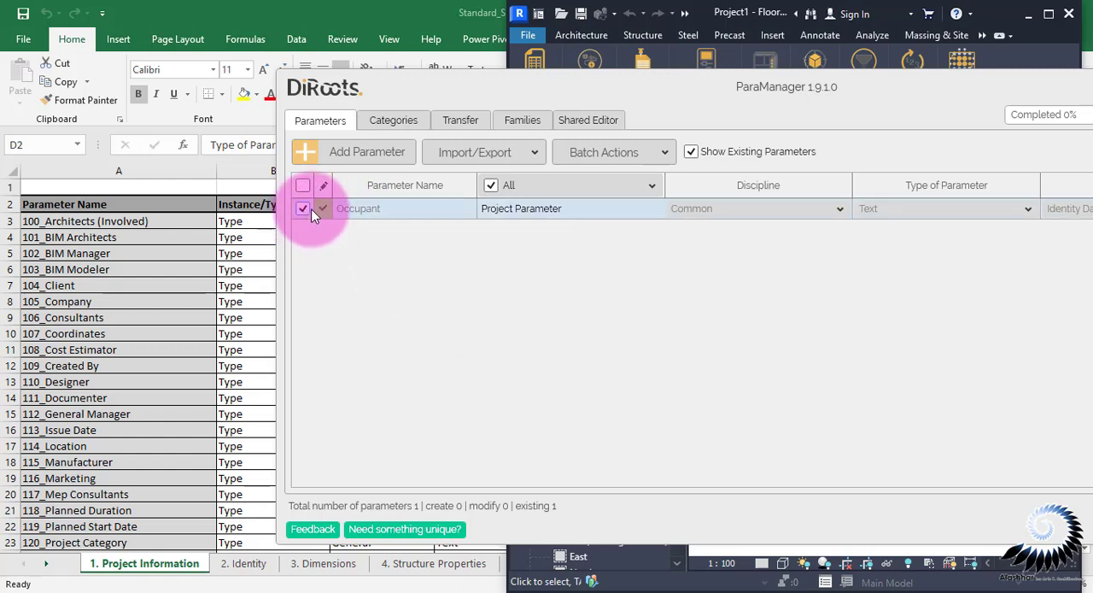
right_click(408, 209)
click(447, 239)
click(839, 337)
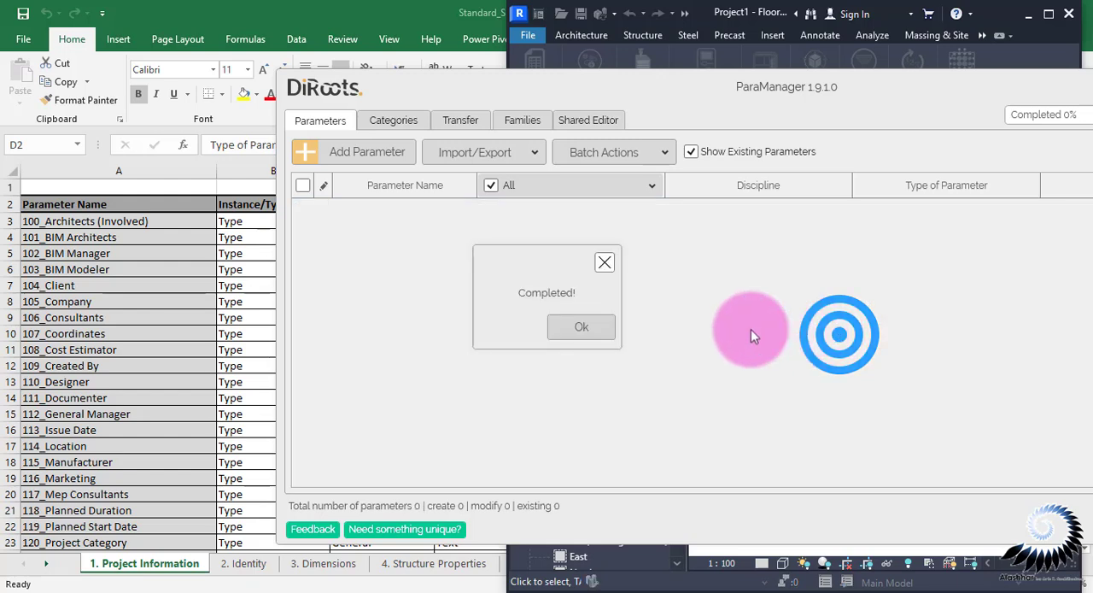
click(605, 327)
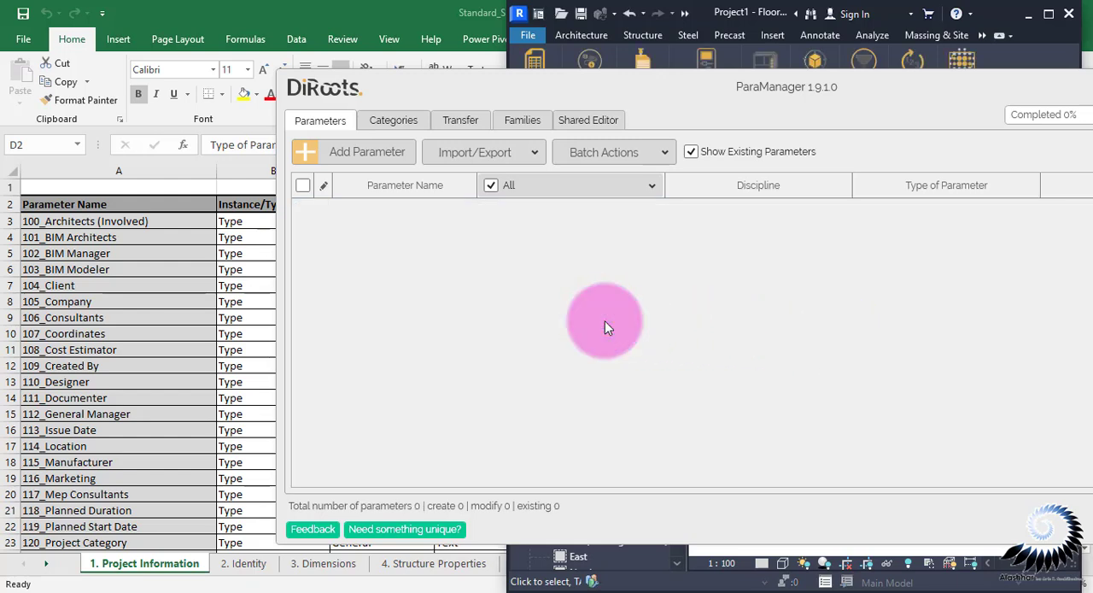
Add a shared parameter in ParaManager and name it 100_Architects (Involved), copying the name from the Excel list
click(356, 161)
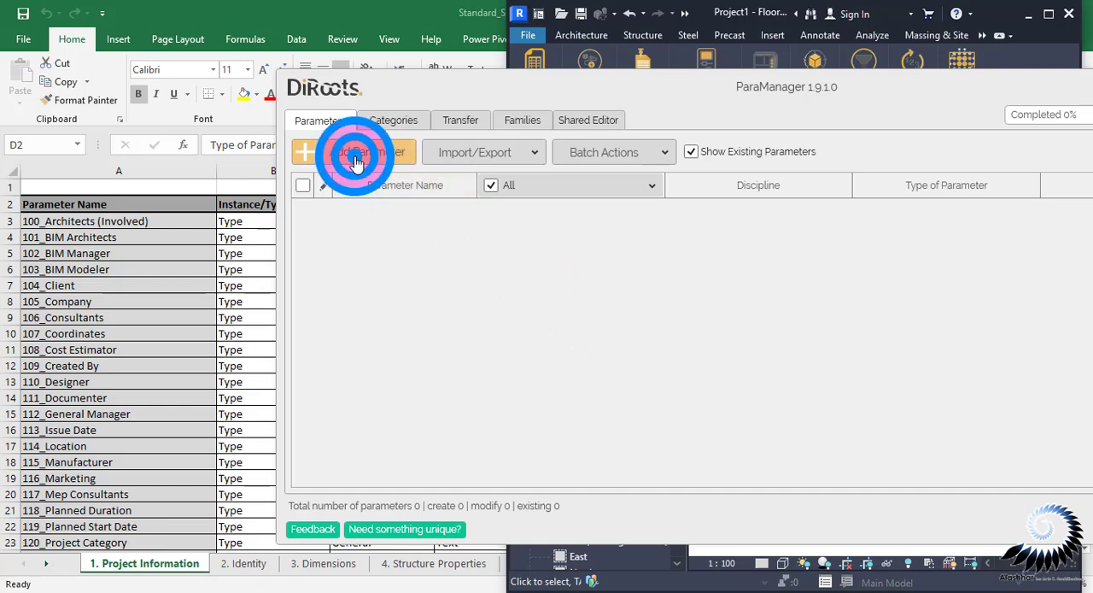
click(131, 221)
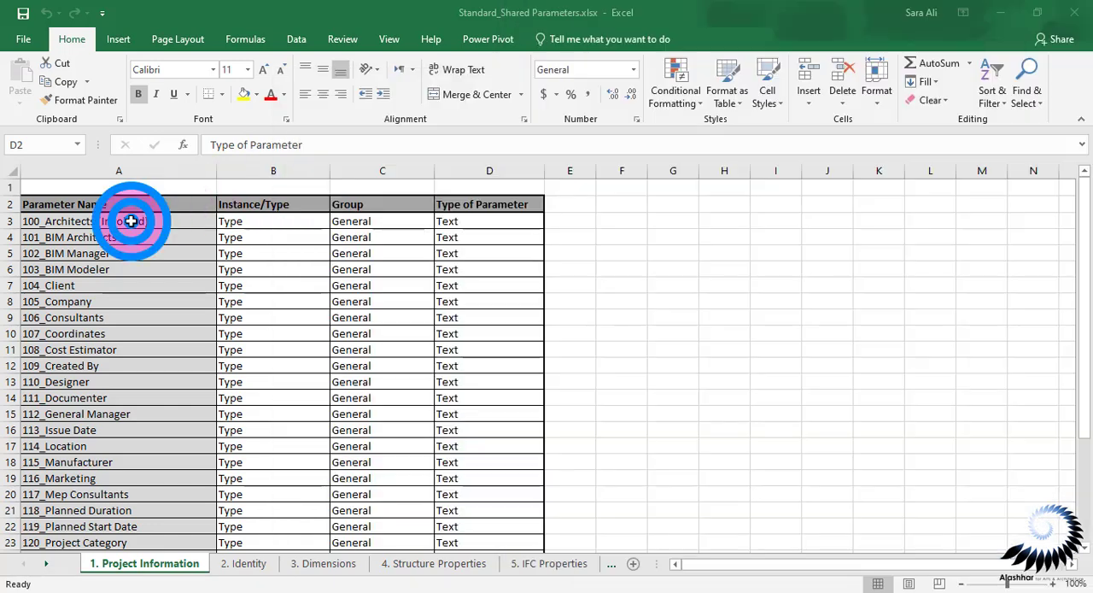
click(131, 222)
key(ctrl+c)
key(alt+Tab)
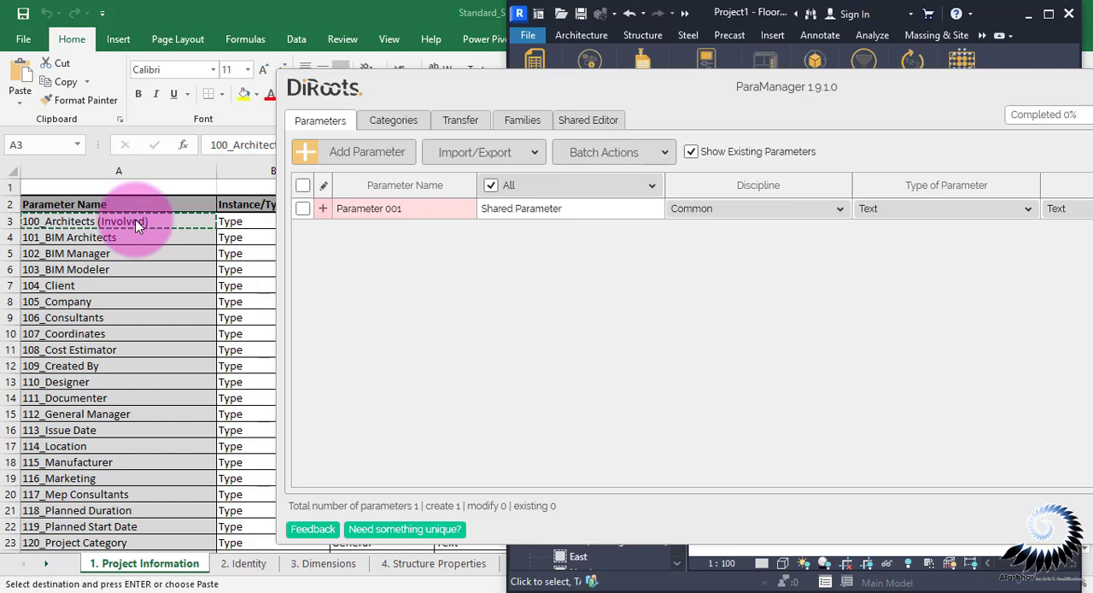
double_click(388, 207)
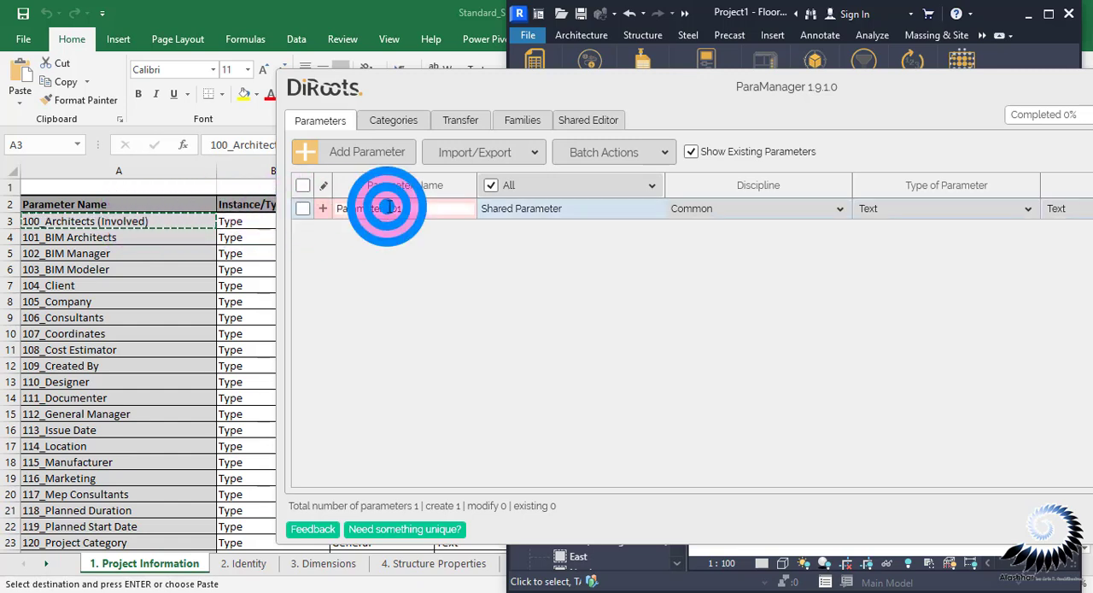
drag(404, 208, 337, 215)
key(ctrl+v)
right_click(1053, 592)
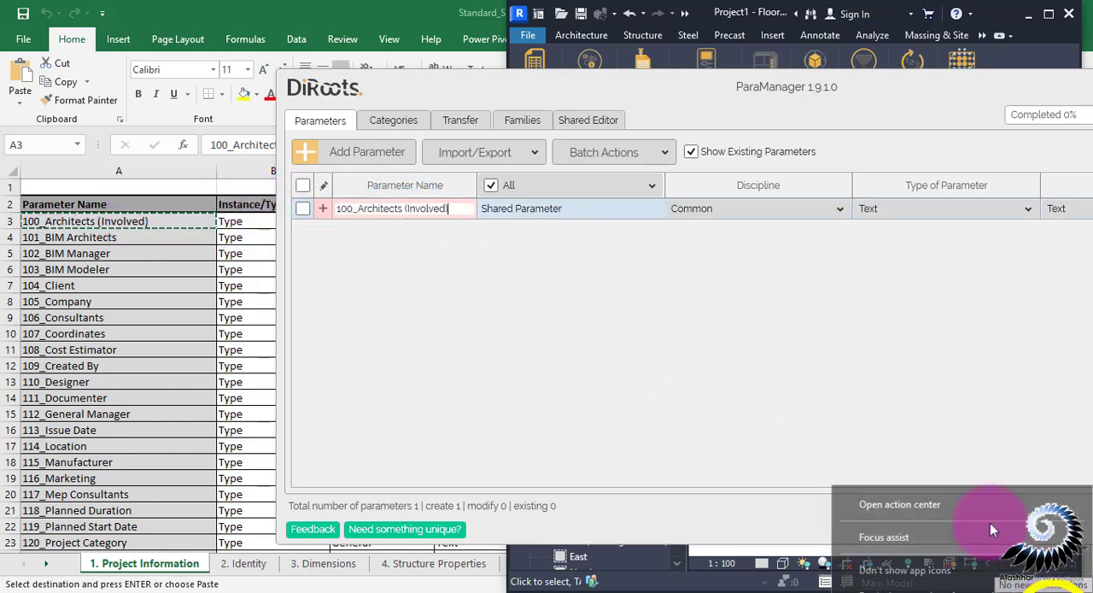
Group the 100_Architects (Involved) parameter under General and make it a Type parameter
drag(702, 88, 478, 84)
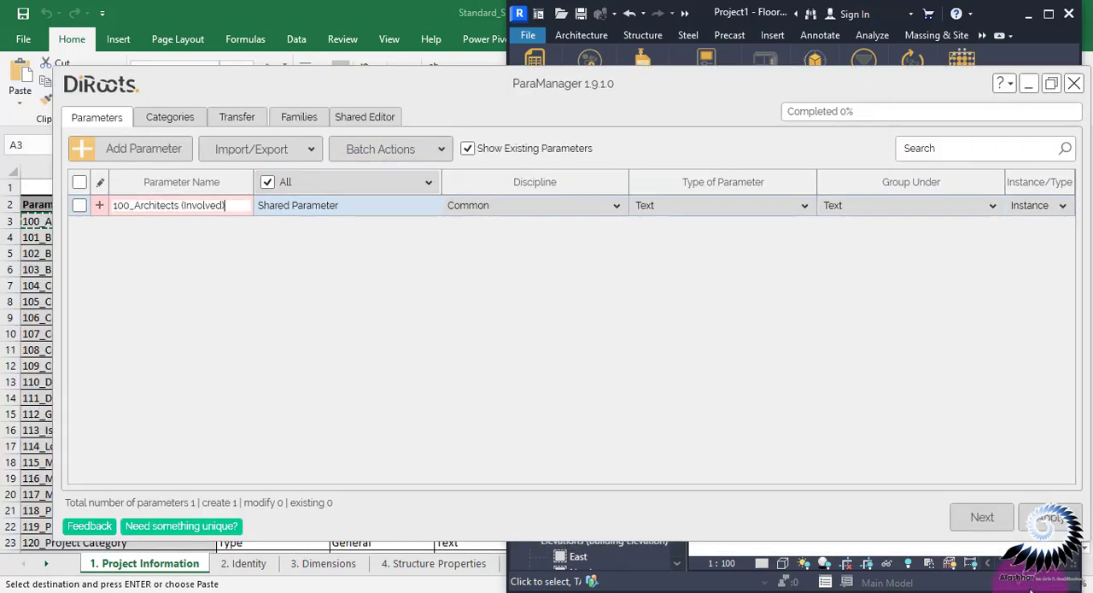
drag(629, 89, 829, 125)
key(alt+Tab)
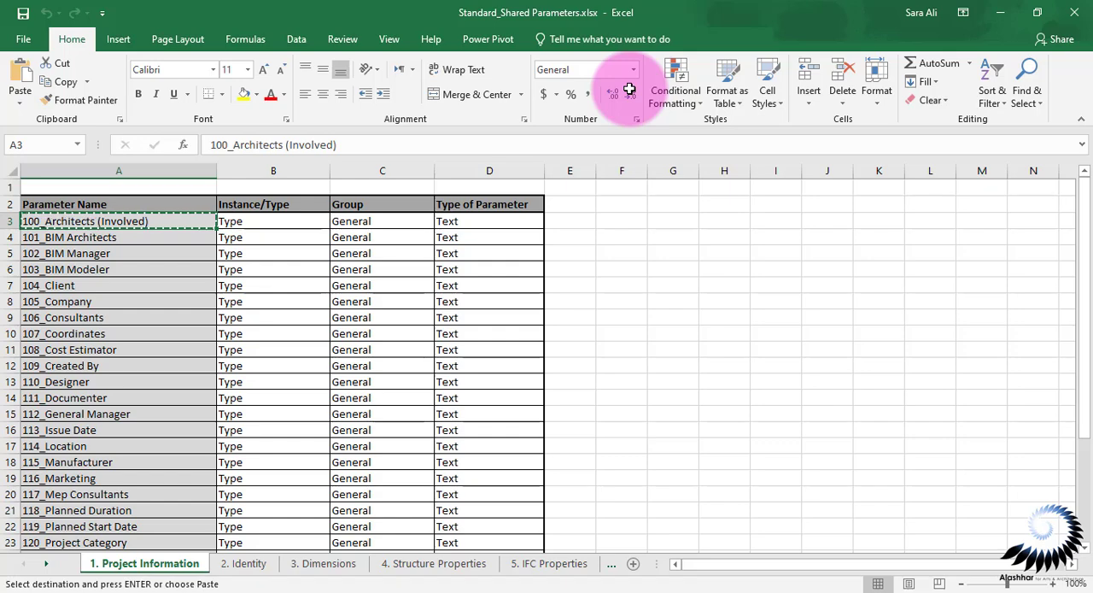
click(842, 588)
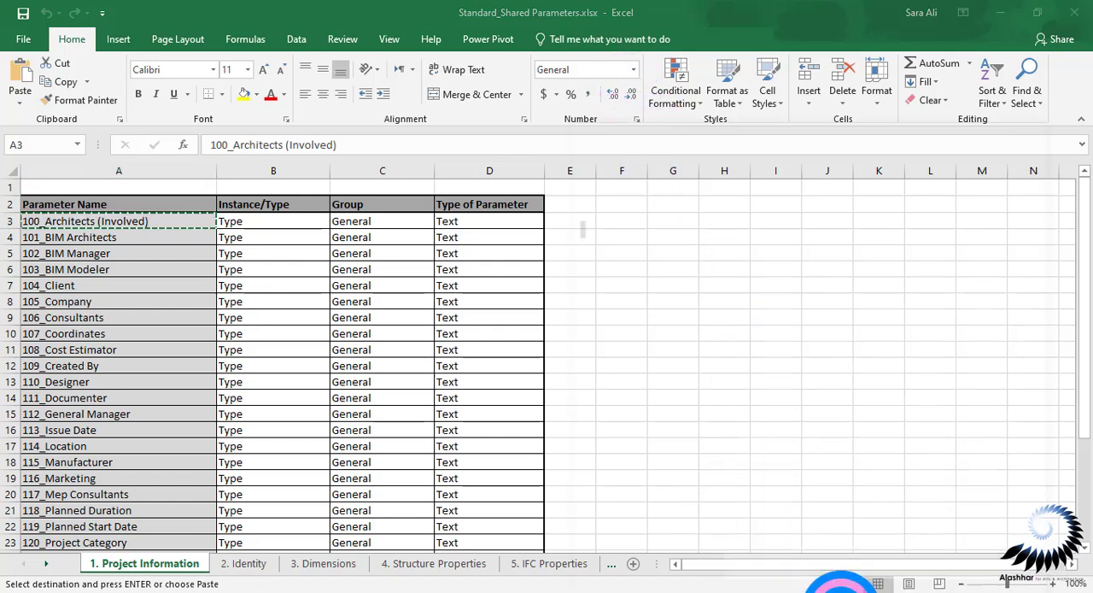
drag(793, 295, 703, 63)
click(592, 186)
click(595, 199)
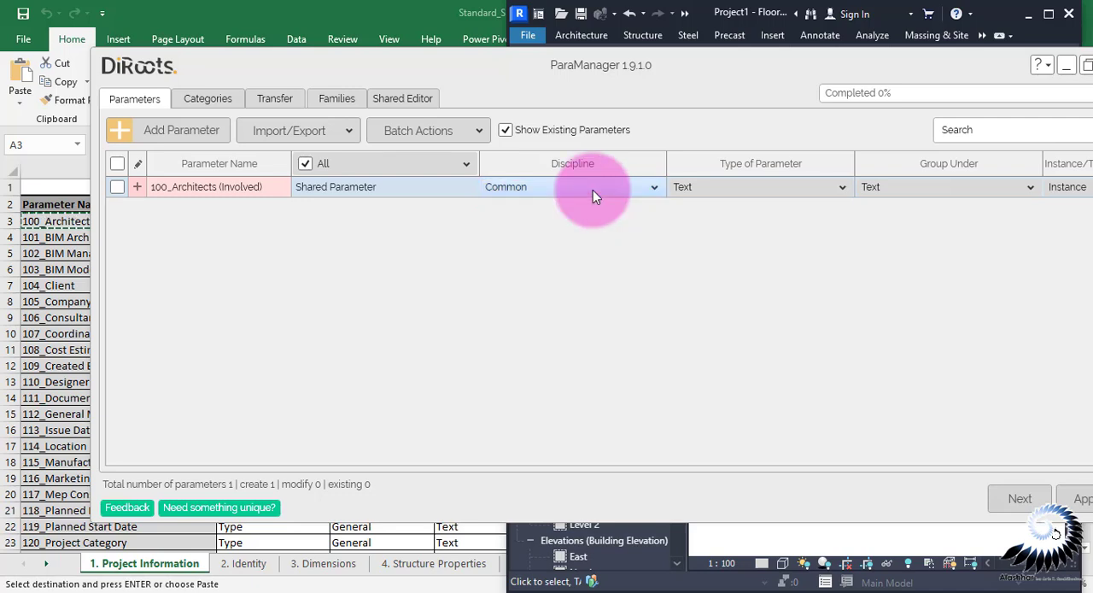
drag(725, 71, 664, 80)
click(869, 198)
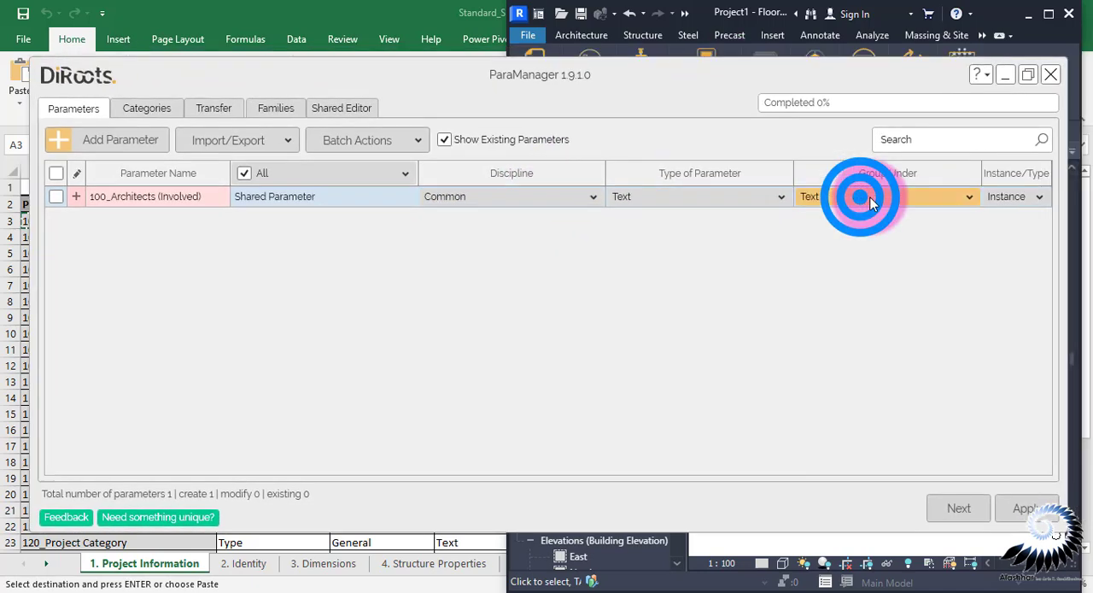
scroll(854, 282, up, 10)
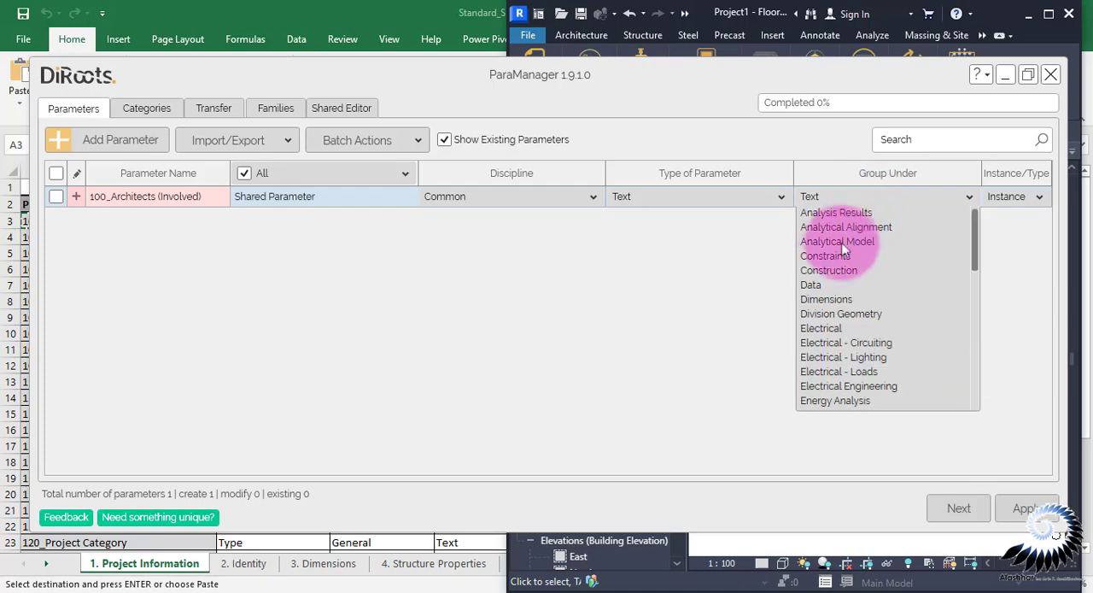
scroll(820, 290, down, 3)
click(805, 296)
click(1040, 199)
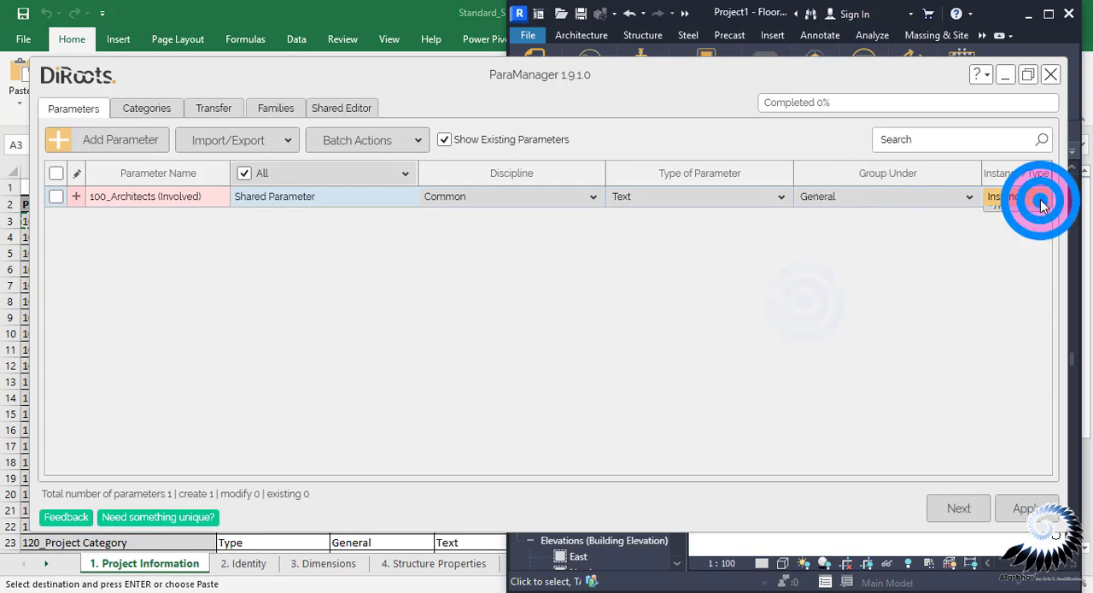
click(1016, 219)
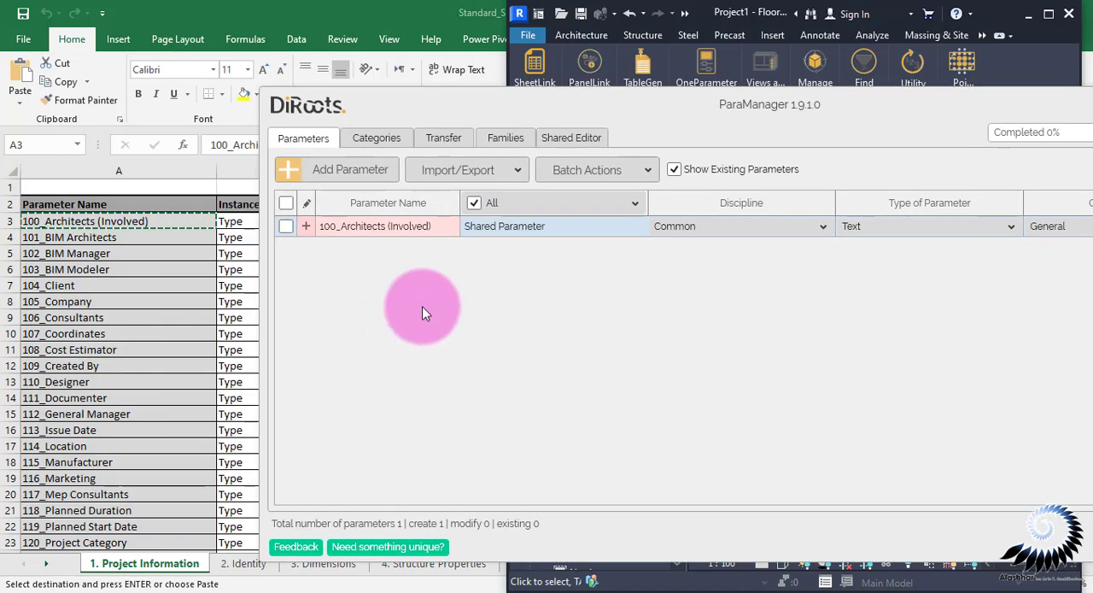
Add six more shared parameters below 100_Architects (Involved)
click(340, 171)
click(340, 173)
click(340, 174)
click(340, 174)
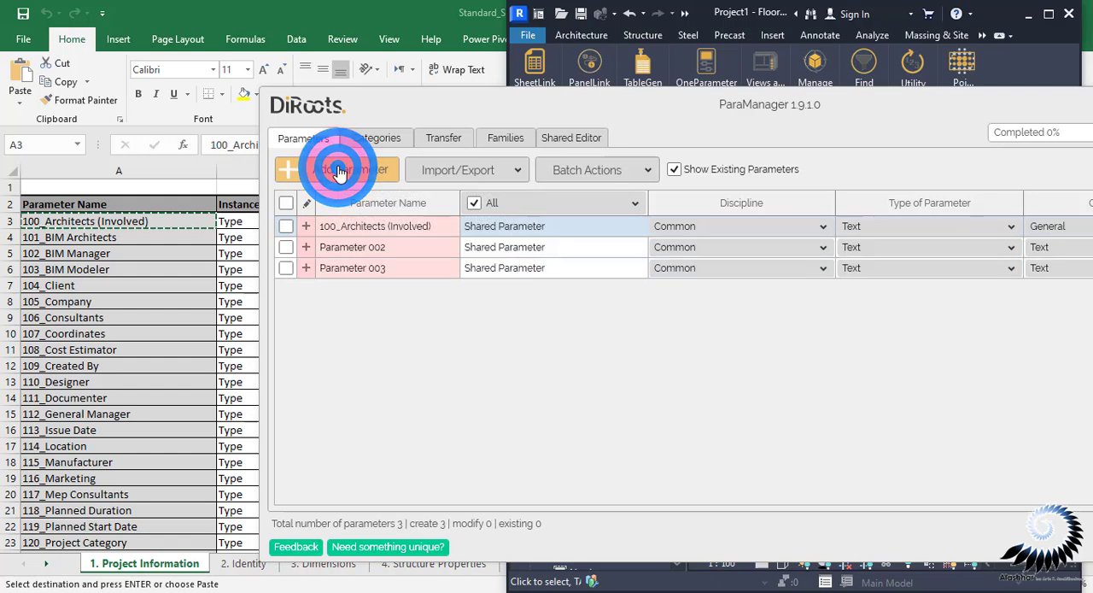
click(340, 173)
click(339, 173)
click(340, 173)
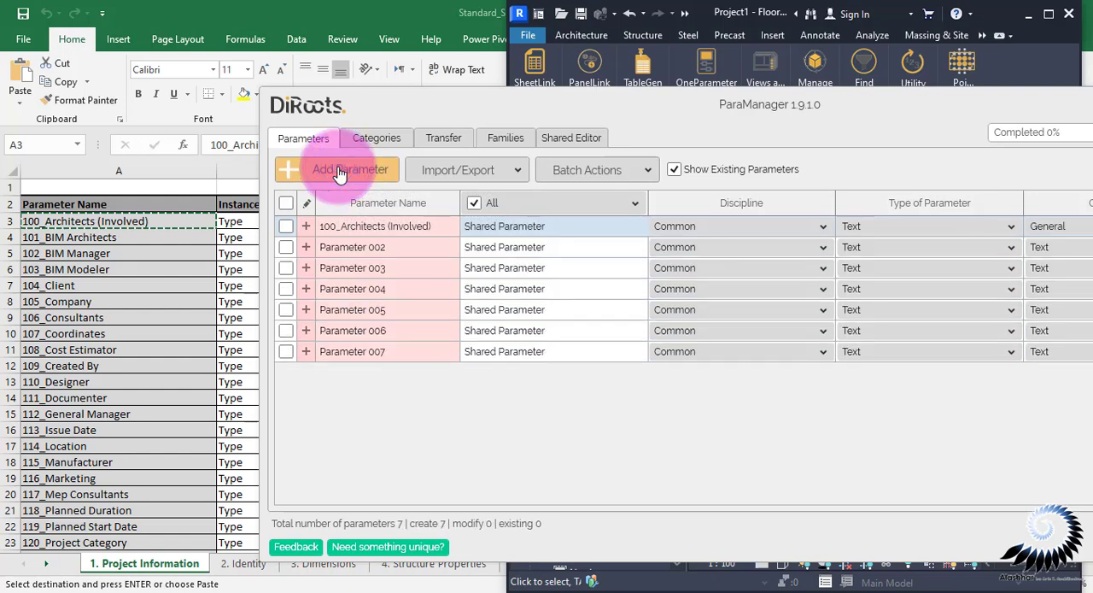
Rename the second parameter 101_BIM Architects, copying the name from the Excel list
click(151, 231)
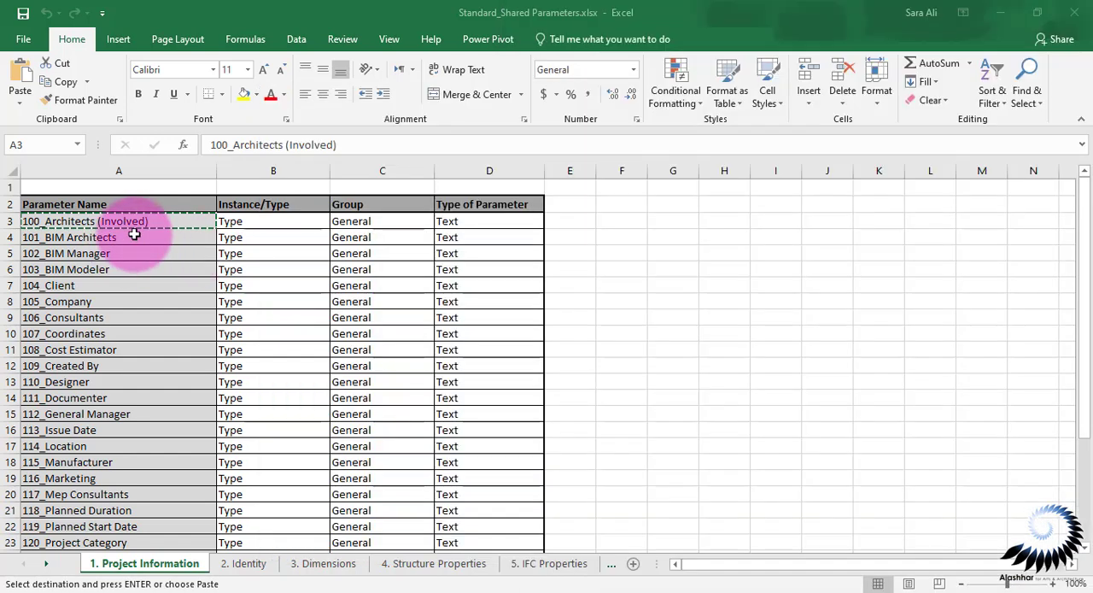
click(134, 233)
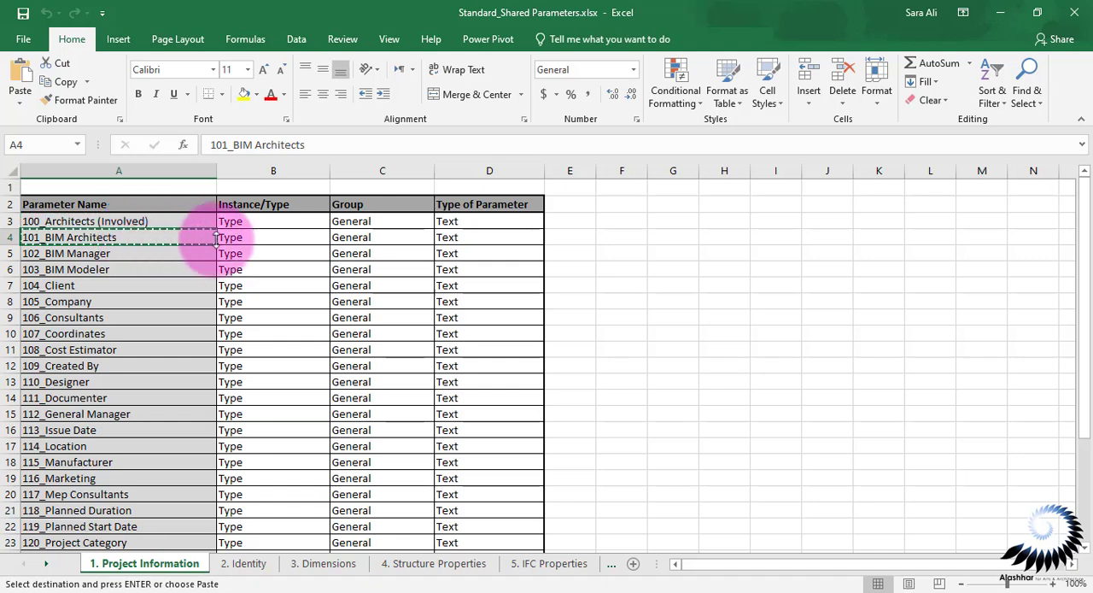
key(alt+Tab)
click(360, 248)
click(403, 246)
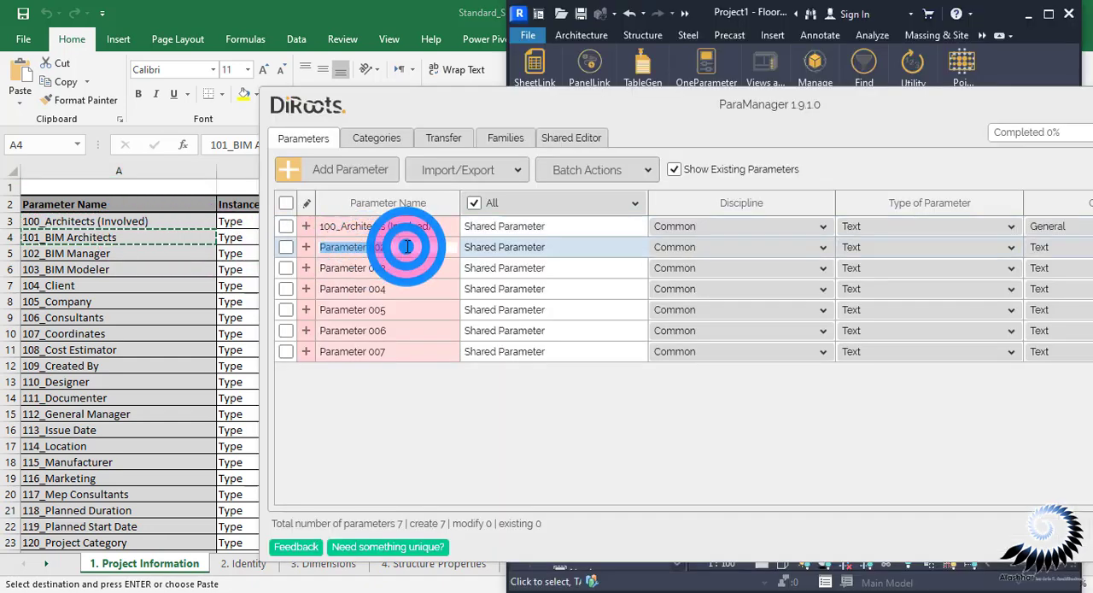
key(ctrl+v)
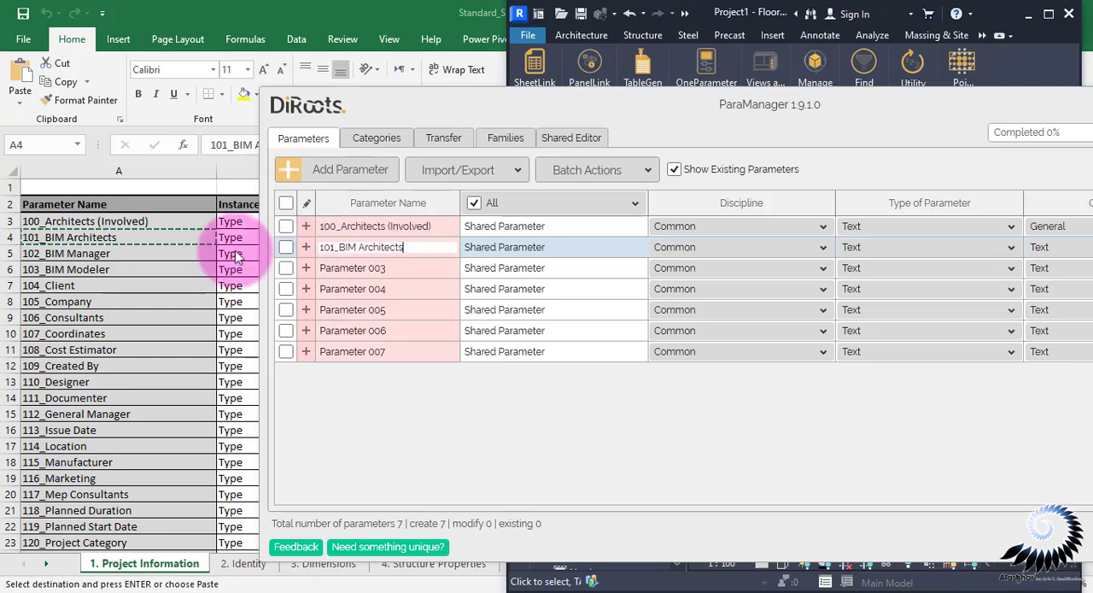
Rename the third and fourth parameters 102_BIM Manager and 103_BIM Modeler with the names copied from the Excel list
click(143, 252)
click(143, 251)
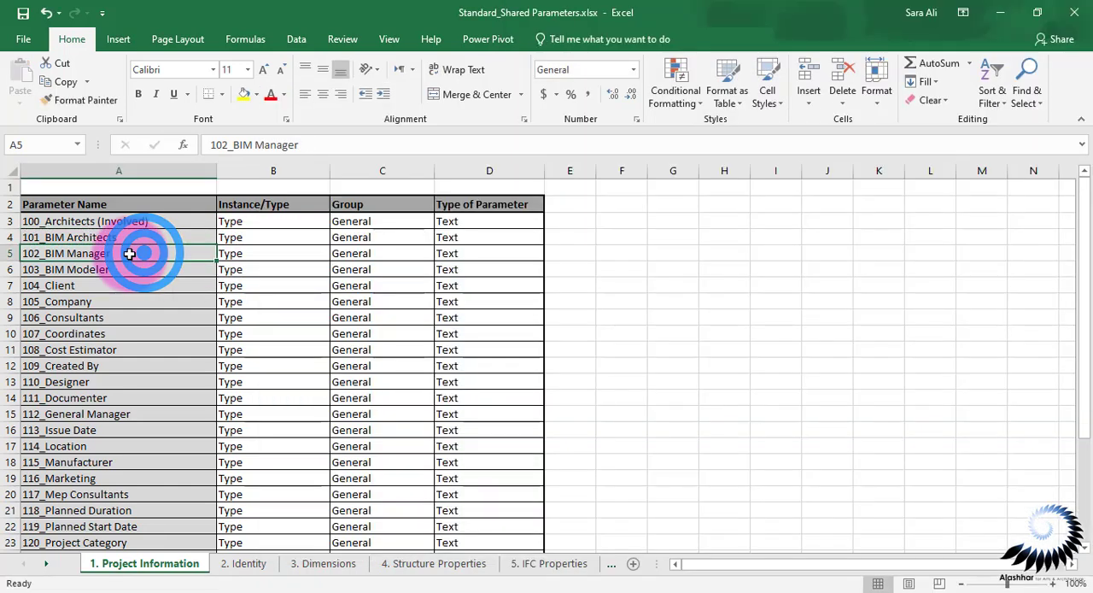
key(ctrl+c)
key(alt+Tab)
double_click(404, 271)
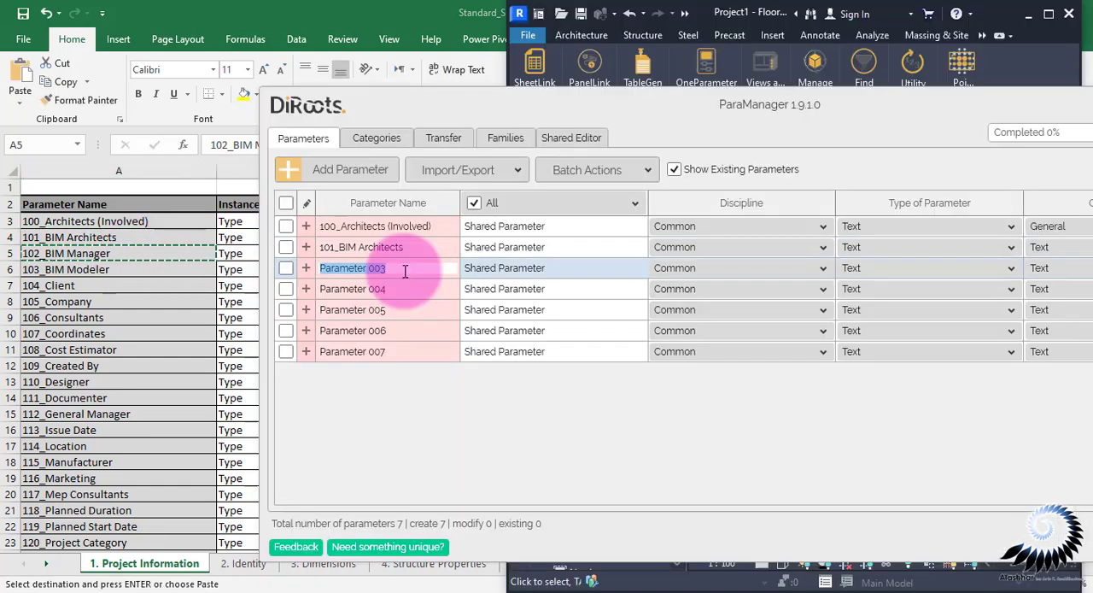
key(ctrl+v)
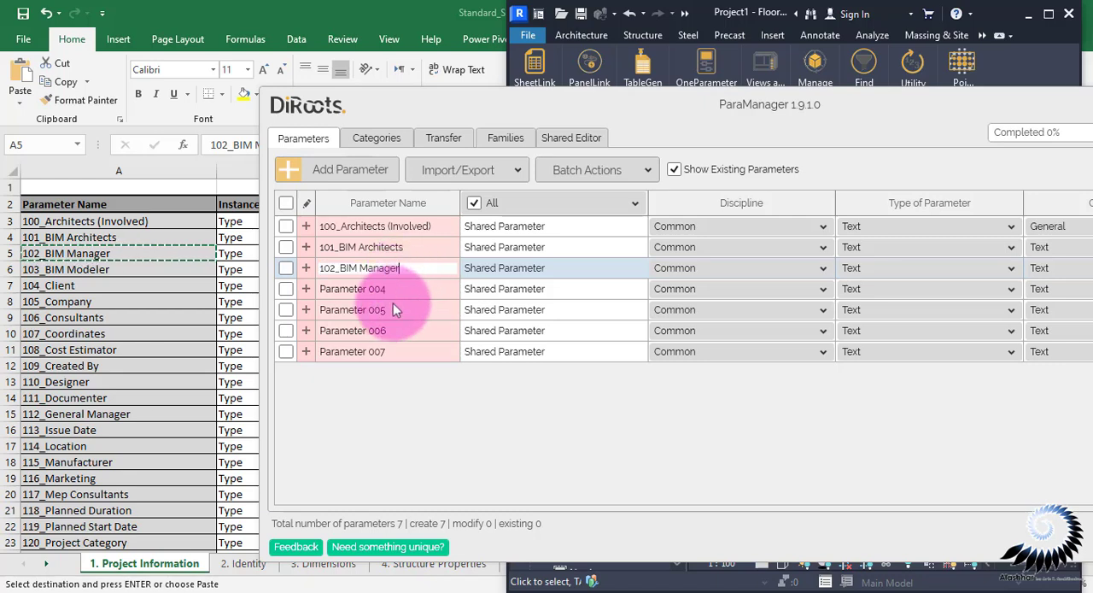
Delete the unused placeholder parameters Parameter 005 to Parameter 007 from the list
click(375, 356)
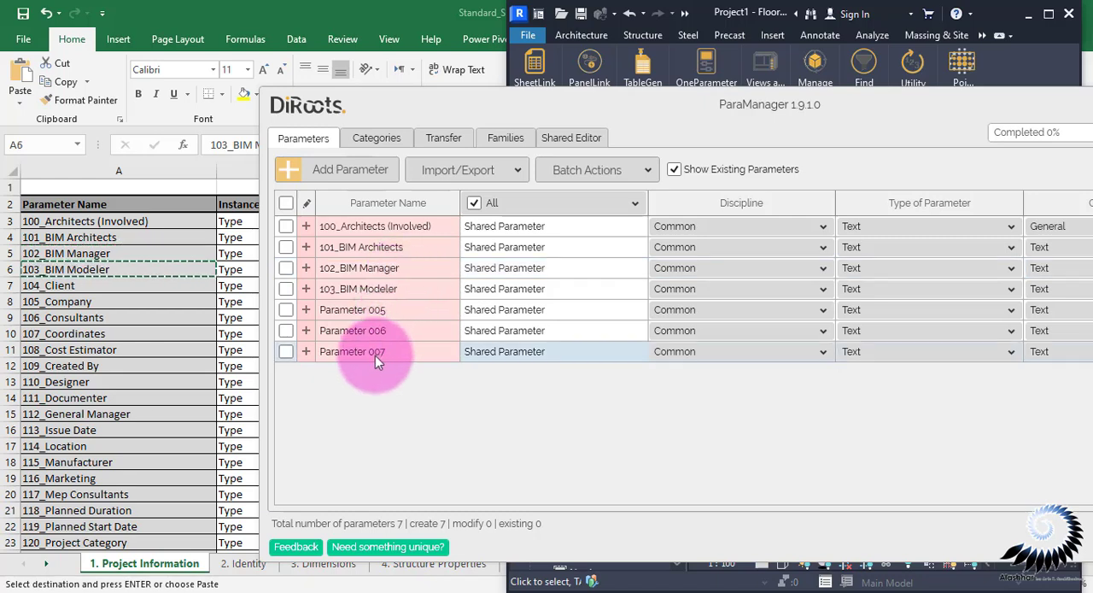
right_click(375, 355)
click(402, 378)
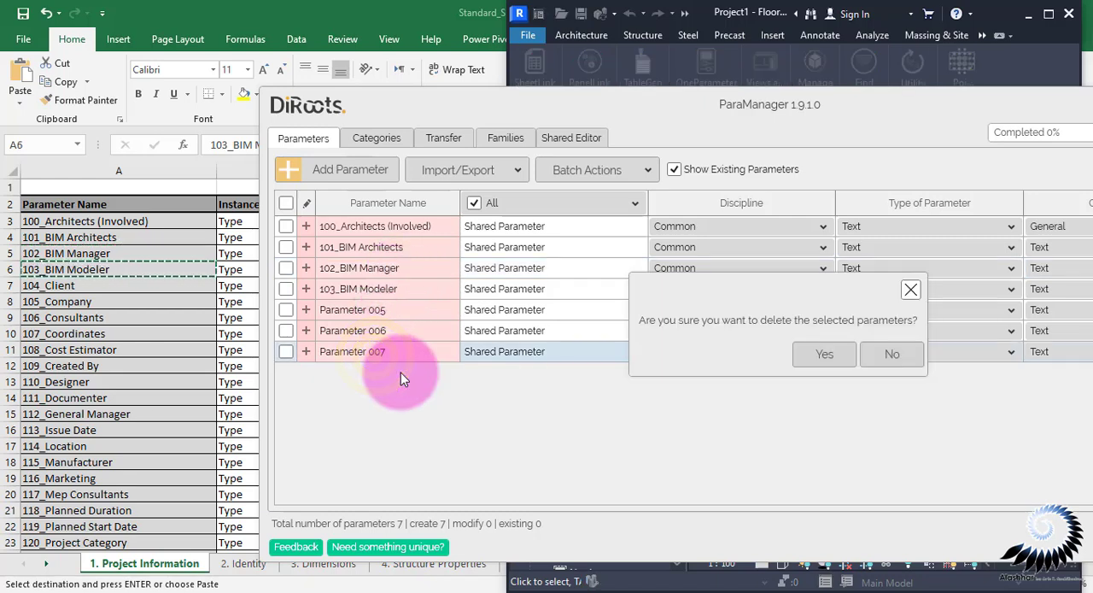
click(837, 352)
right_click(378, 331)
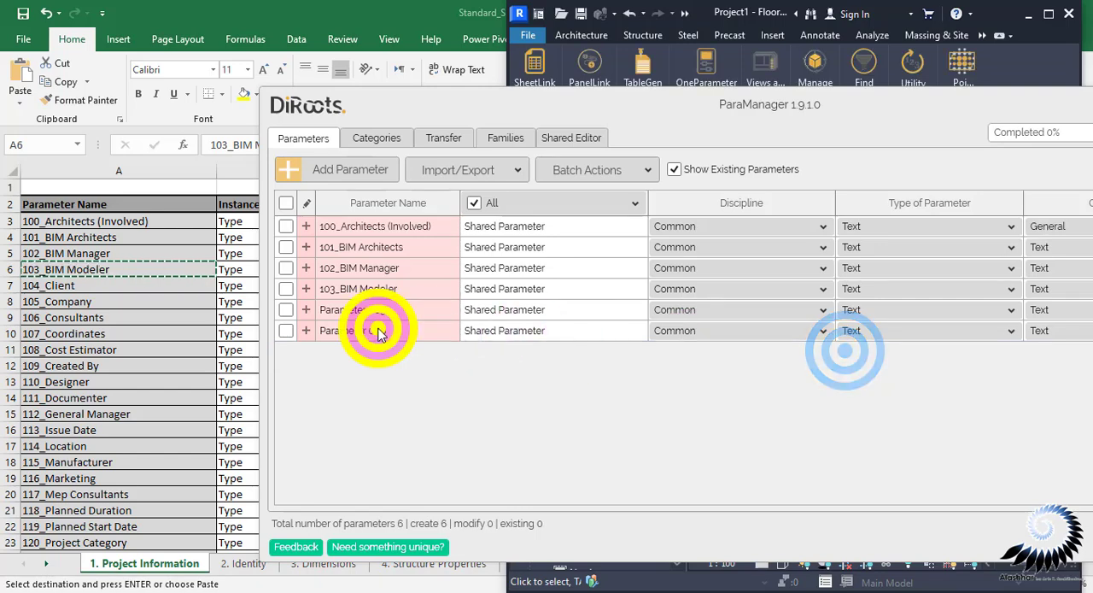
click(391, 340)
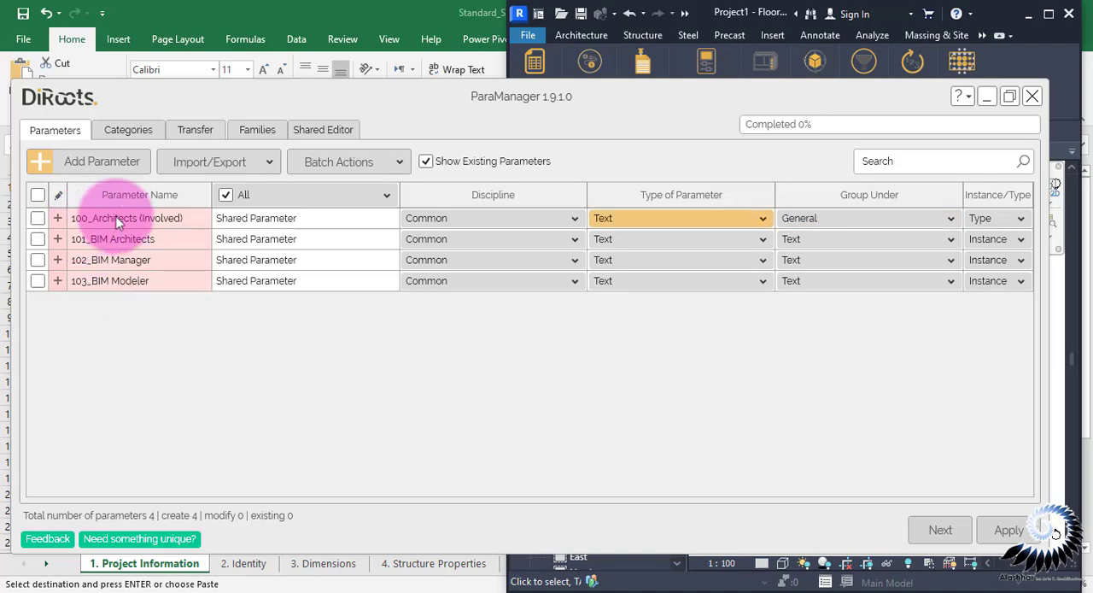
drag(672, 106, 699, 126)
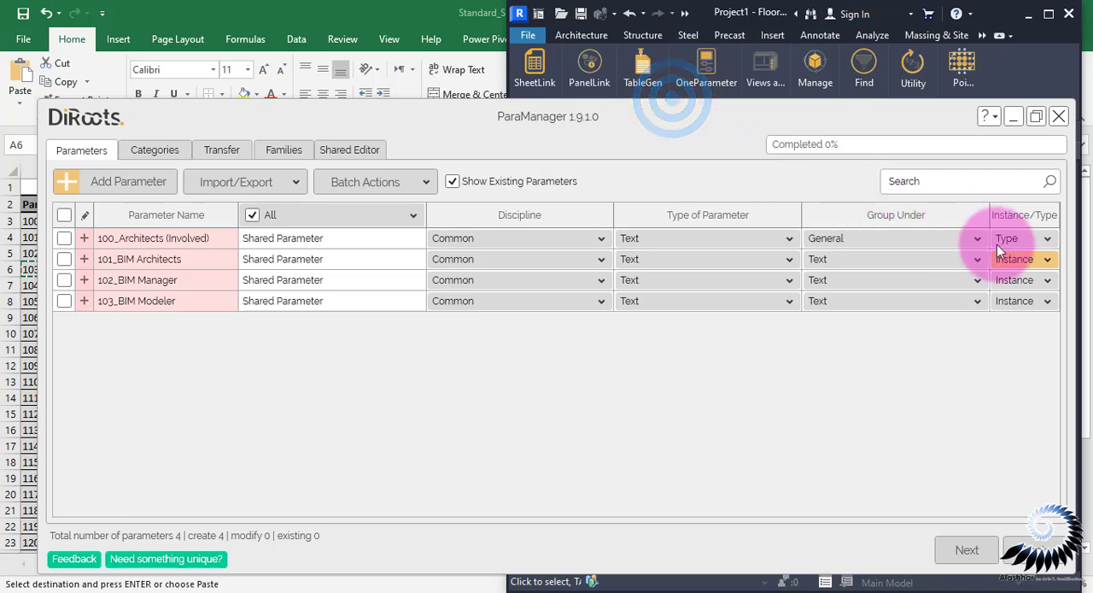
Set the three parameters 101_BIM Architects, 102_BIM Manager and 103_BIM Modeler together to Type parameters
click(1031, 260)
shift+click(142, 299)
click(1033, 259)
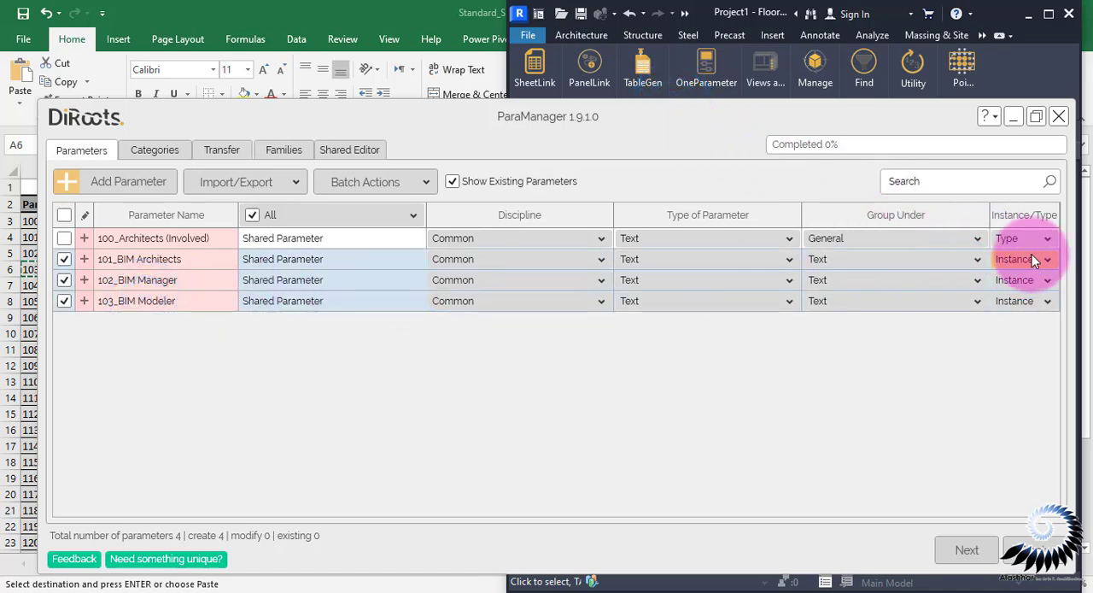
click(1025, 294)
click(985, 368)
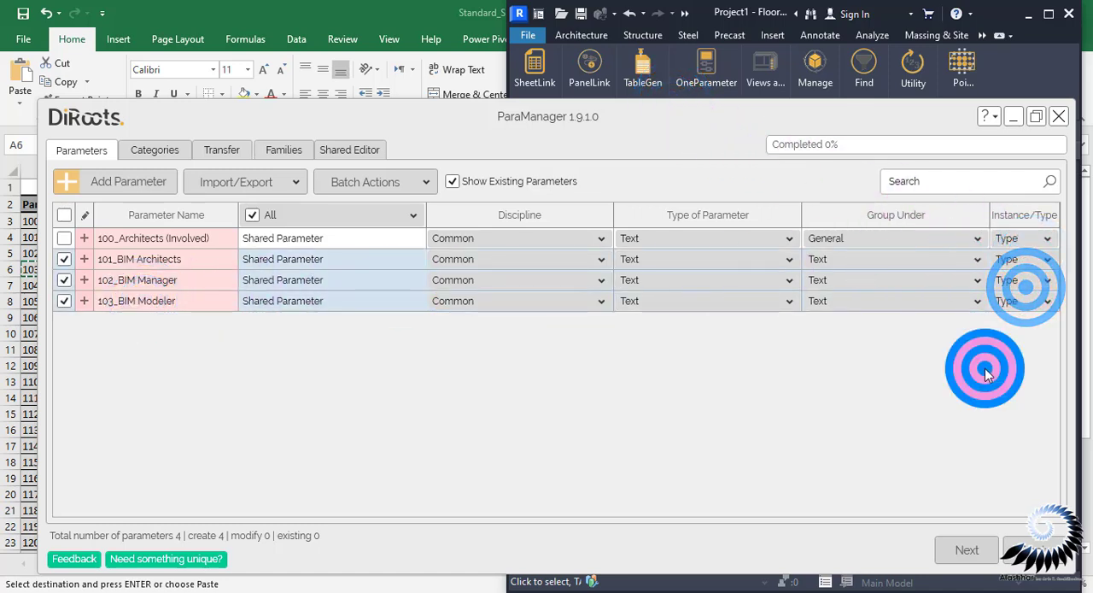
Group the three selected parameters 101 to 103 under General
click(869, 257)
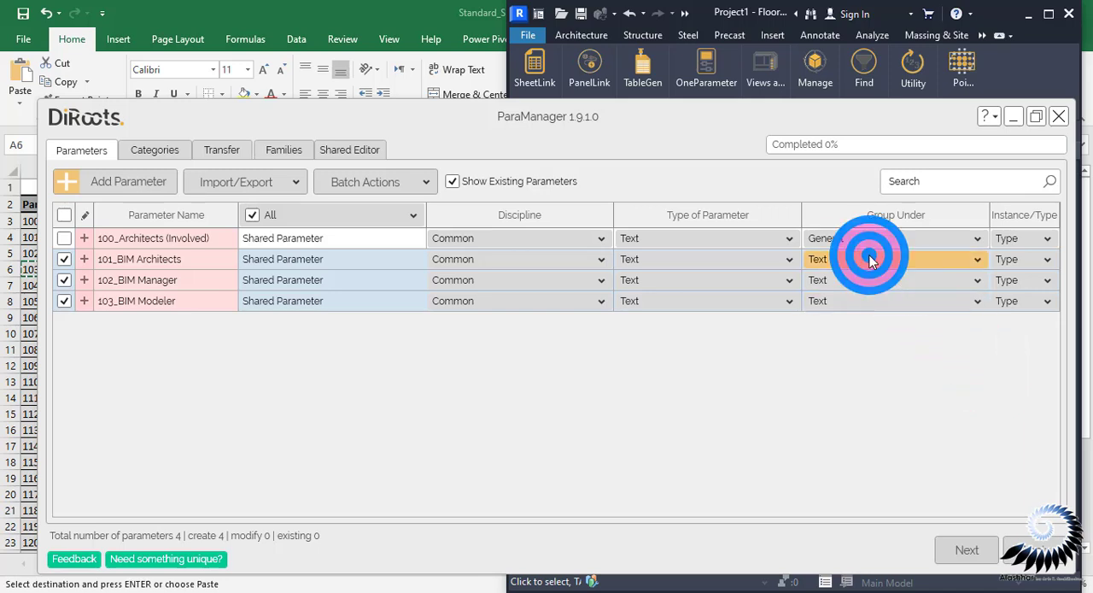
scroll(867, 258, up, 10)
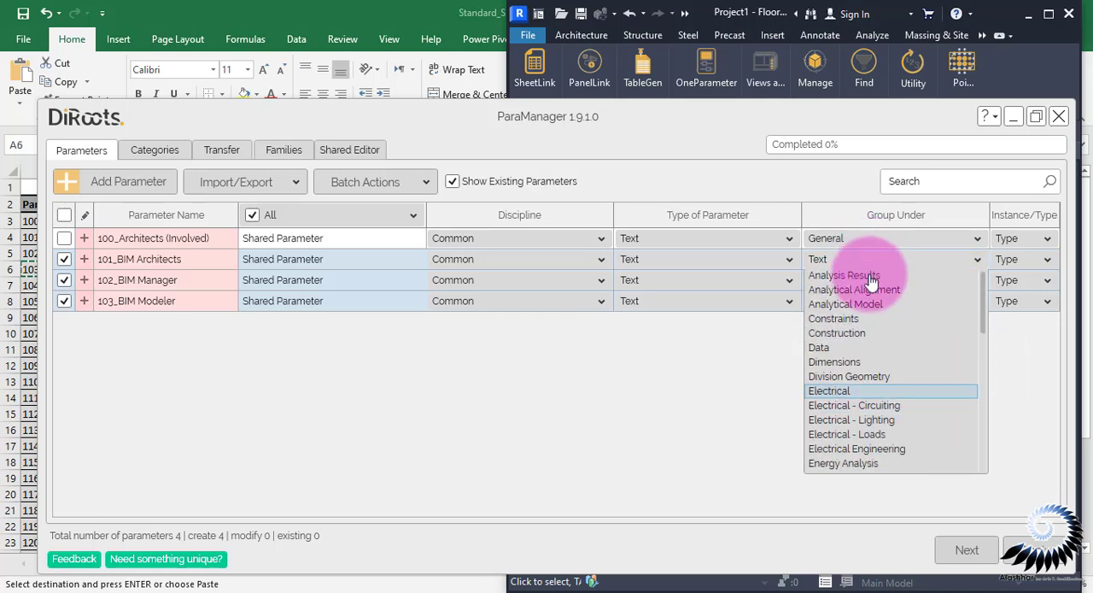
scroll(871, 398, down, 1)
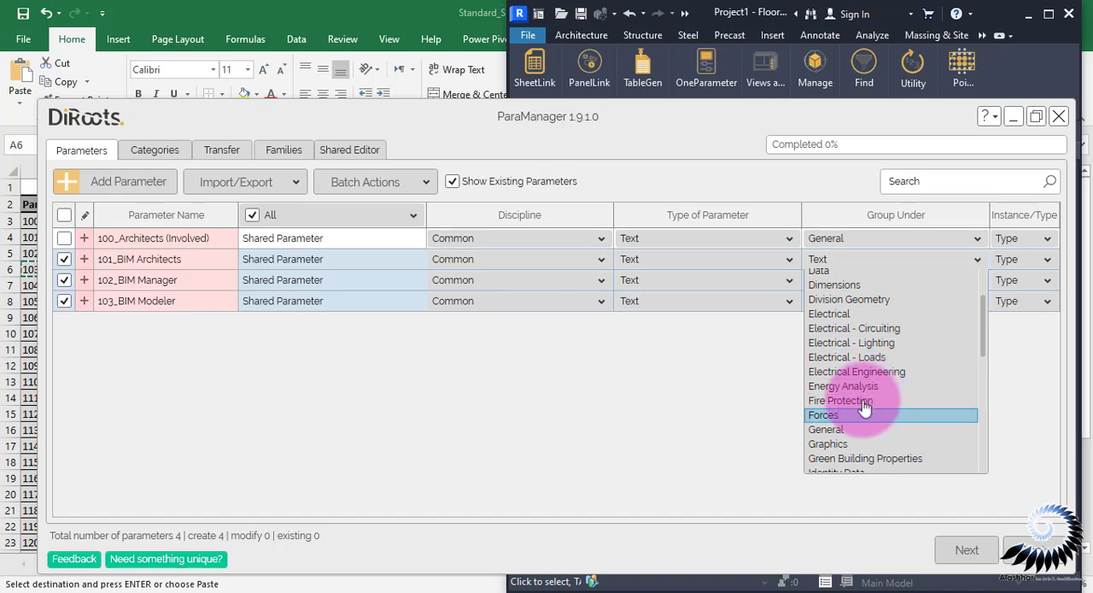
click(842, 424)
Assign the Project Information category to all four parameters 100 to 103 and apply them to the Revit project
click(73, 195)
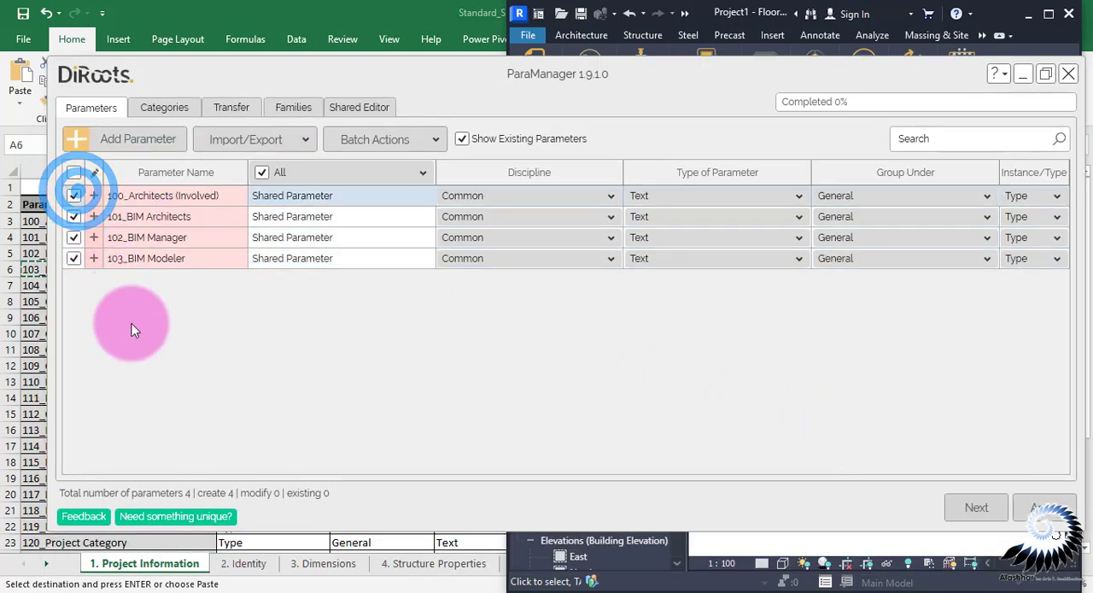
click(954, 528)
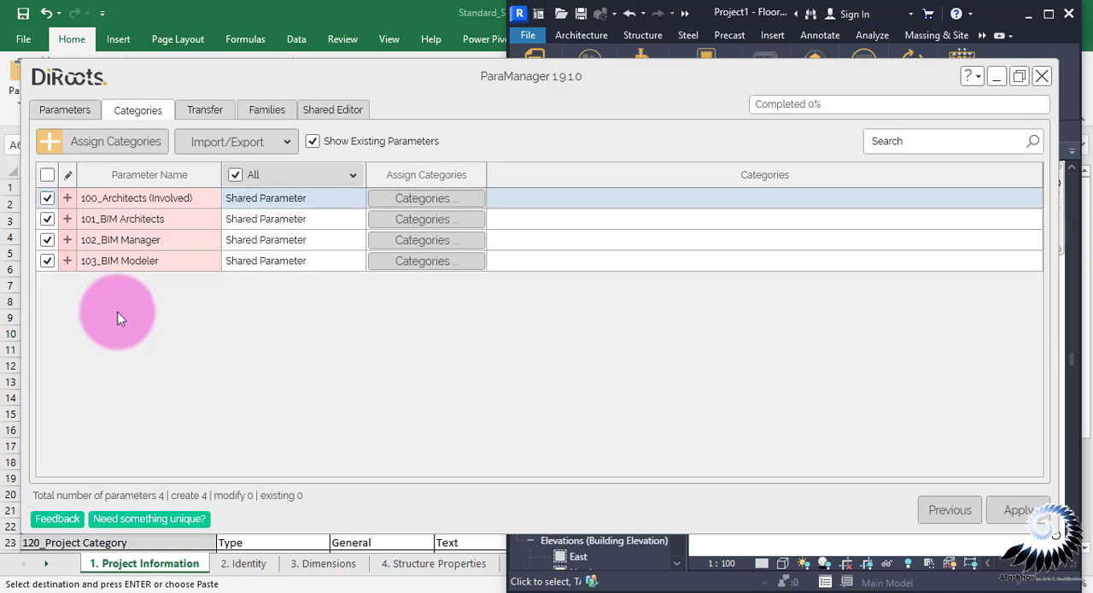
shift+click(152, 265)
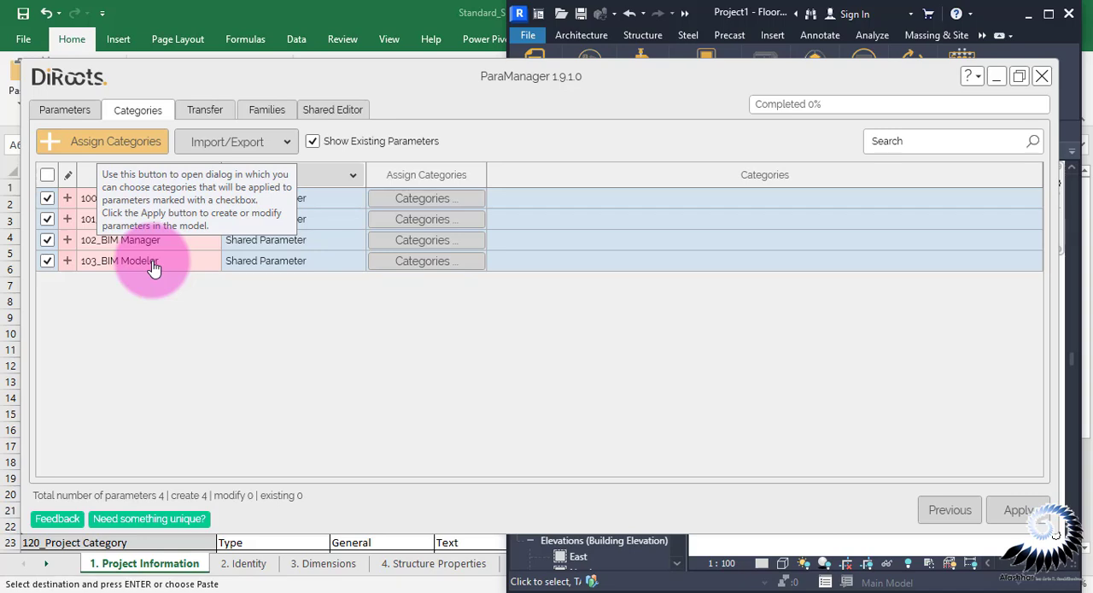
click(94, 143)
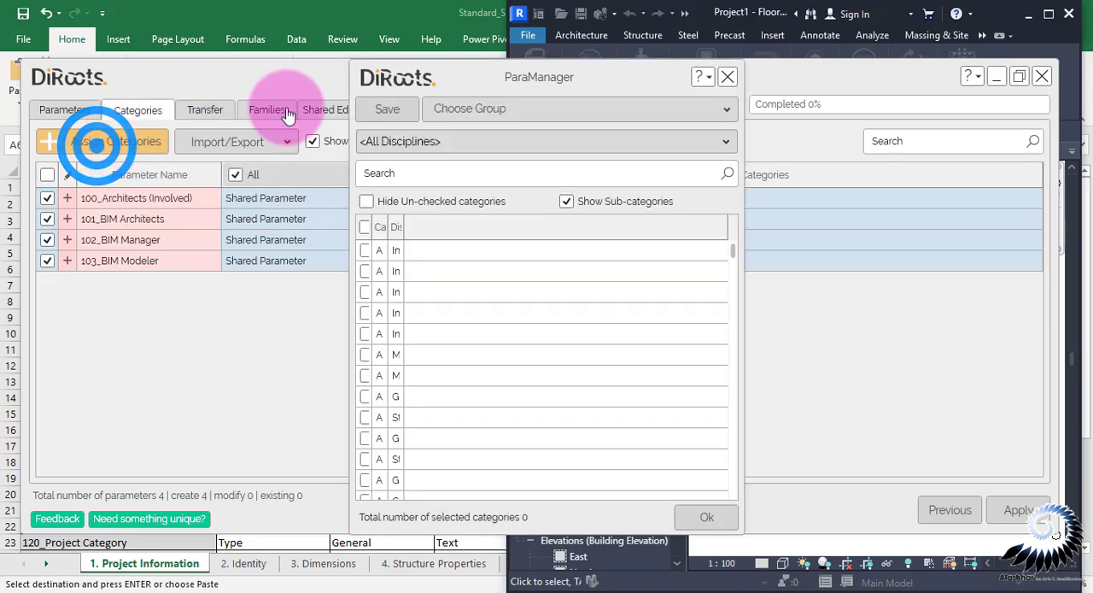
drag(481, 69, 383, 56)
click(359, 160)
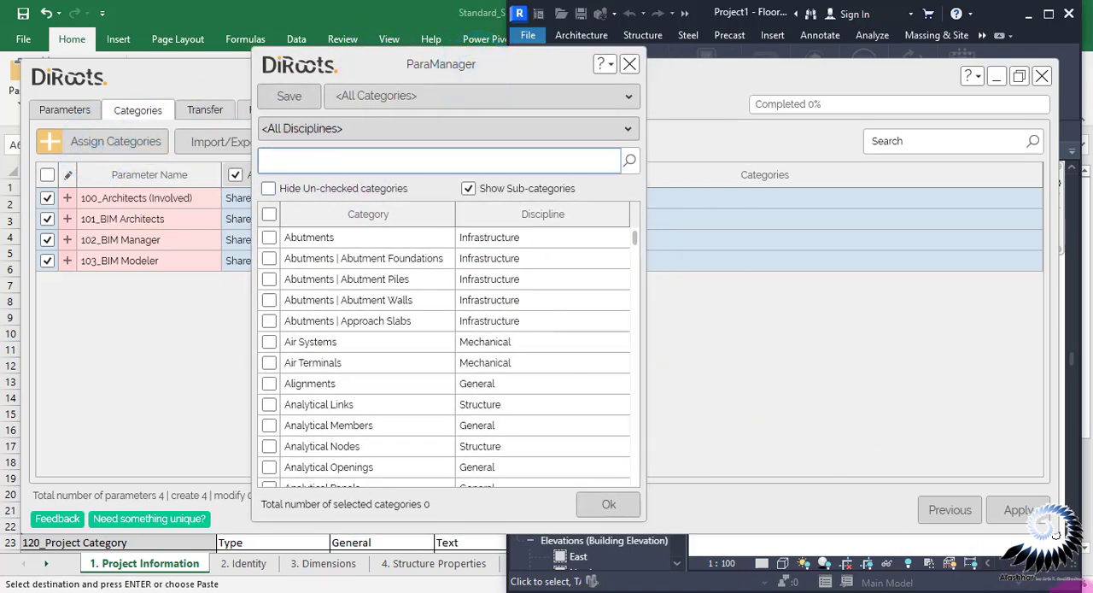
text(Proje)
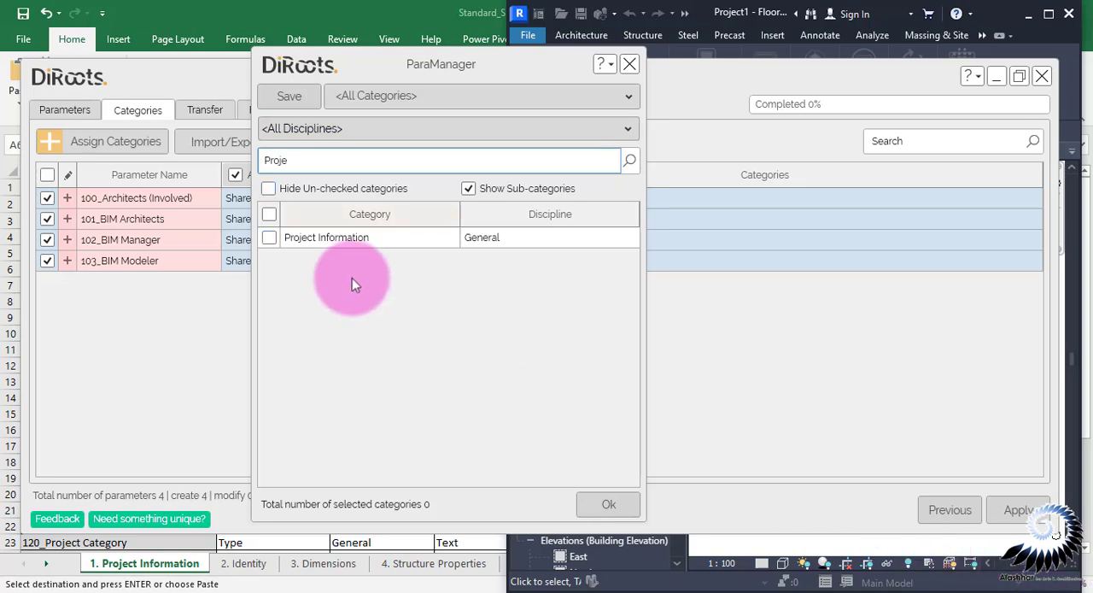
click(269, 237)
click(615, 504)
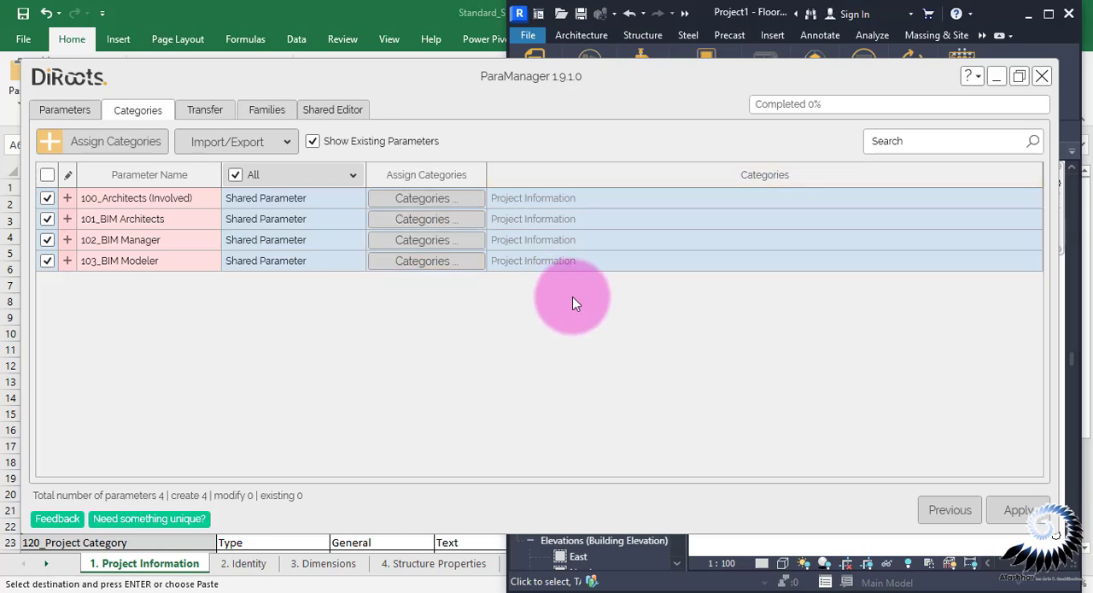
click(1018, 510)
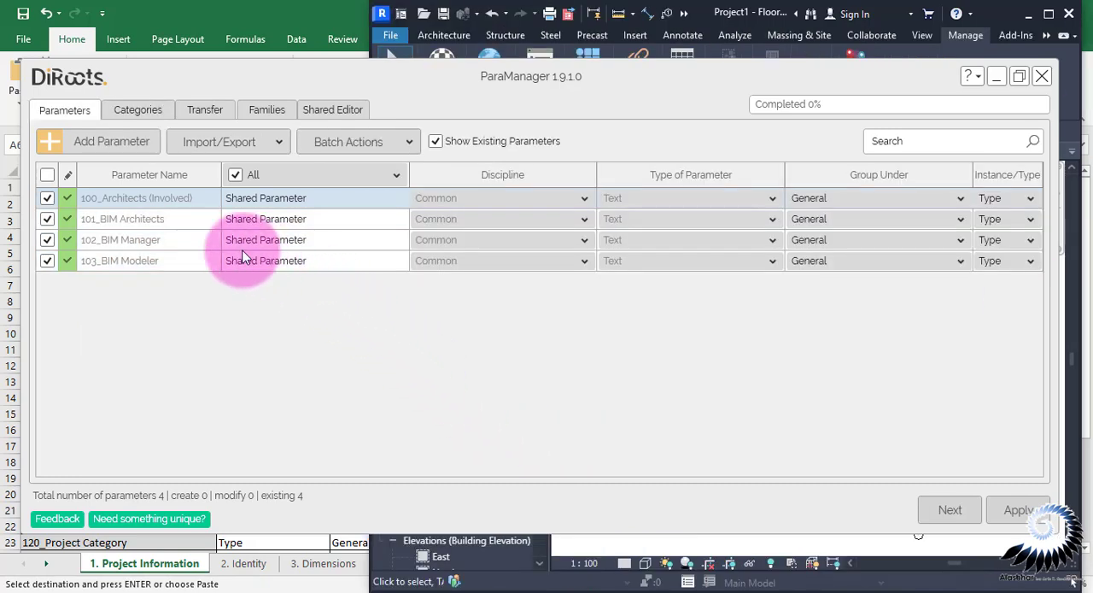
click(858, 203)
click(856, 197)
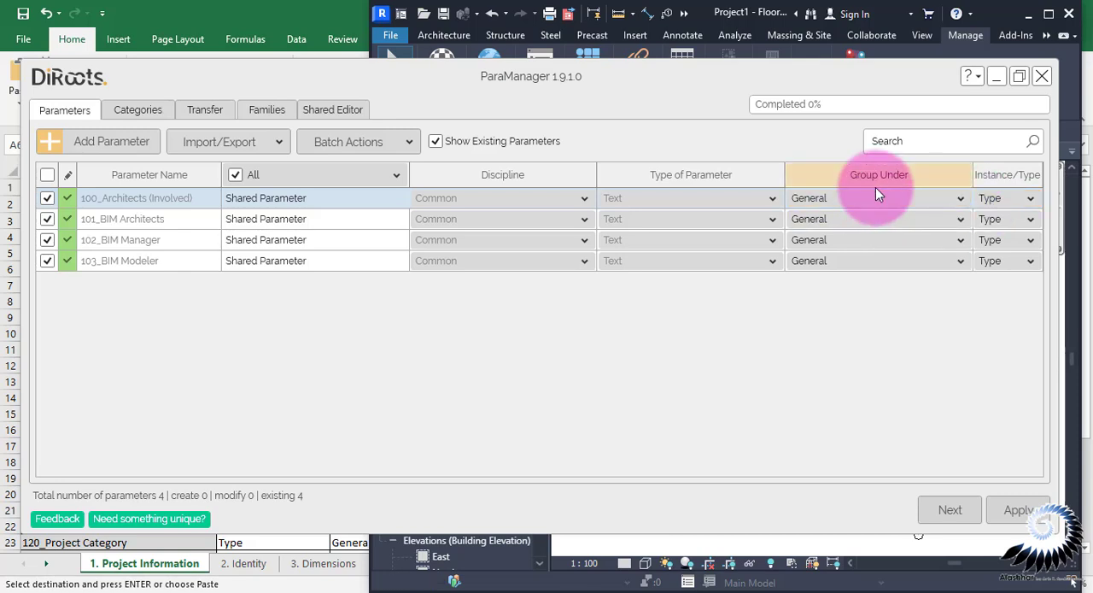
Display the 3. Dimensions sheet of the Excel parameter list, and add three new shared parameters in ParaManager
drag(608, 76, 821, 104)
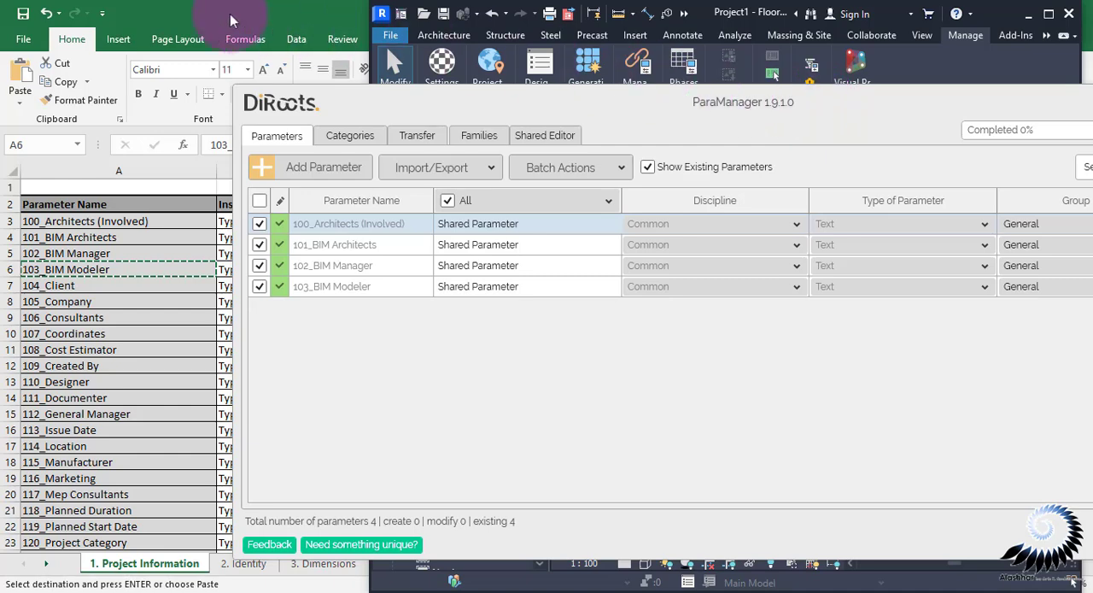
click(199, 14)
click(256, 566)
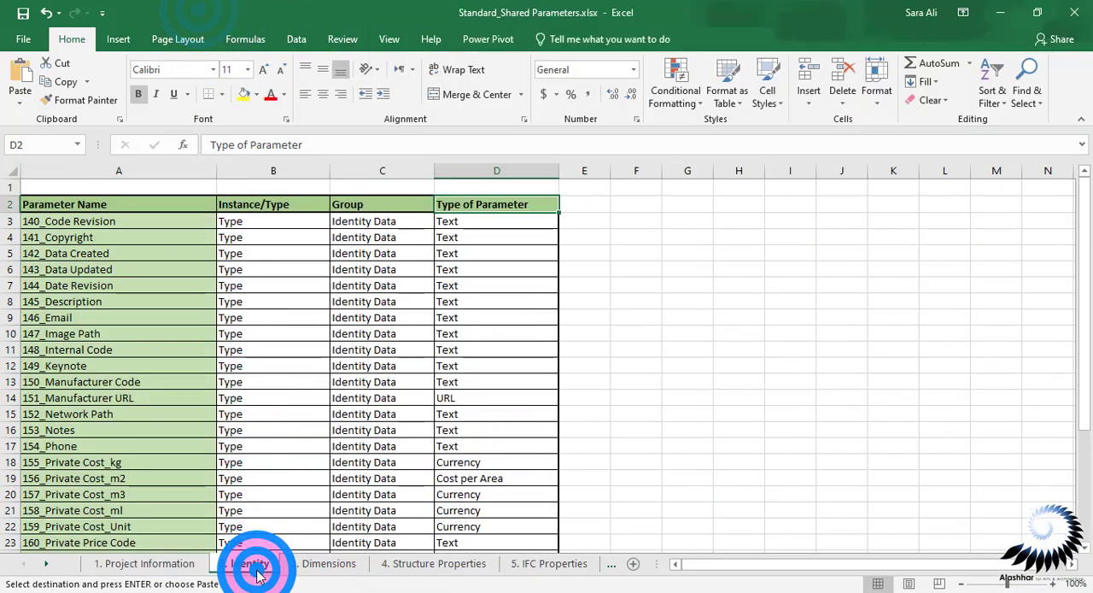
click(333, 565)
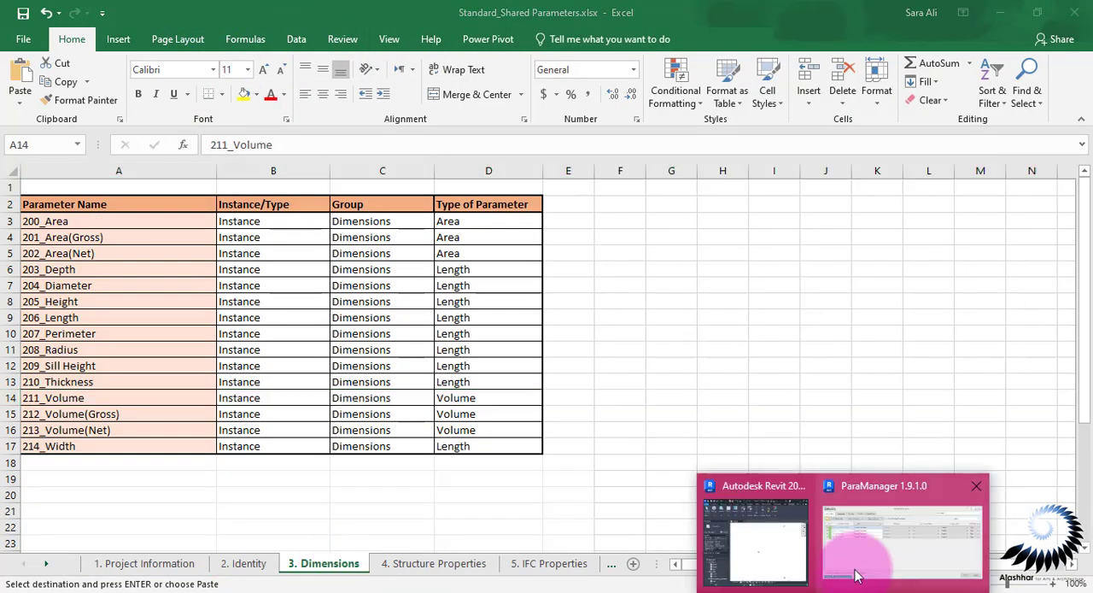
click(858, 555)
key(ctrl+v)
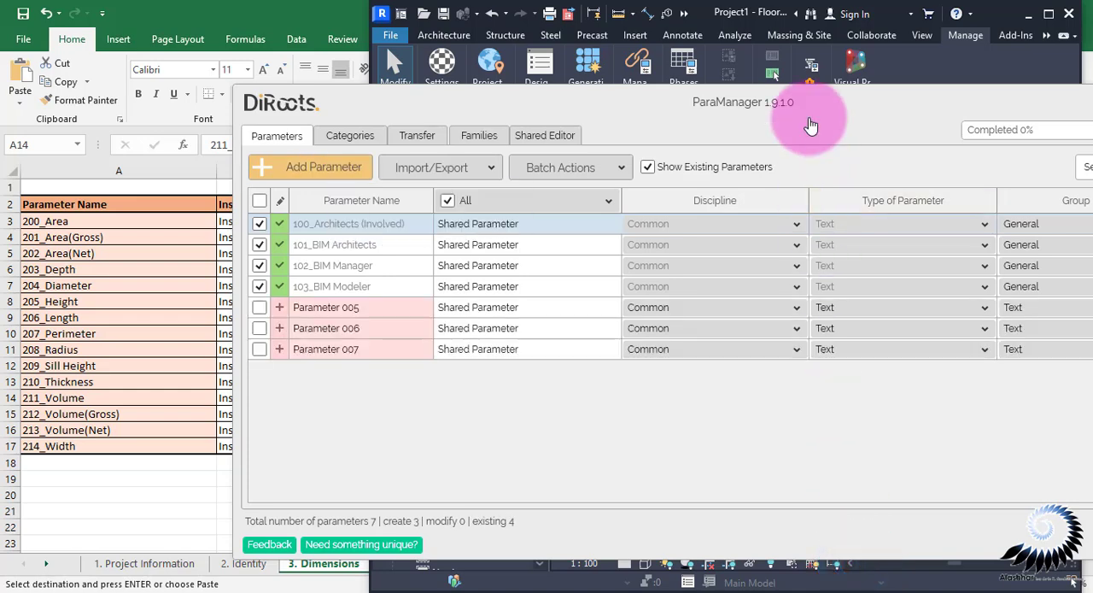
Rename Parameter 005 as 200_Area, copying the name from the Dimensions sheet in Excel
key(alt+Tab)
double_click(72, 221)
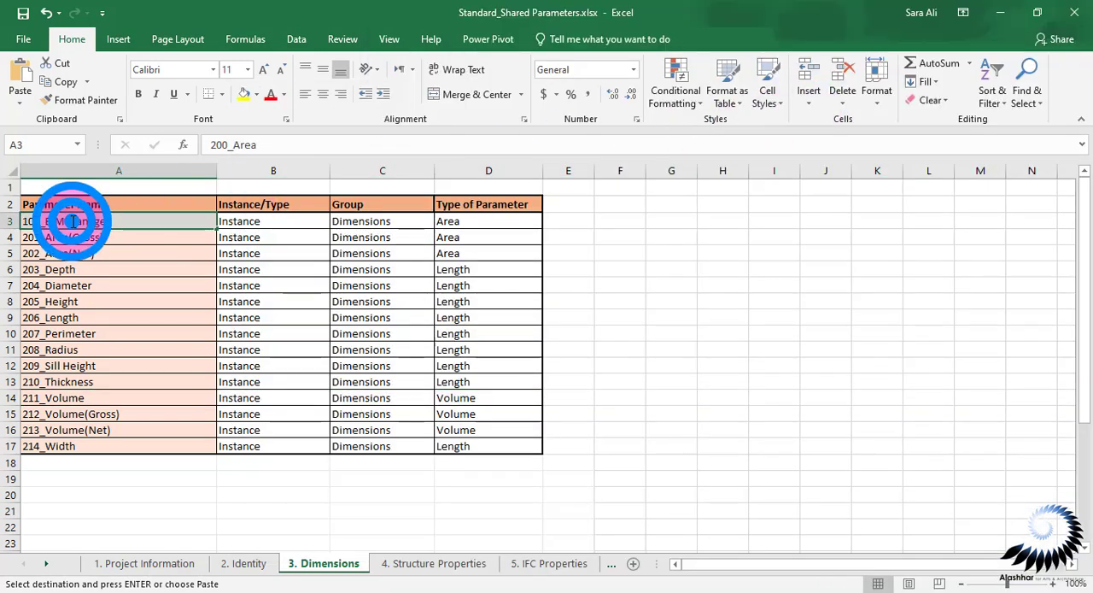
double_click(88, 221)
key(ctrl+c)
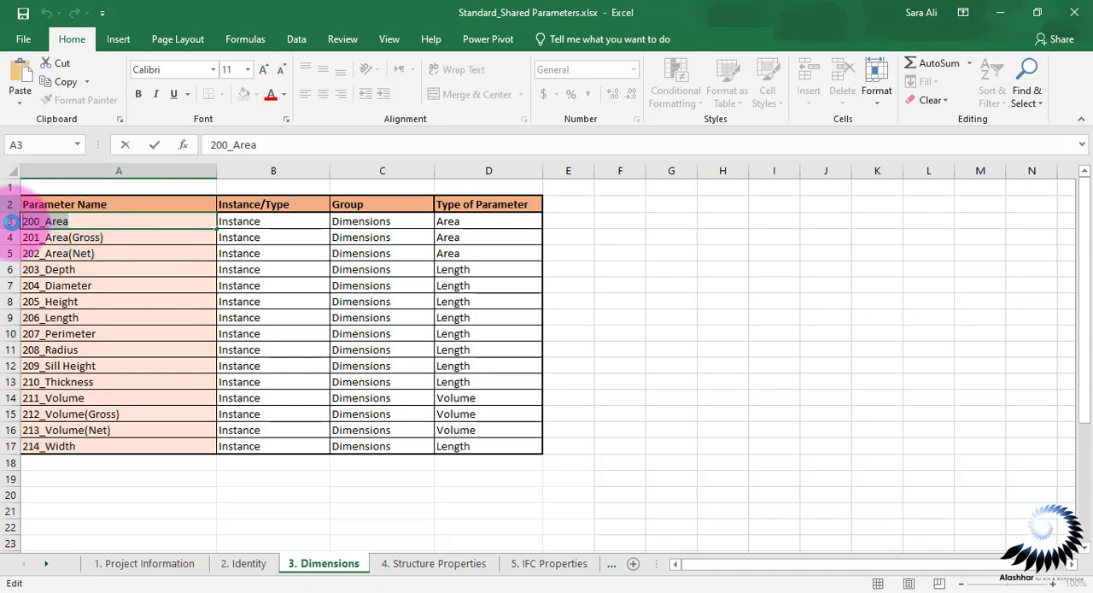
key(alt+Tab)
click(290, 307)
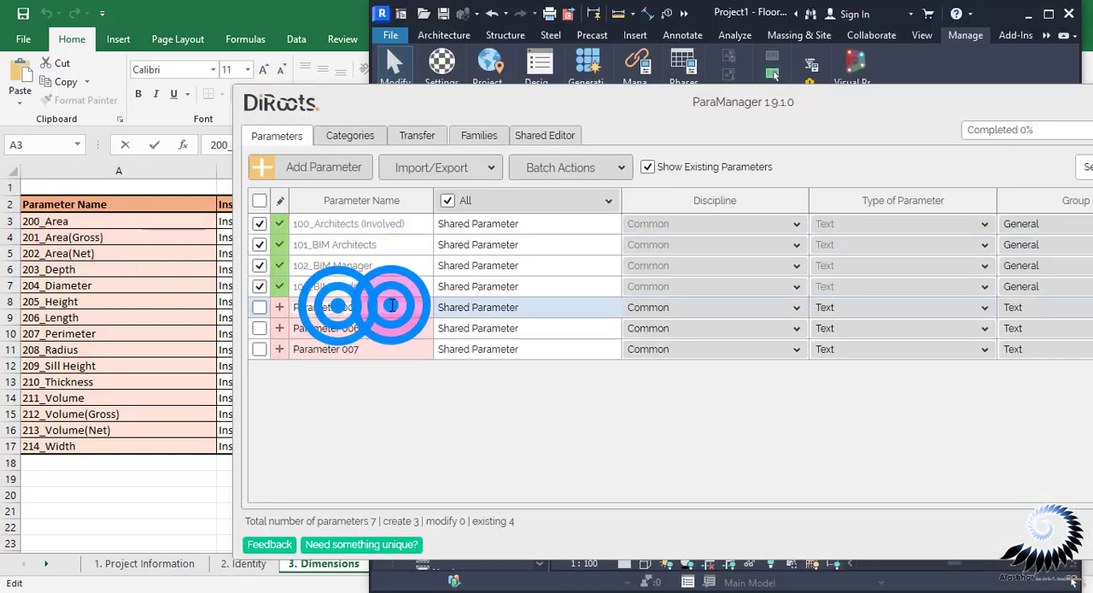
key(ctrl+v)
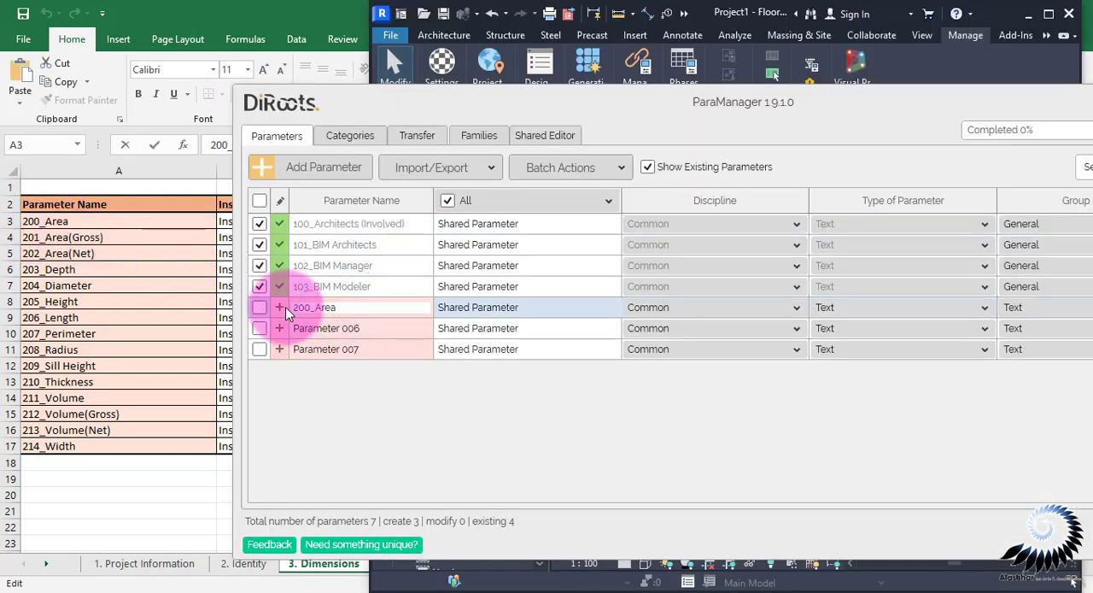
Rename Parameter 006 as 203_Depth, copying the name from the Dimensions sheet in Excel
click(68, 236)
click(77, 269)
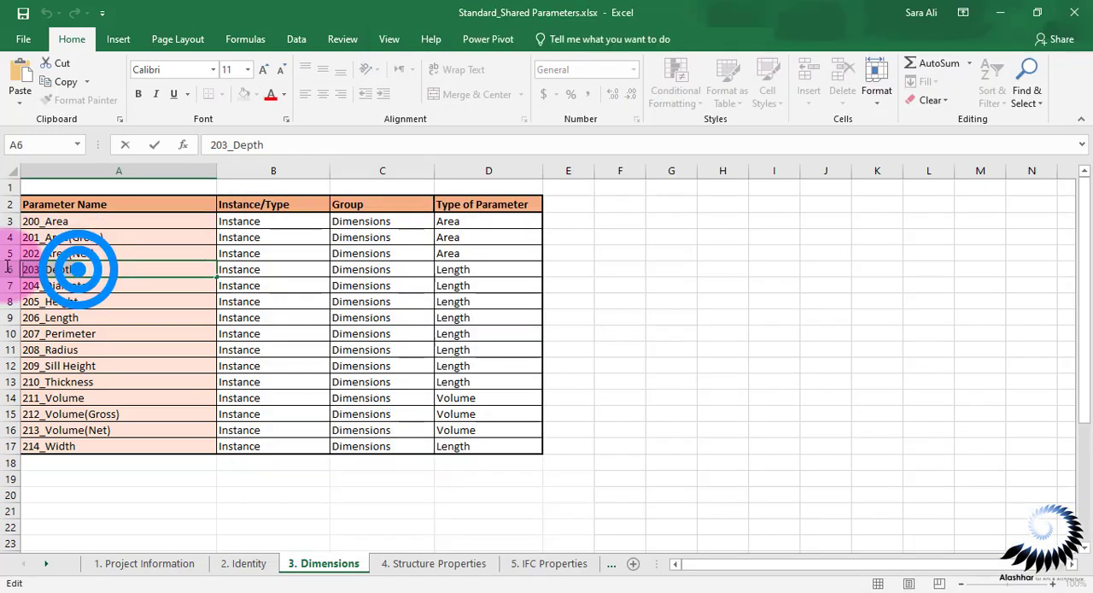
click(15, 269)
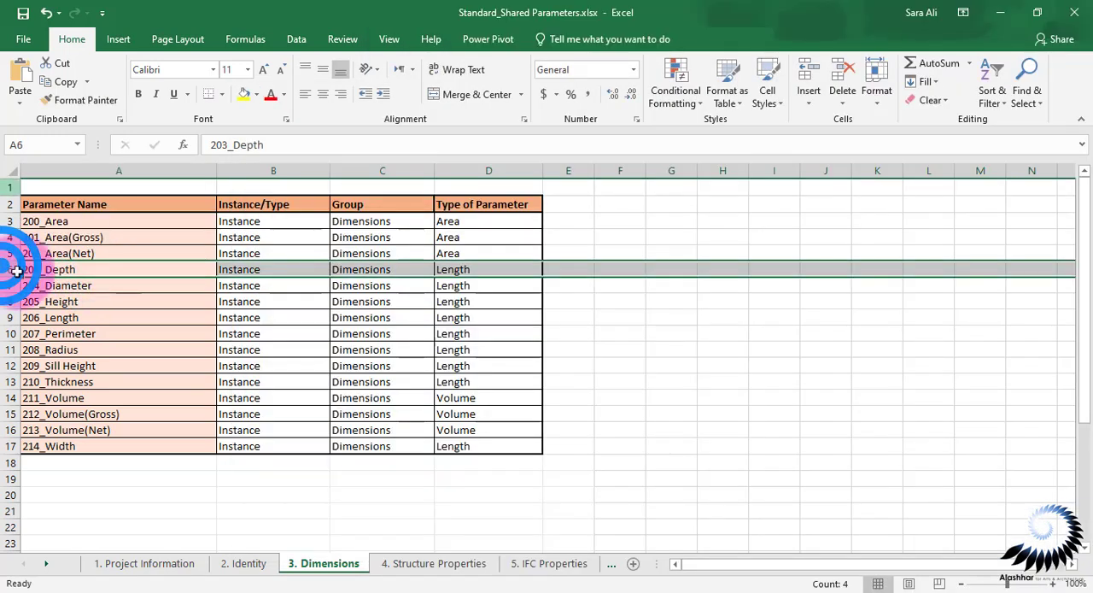
click(807, 591)
click(342, 329)
click(352, 329)
click(373, 324)
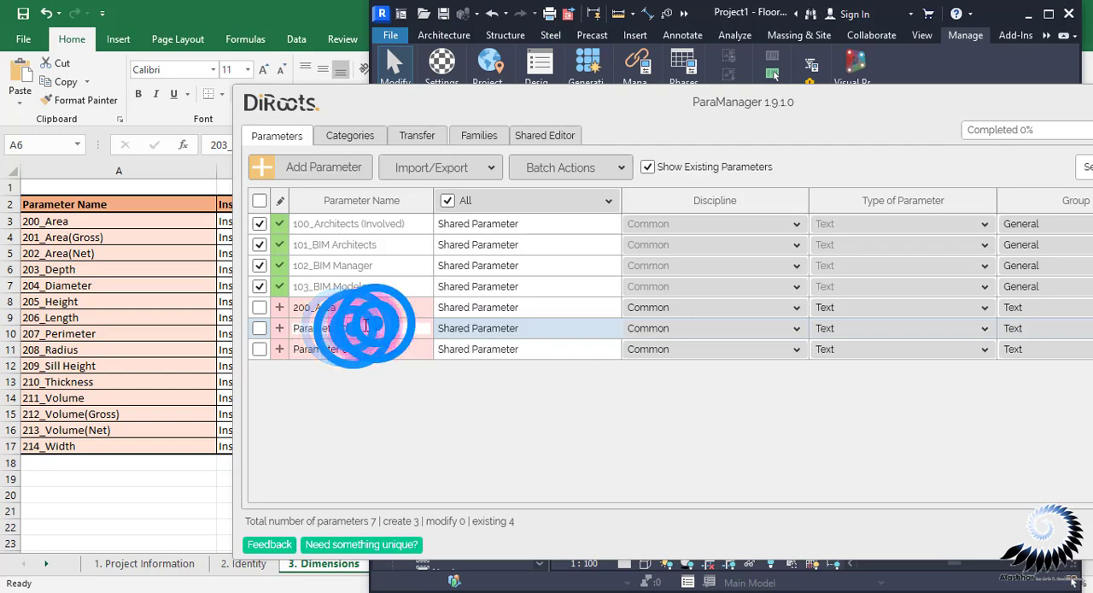
drag(365, 325, 273, 330)
drag(376, 326, 273, 330)
key(BackSpace)
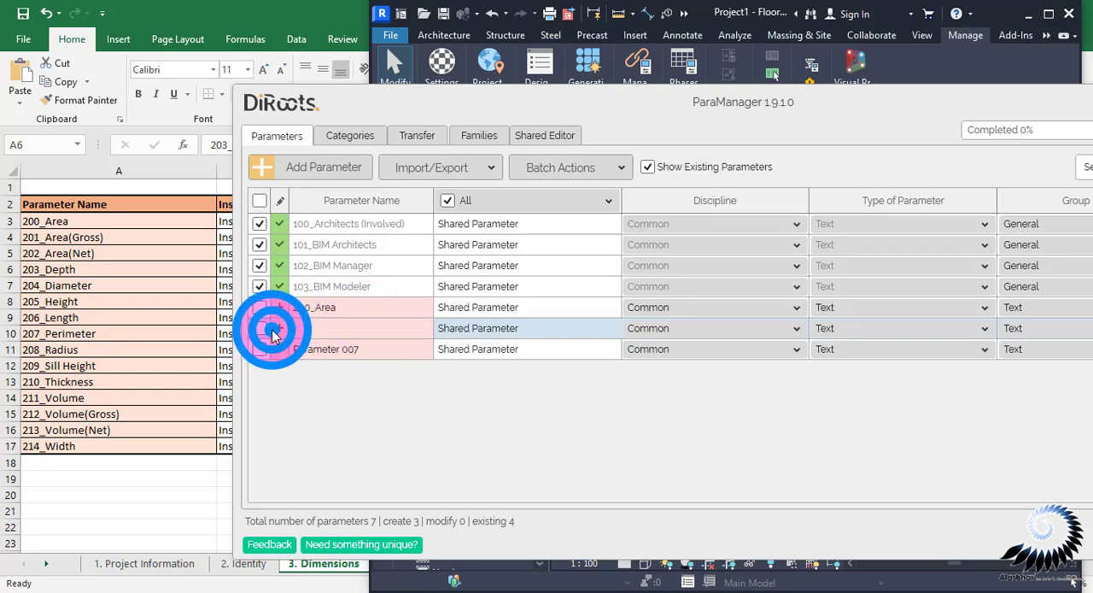
text(203_Depth)
Rename Parameter 007 as 211_Volume, copying the name from the Dimensions sheet in Excel
click(381, 349)
click(85, 350)
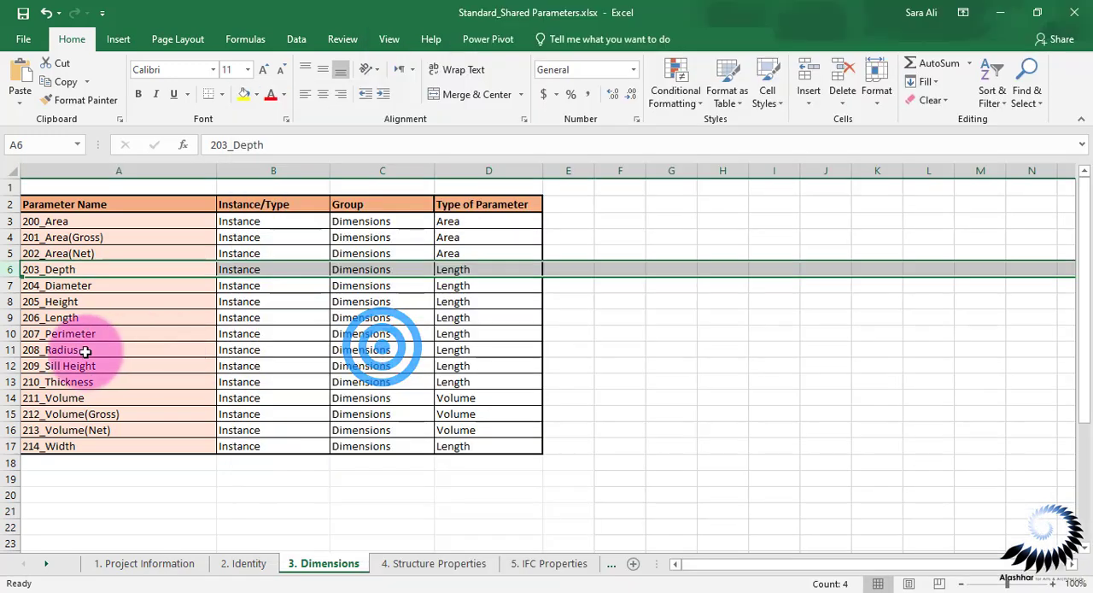
double_click(85, 351)
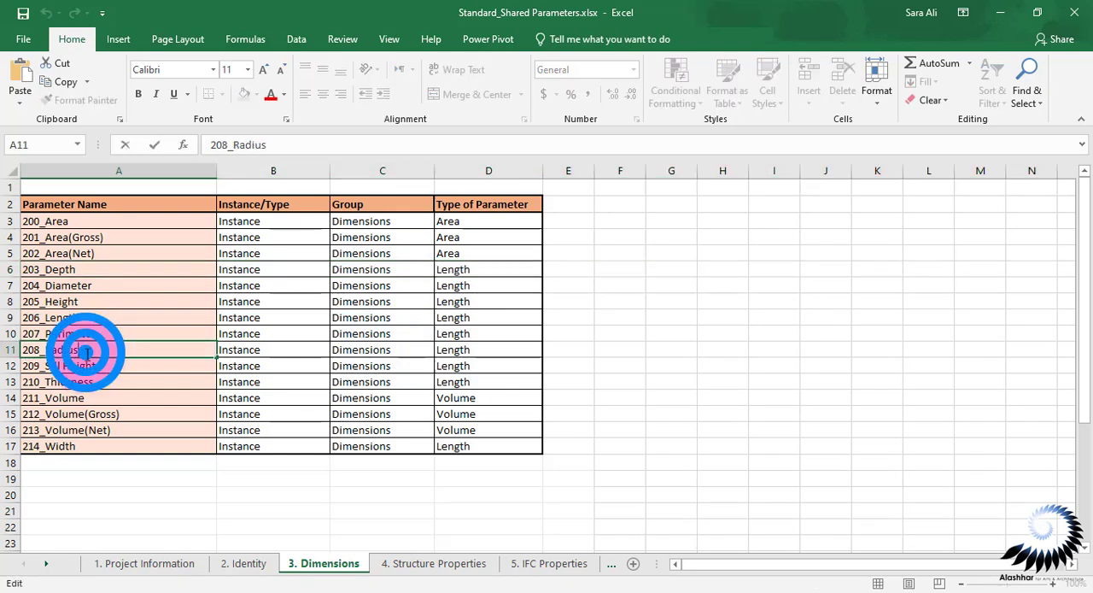
double_click(85, 352)
click(97, 398)
double_click(96, 398)
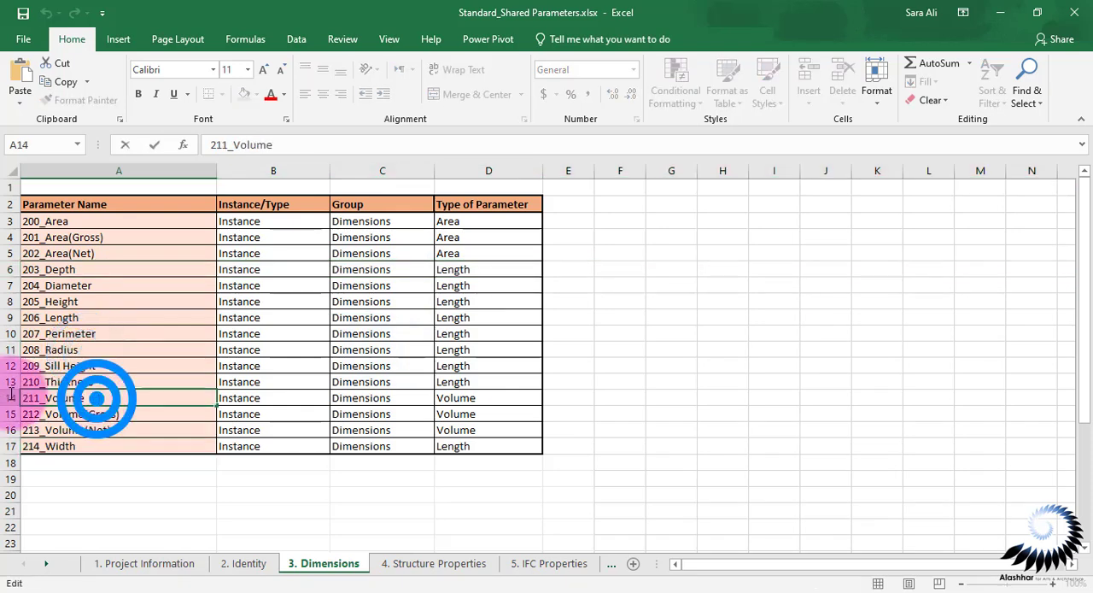
click(879, 551)
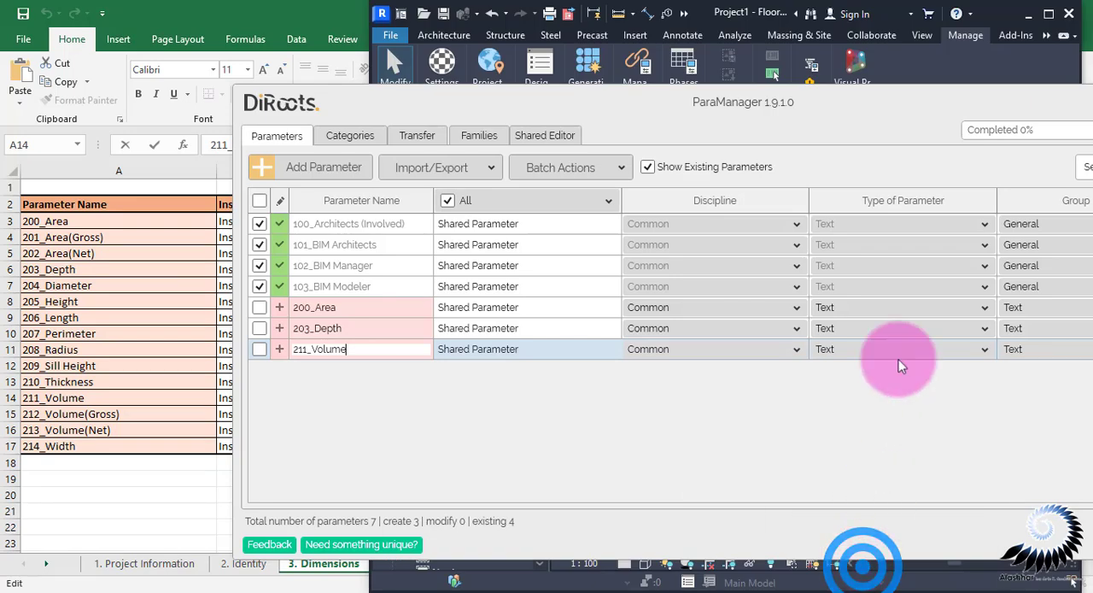
Set the type of parameter to Area for 200_Area and to Length for 203_Depth
drag(942, 98, 765, 103)
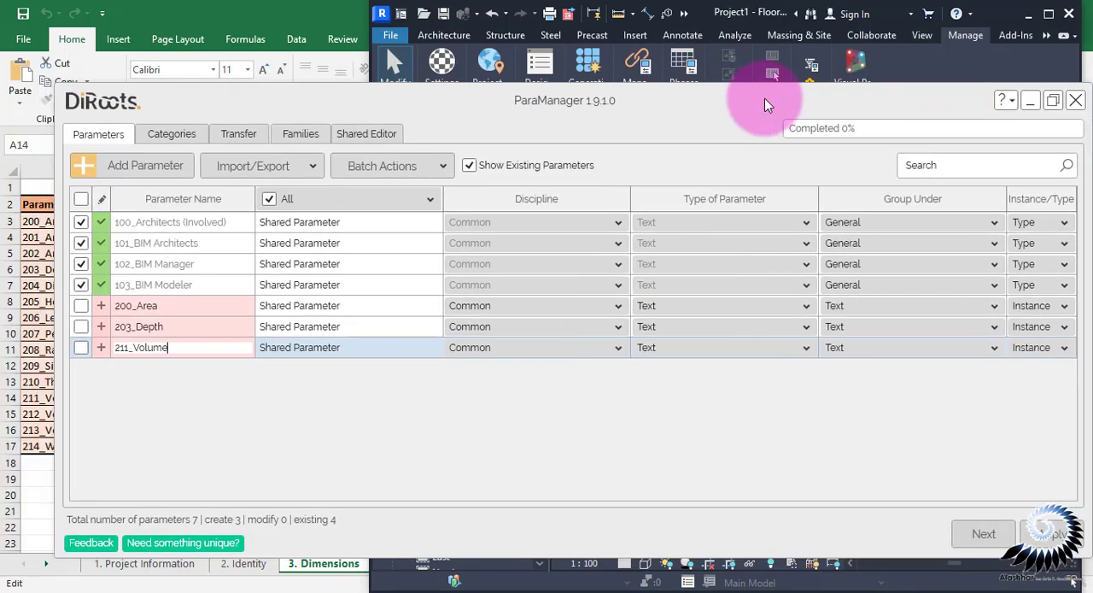
click(679, 307)
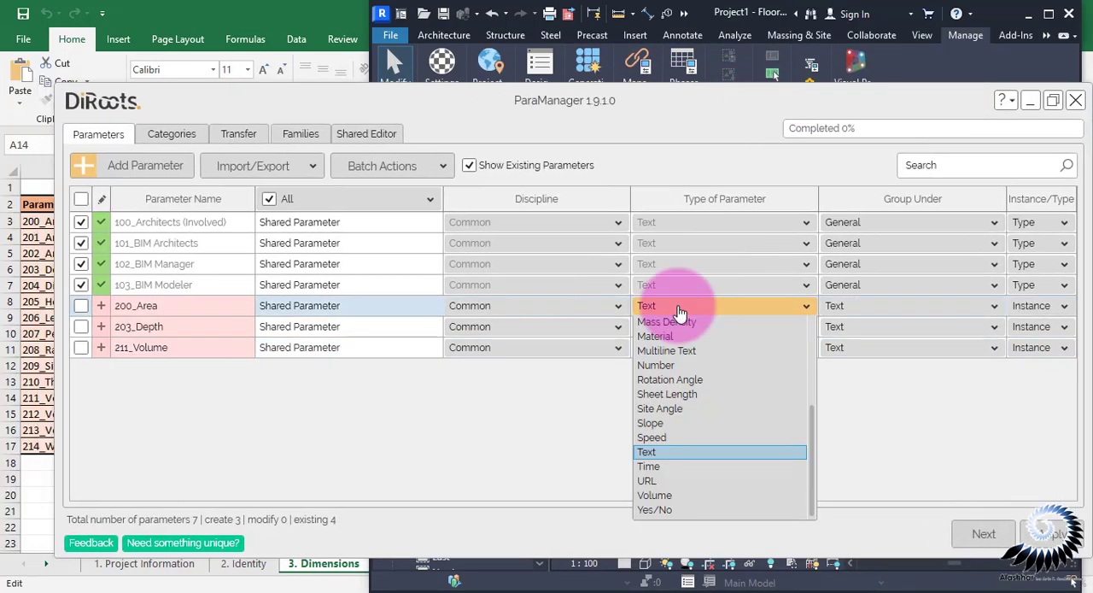
scroll(679, 314, up, 5)
click(673, 342)
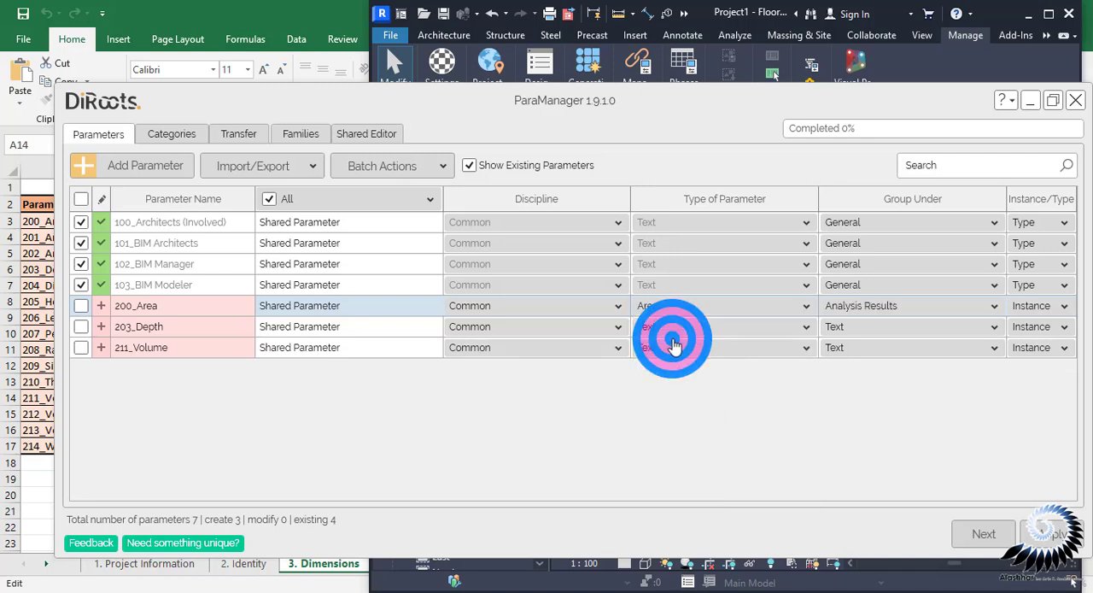
click(708, 328)
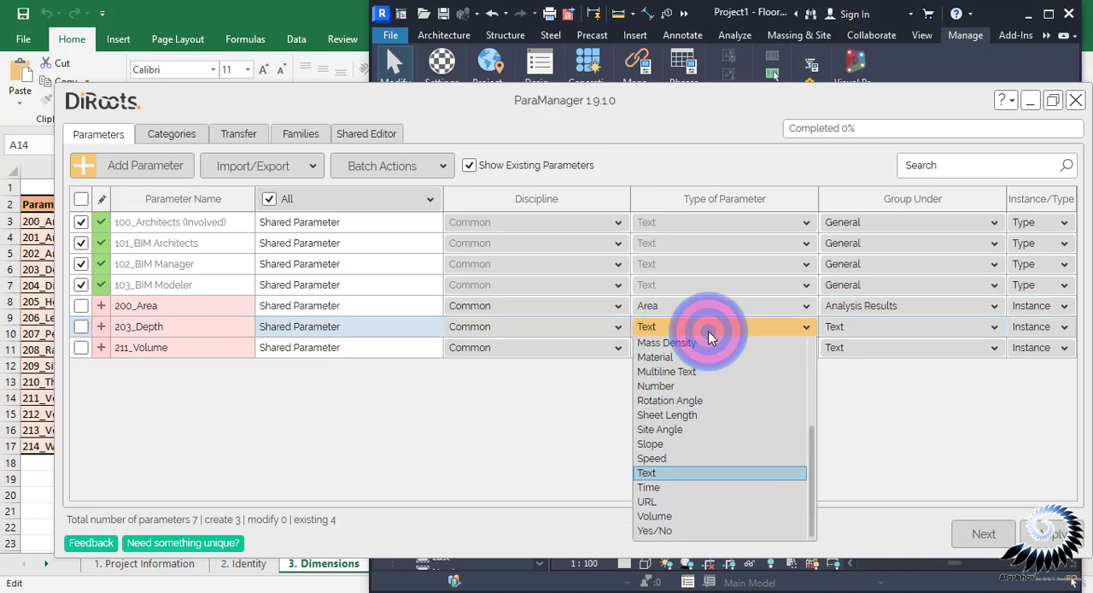
scroll(691, 402, up, 3)
click(679, 454)
Set the type of parameter to Volume for 211_Volume, and group all three new dimension parameters under Dimensions
click(690, 348)
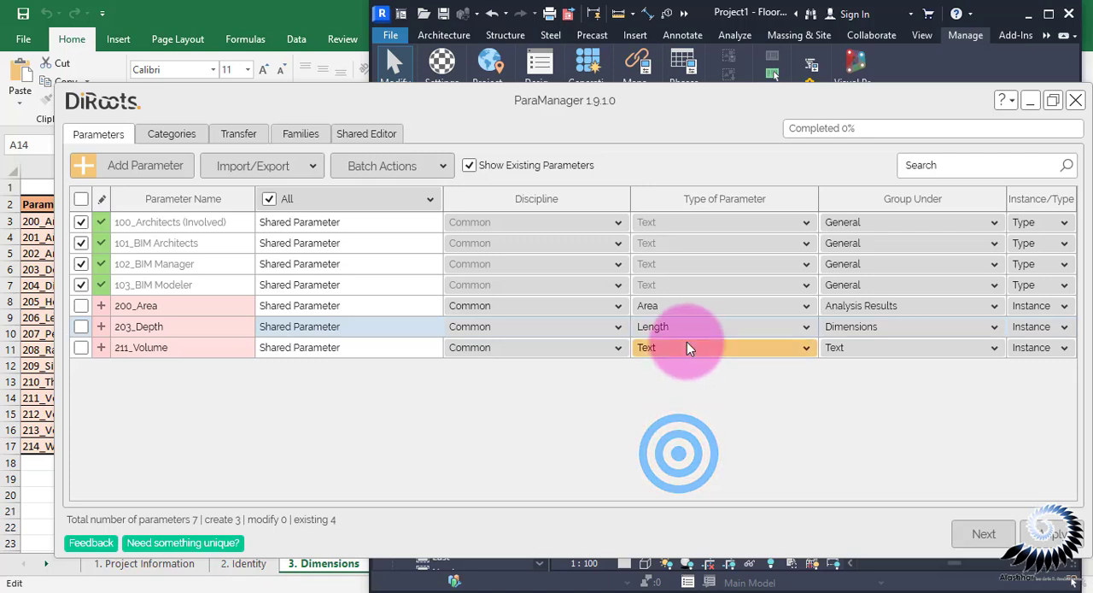
click(665, 541)
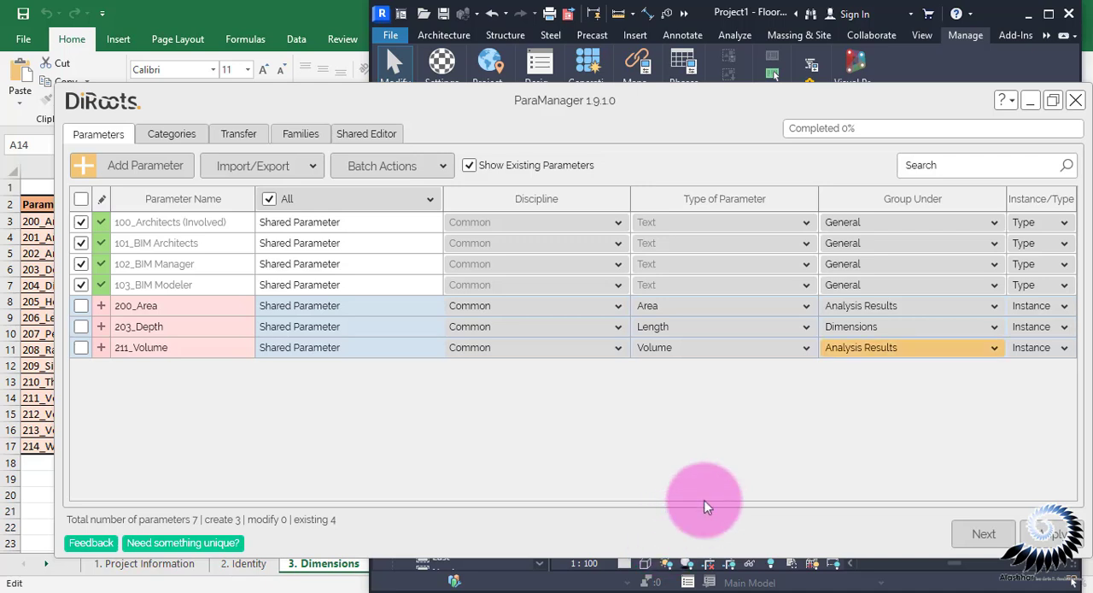
click(895, 306)
click(873, 410)
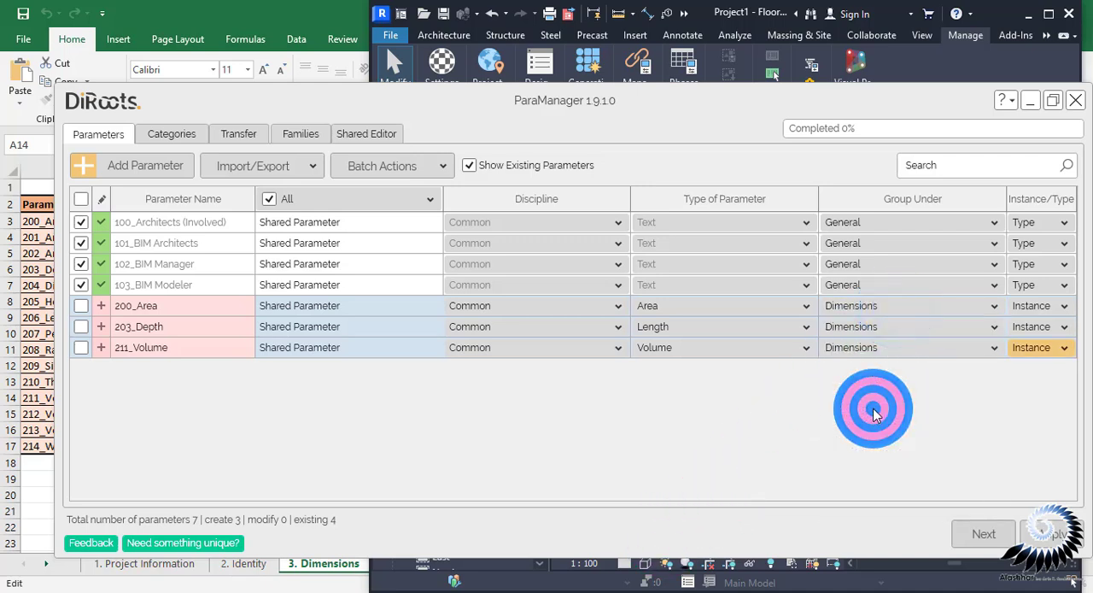
Select only 200_Area, 203_Depth and 211_Volume for category assignment, leaving out the existing project information parameters
click(991, 533)
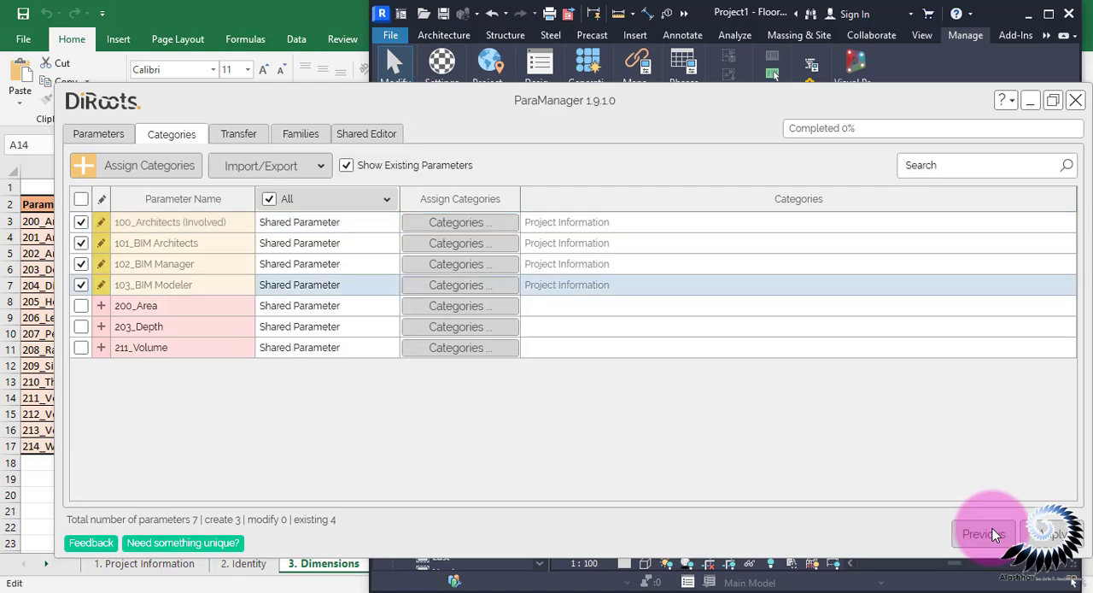
click(81, 198)
click(81, 199)
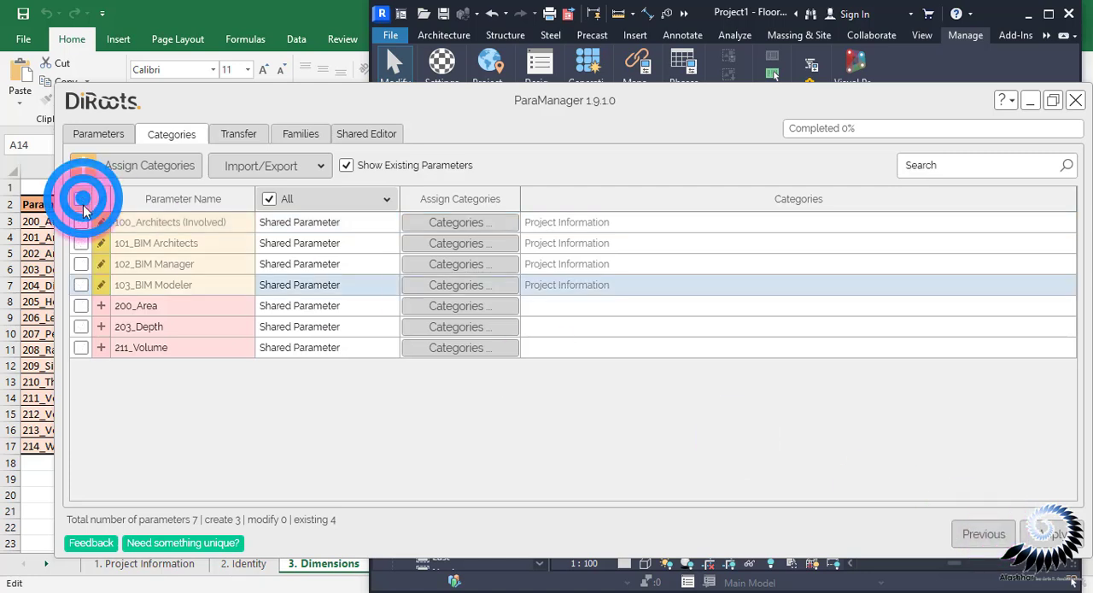
click(81, 305)
click(80, 326)
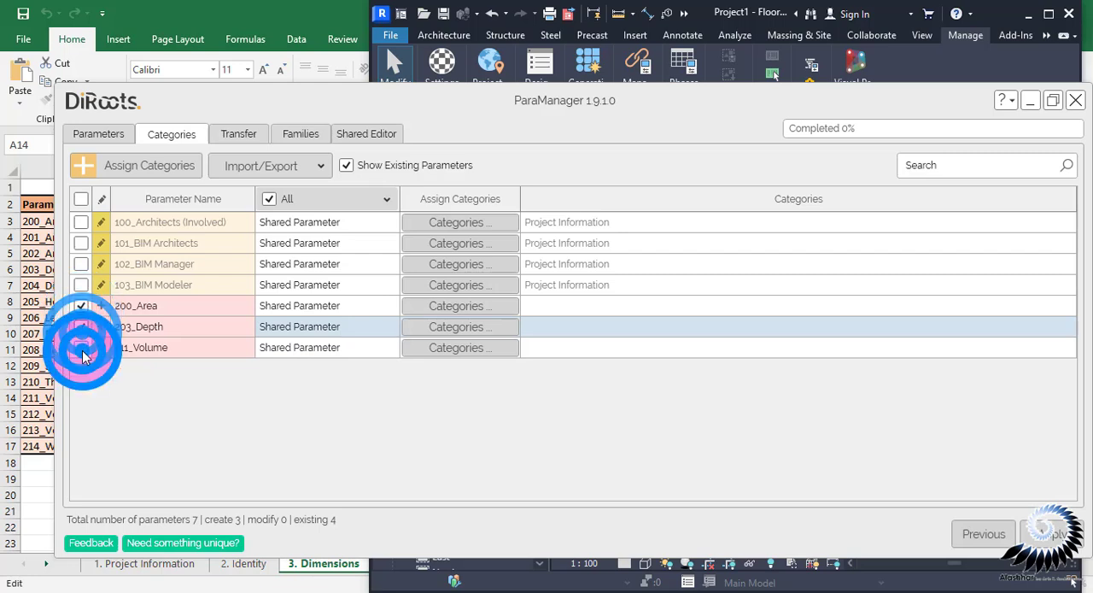
click(81, 348)
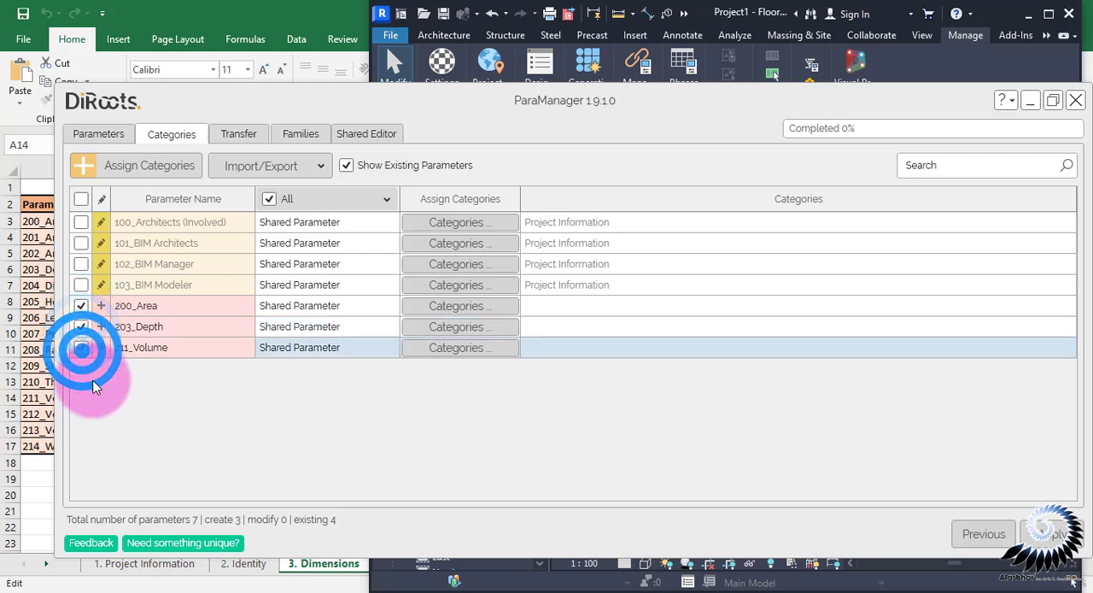
click(237, 305)
shift+click(225, 346)
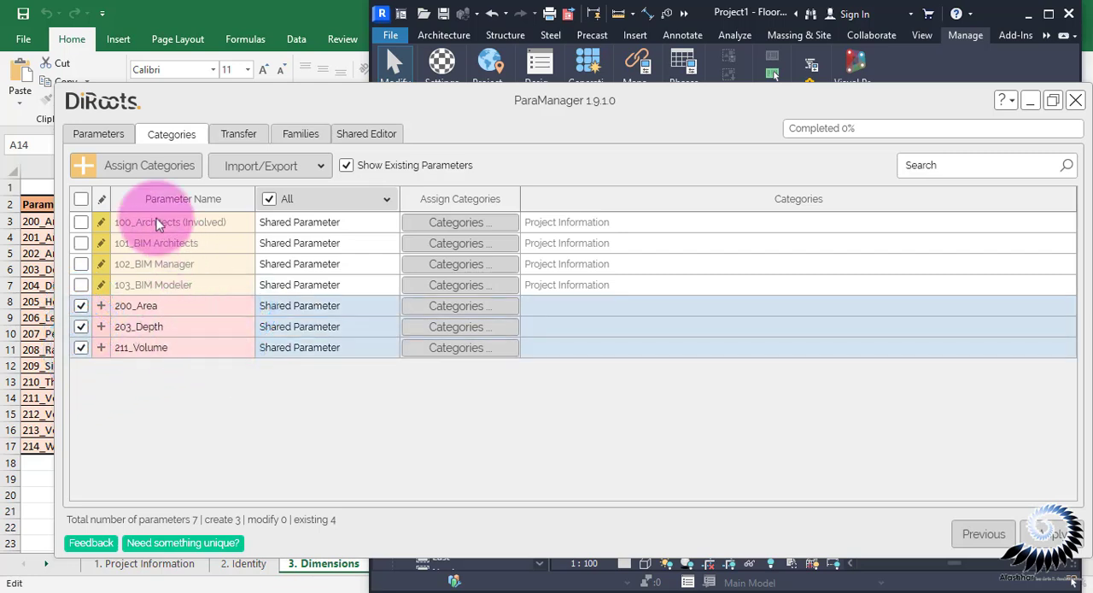
Start assigning categories to the selected parameters and filter the category list to the Architecture, Structure and General disciplines
click(134, 166)
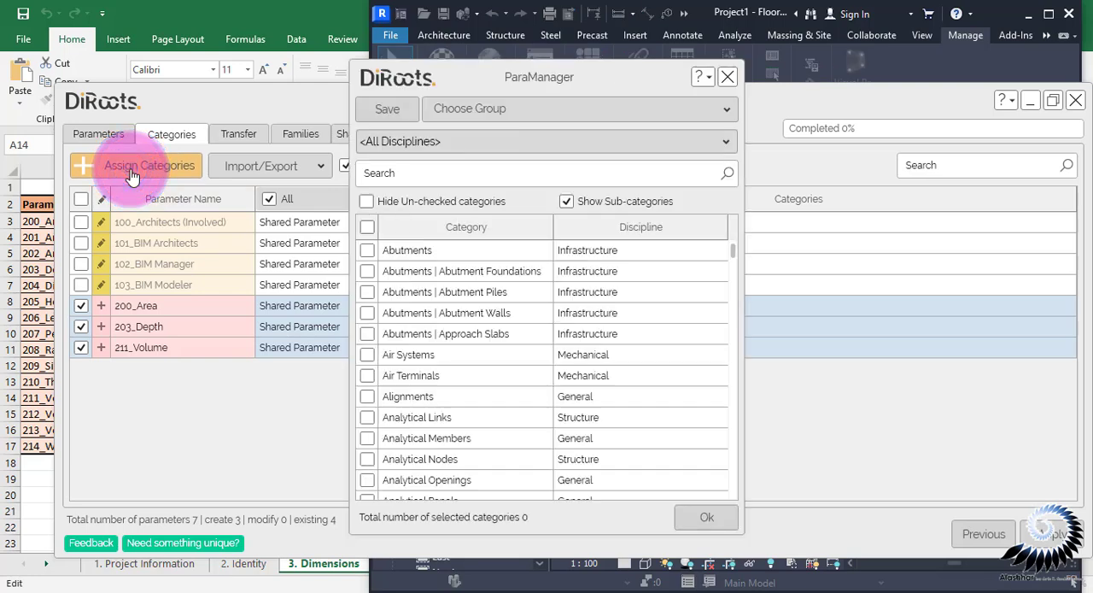
click(383, 139)
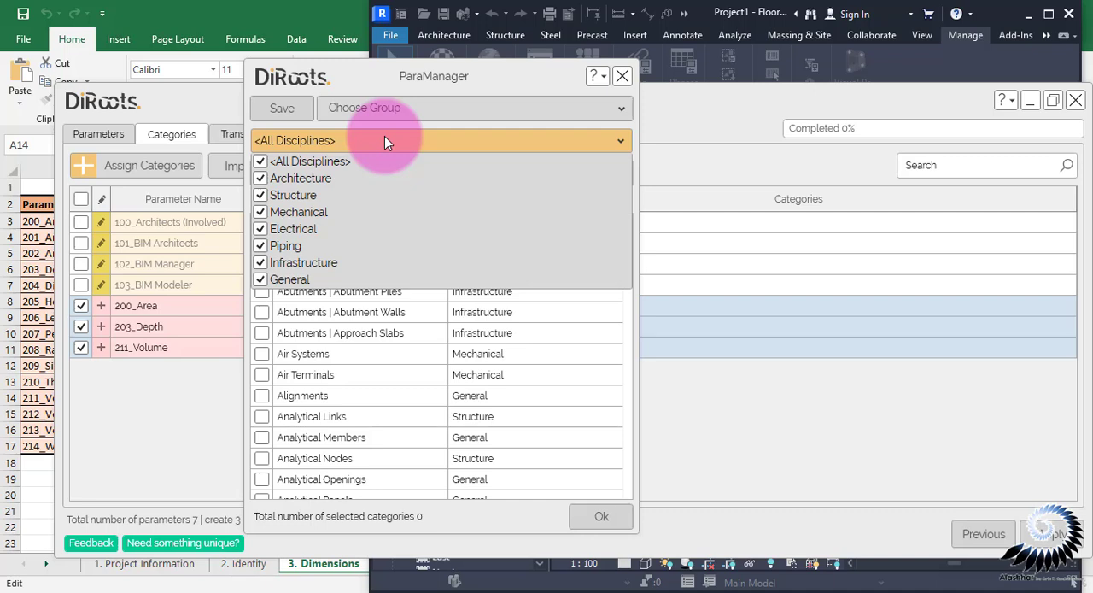
click(384, 139)
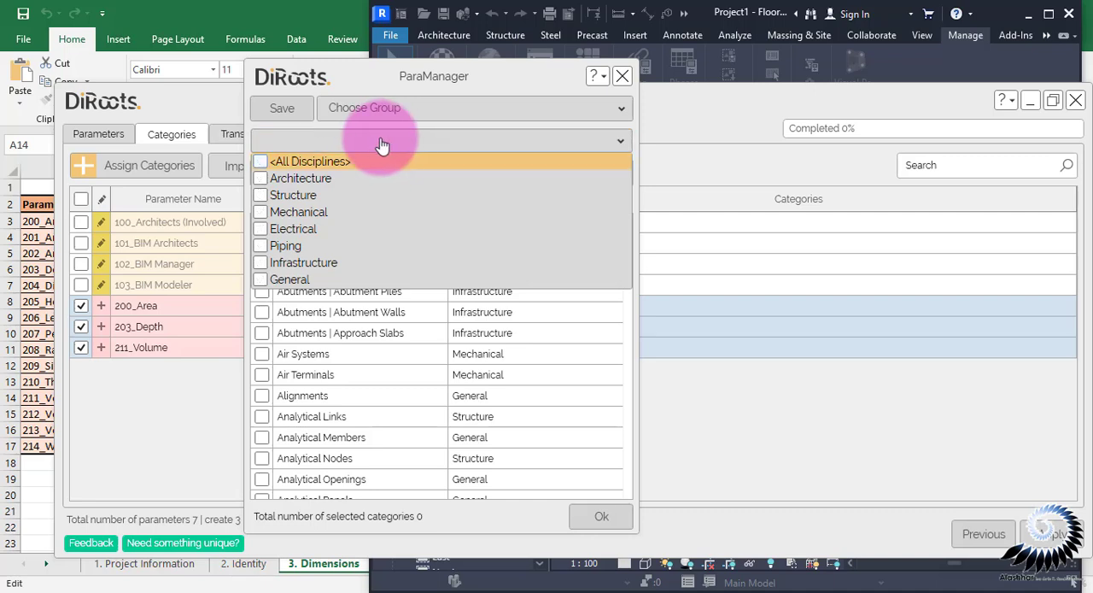
click(264, 181)
click(263, 197)
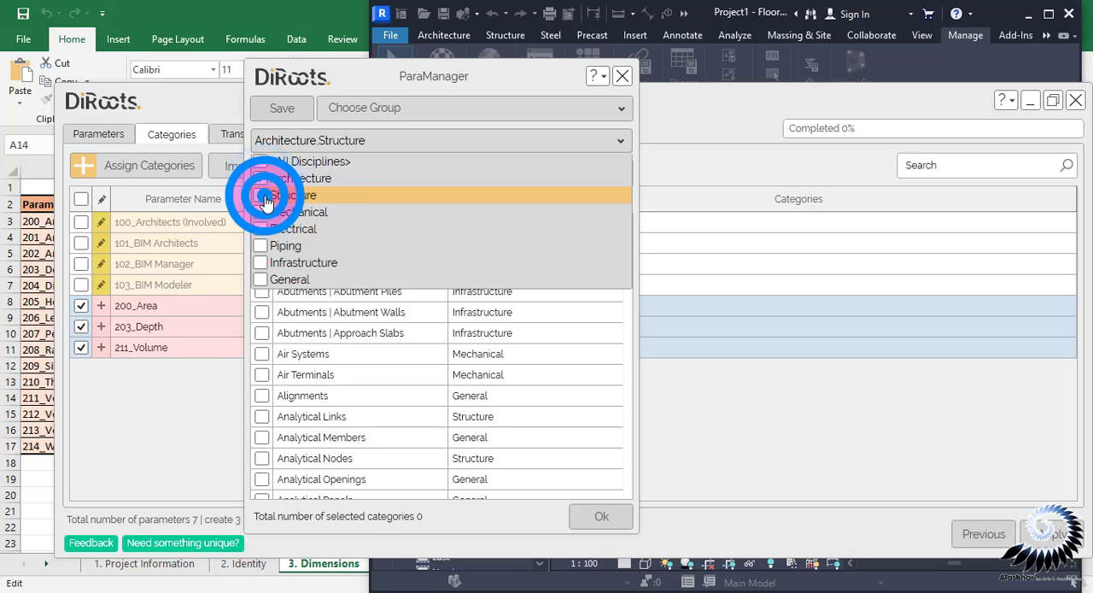
click(261, 279)
click(261, 230)
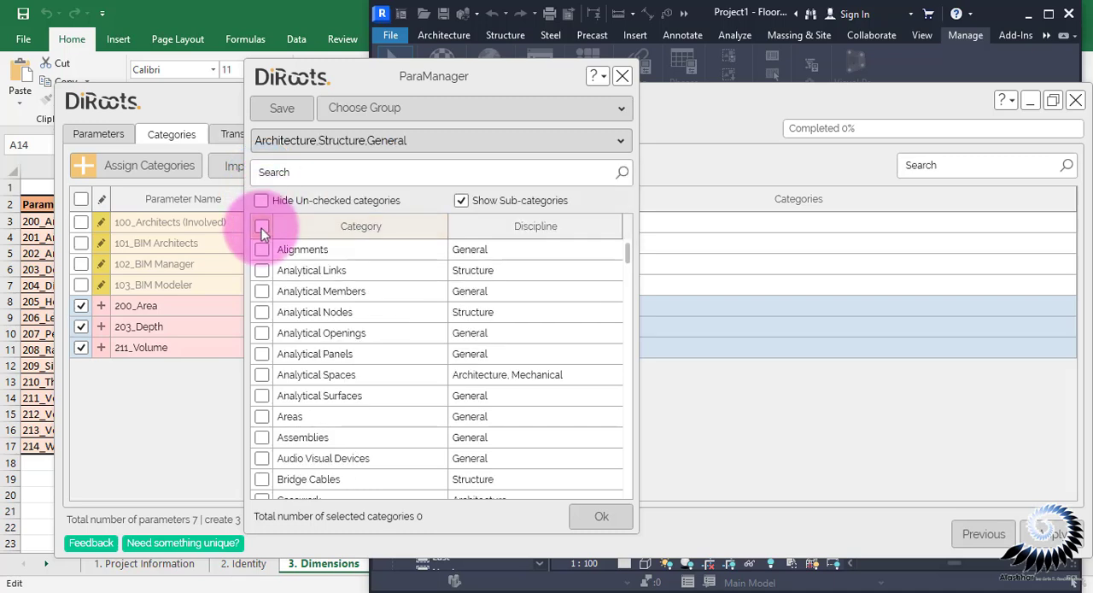
Include all listed categories except Analytical Links, Analytical Members, Analytical Nodes, Analytical Openings, Analytical Panels and Analytical Spaces
click(261, 228)
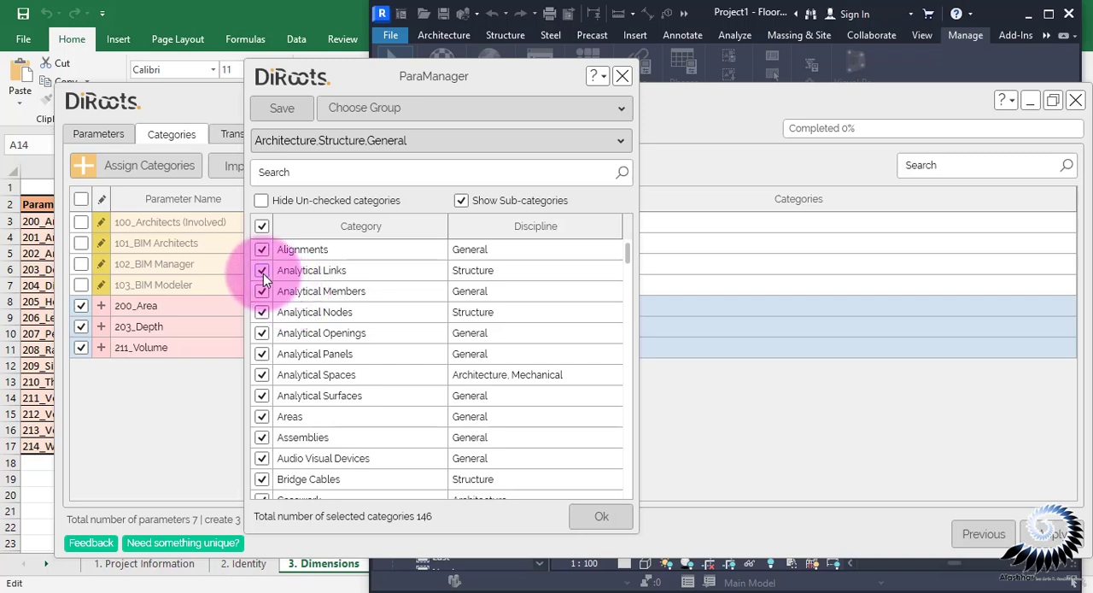
click(263, 272)
click(262, 292)
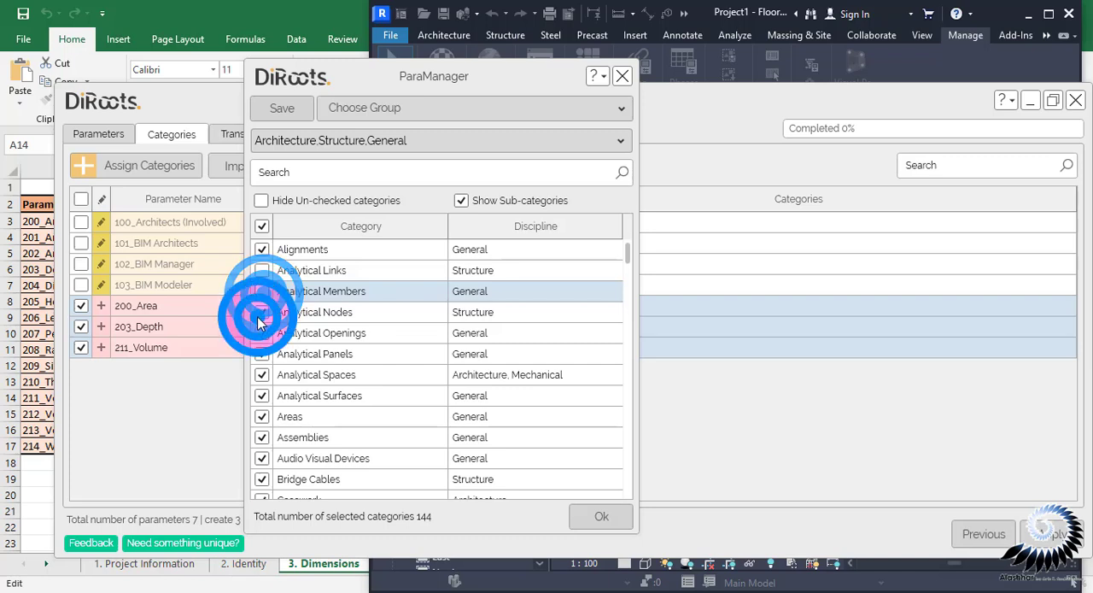
click(261, 313)
click(263, 334)
click(263, 355)
click(263, 375)
Exclude Analytical Surfaces, Grids, Grids | Multi-segmented Grid, Levels and Lines | <Path of Travel Lines> from the category selection
scroll(263, 374, down, 11)
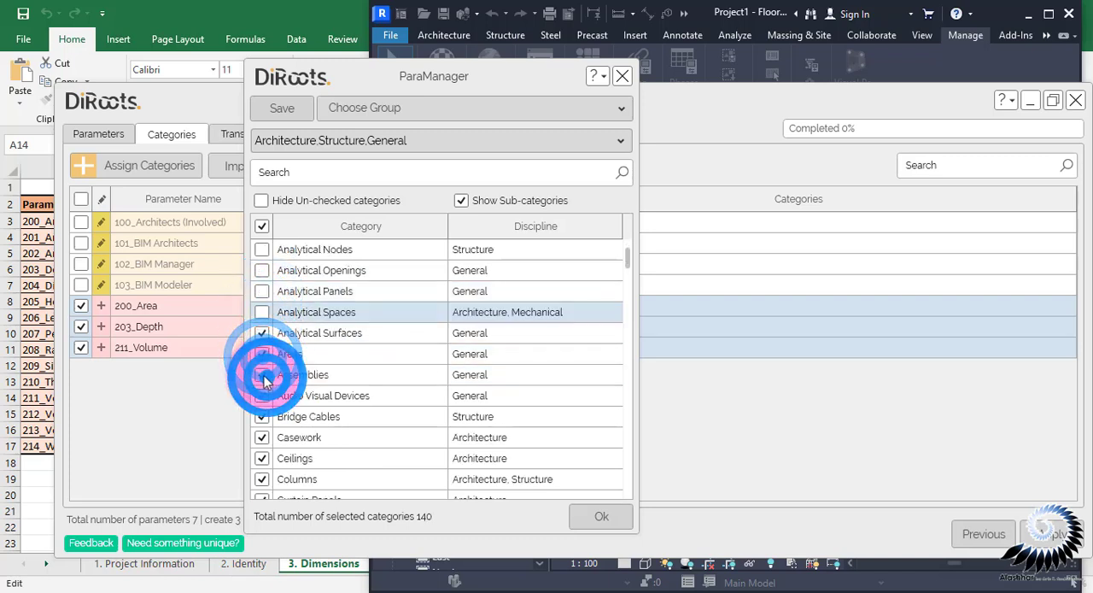
click(262, 375)
click(263, 395)
scroll(261, 390, down, 2)
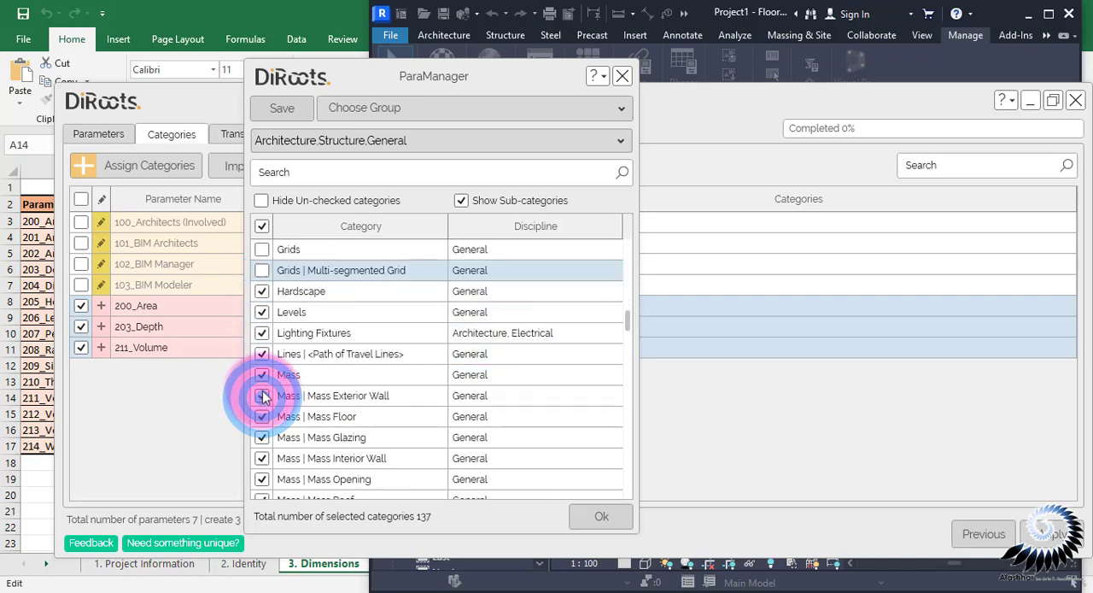
click(263, 353)
click(262, 312)
scroll(261, 316, down, 5)
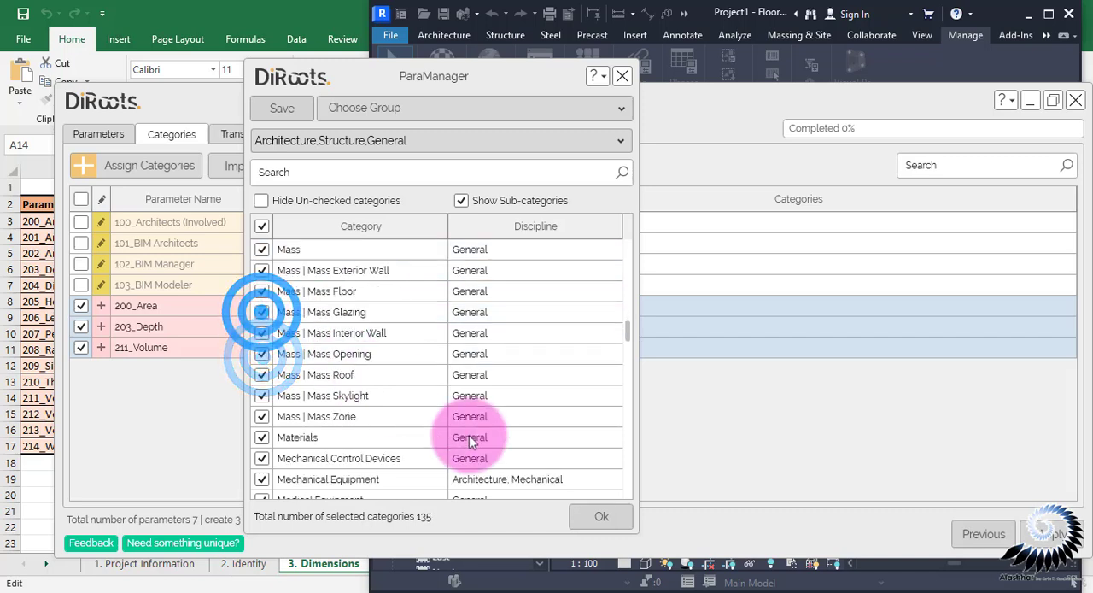
Accept the category selection and apply the three new dimension parameters to the project
click(603, 518)
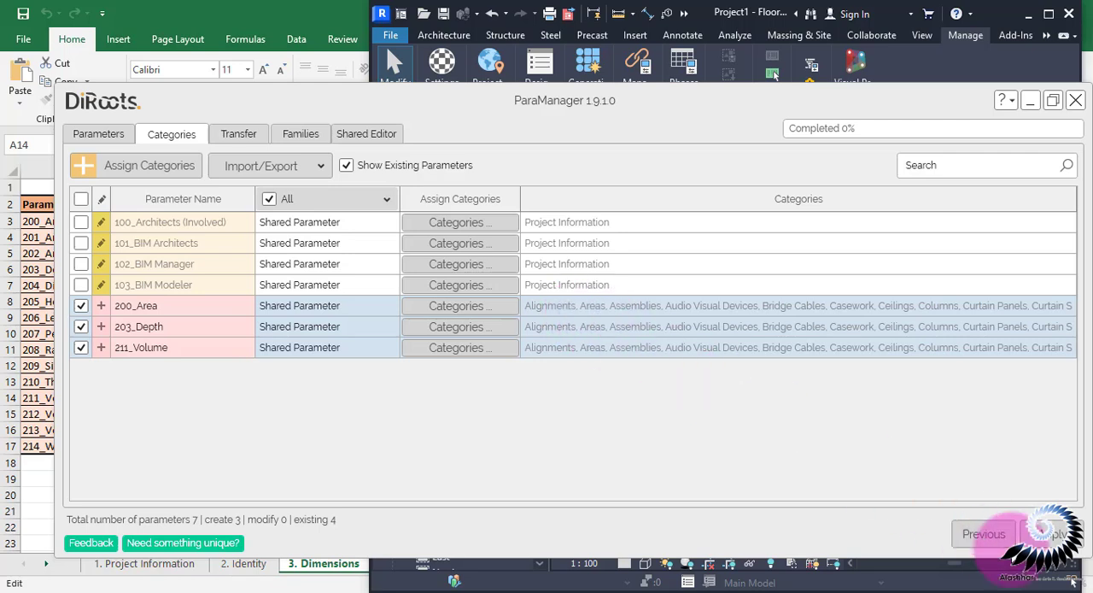
click(1042, 536)
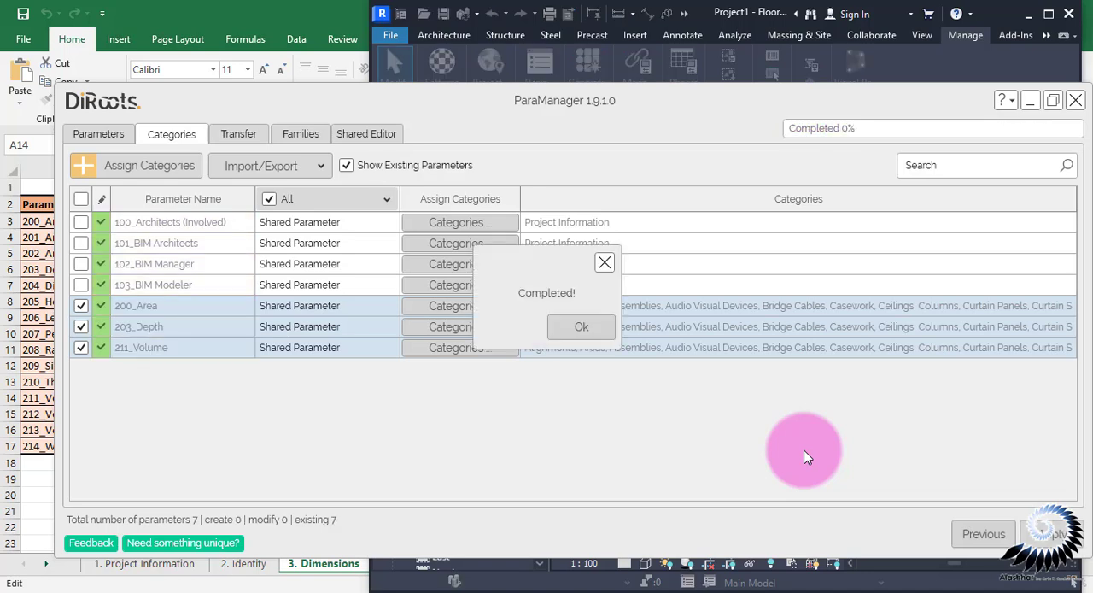
click(579, 329)
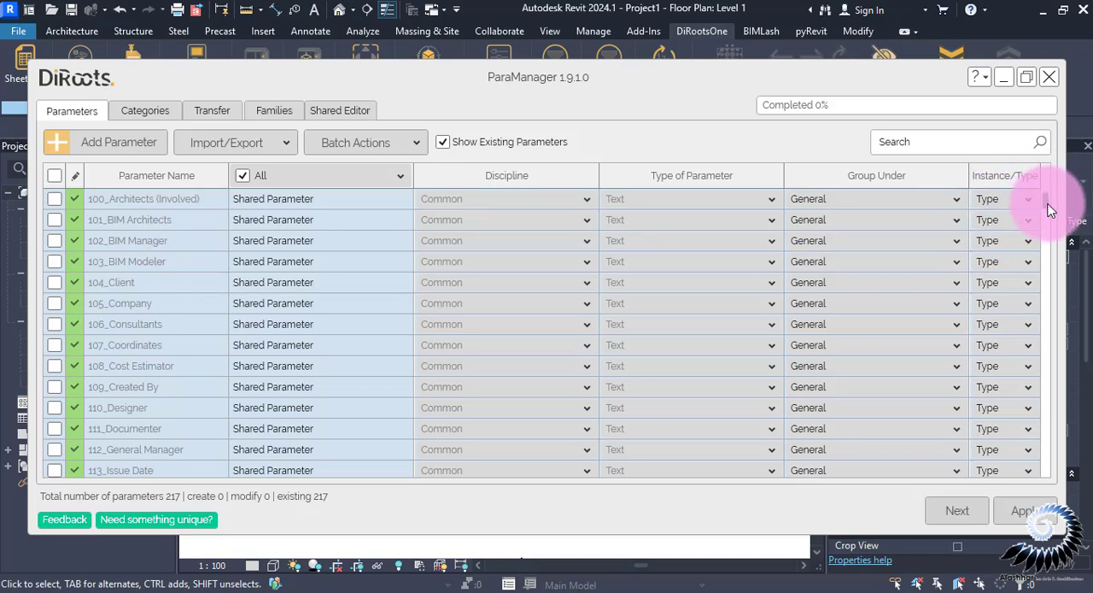
Review the complete parameter list and the assigned categories in ParaManager, then close it
drag(1049, 207, 1050, 495)
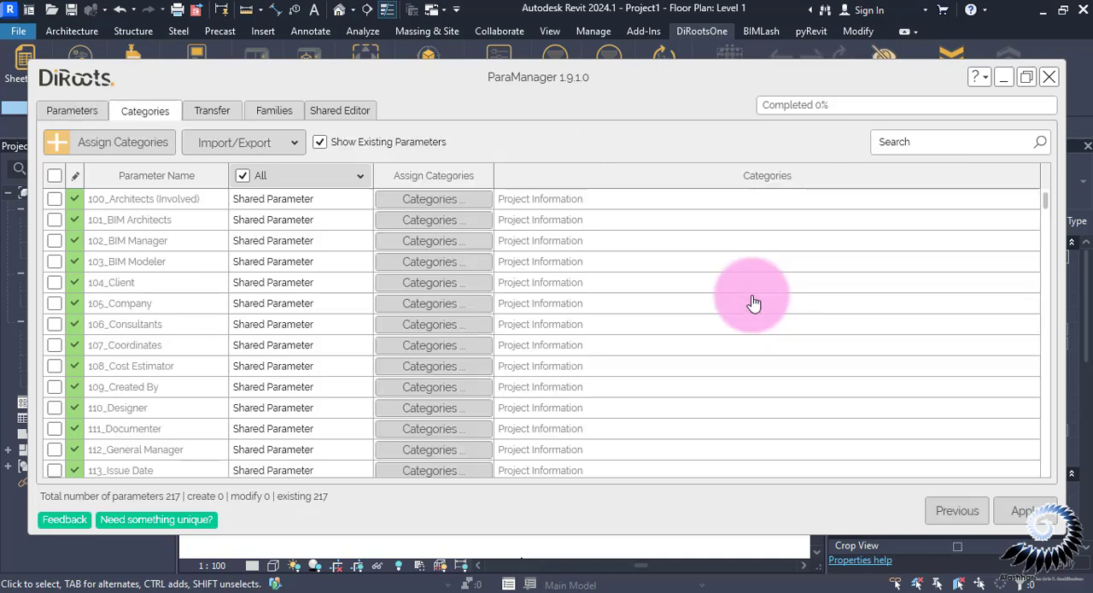
drag(1042, 203, 1046, 466)
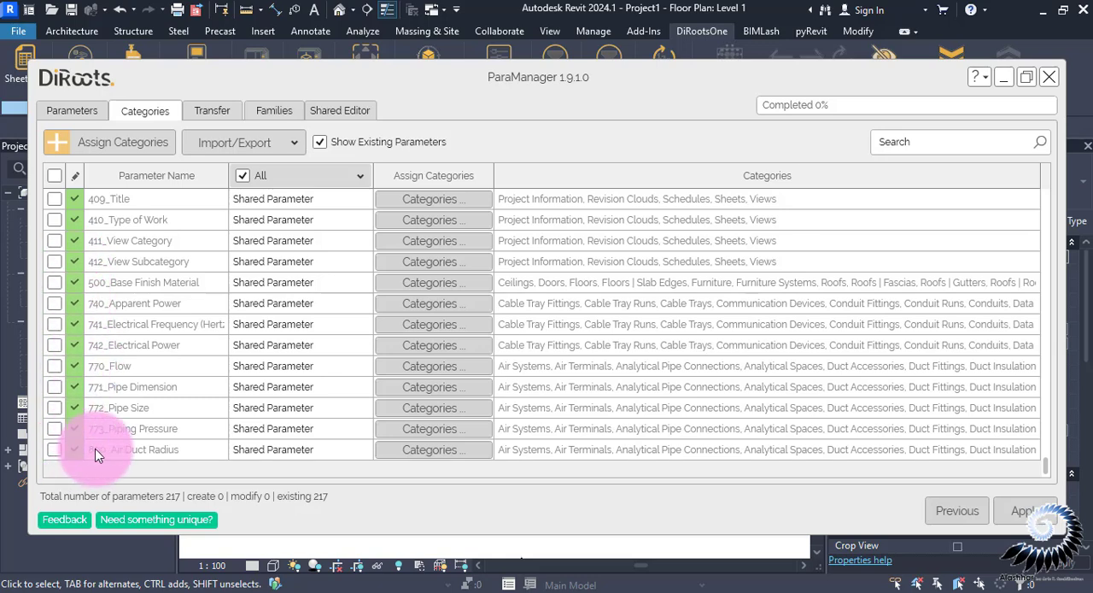
key(Escape)
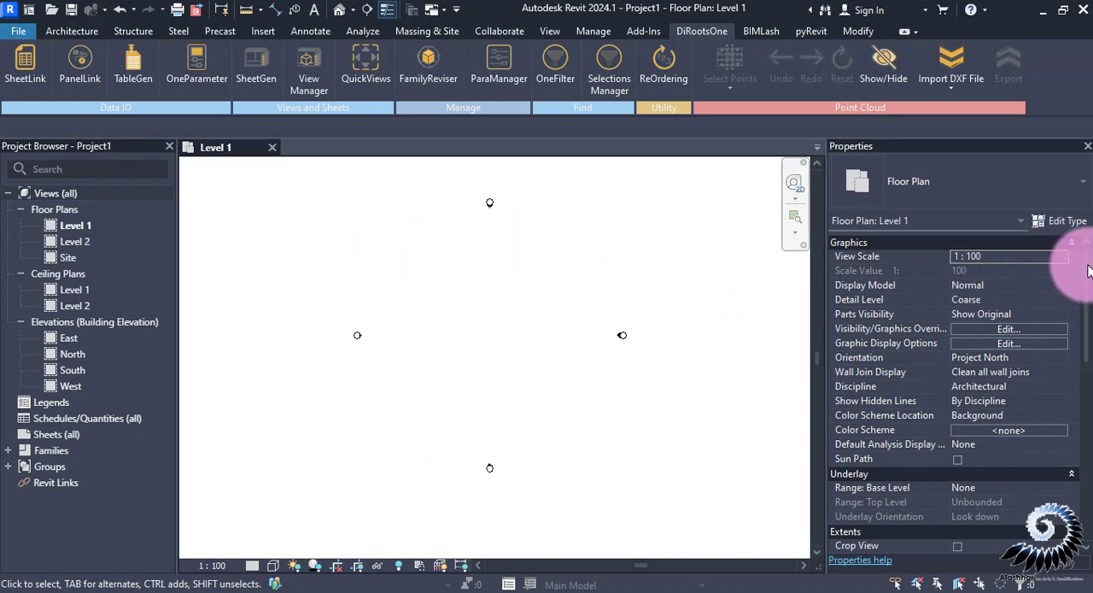
Examine the shared parameters listed in the Level 1 floor plan's properties
drag(1088, 270, 1090, 444)
scroll(1090, 444, up, 3)
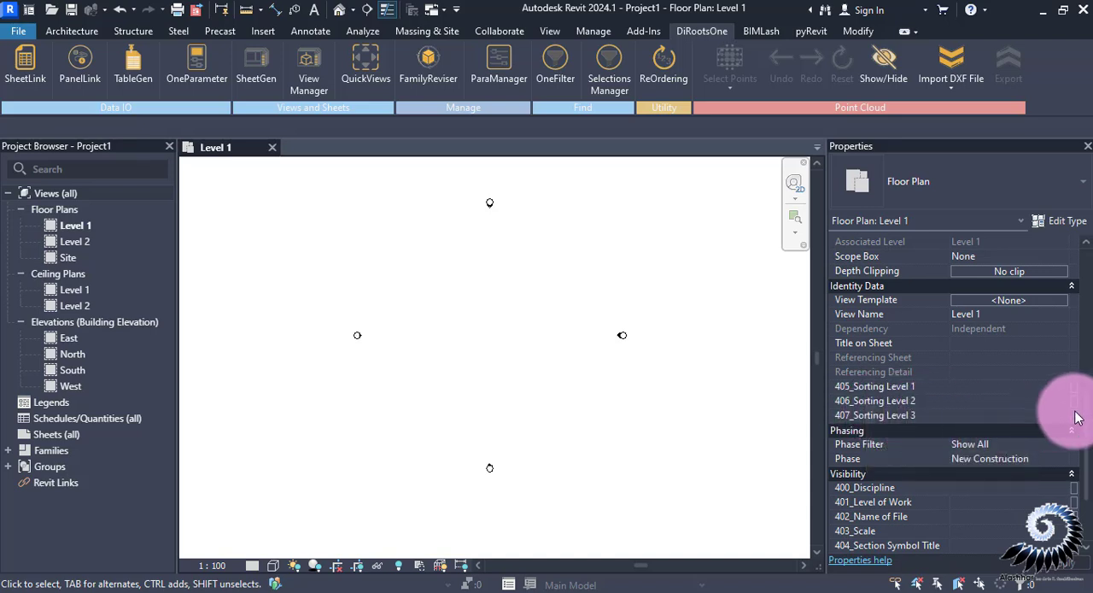
scroll(1089, 427, down, 3)
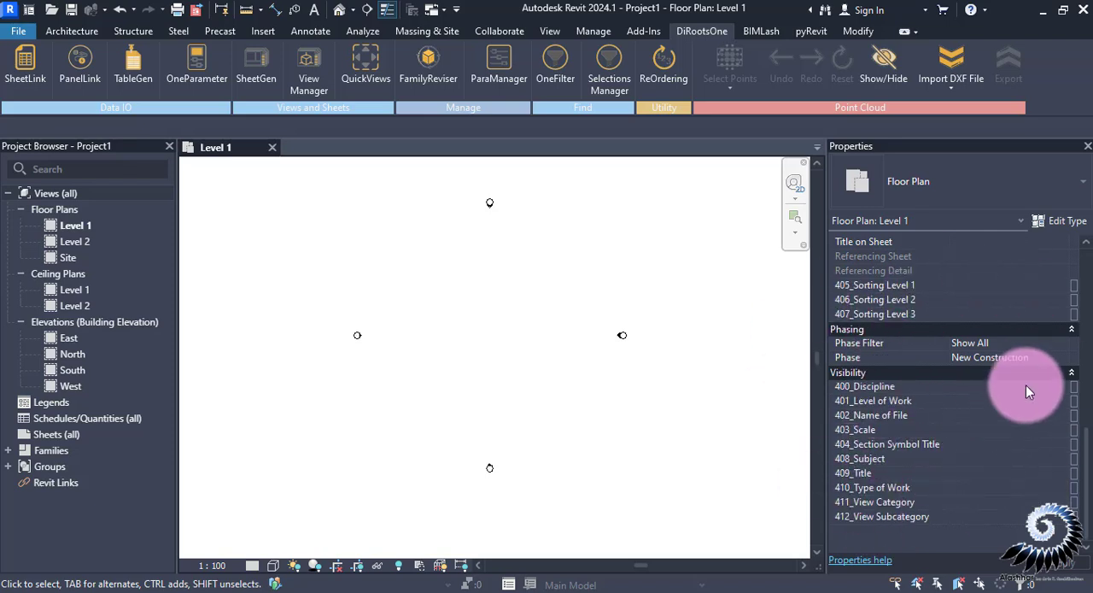
Draw a straight horizontal Generic - 200mm wall about 24 m long in the Level 1 floor plan
click(75, 34)
key(w)
key(a)
click(427, 305)
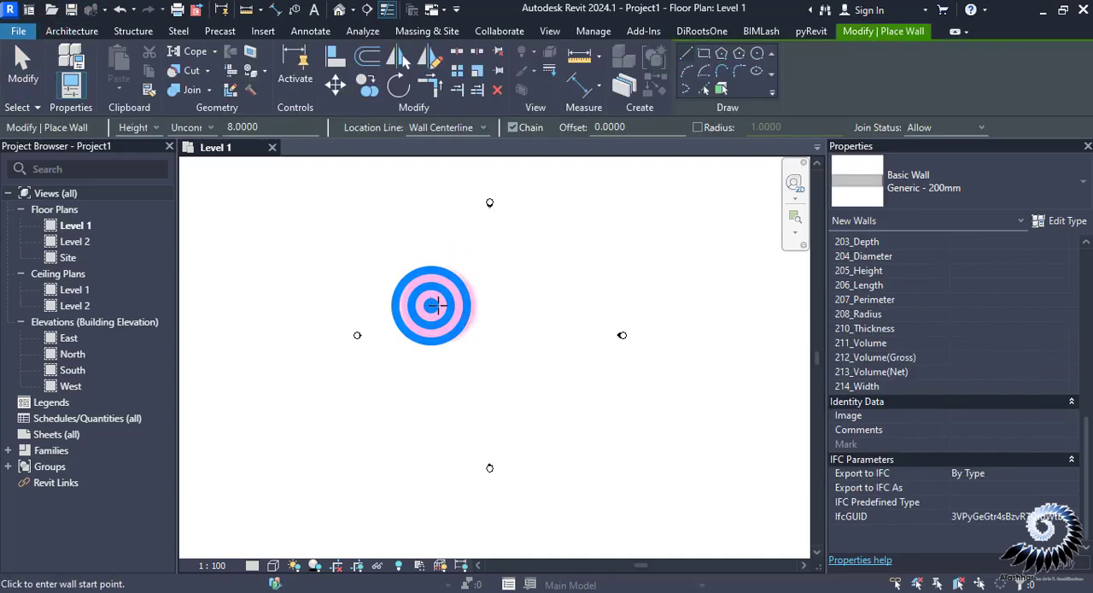
click(558, 305)
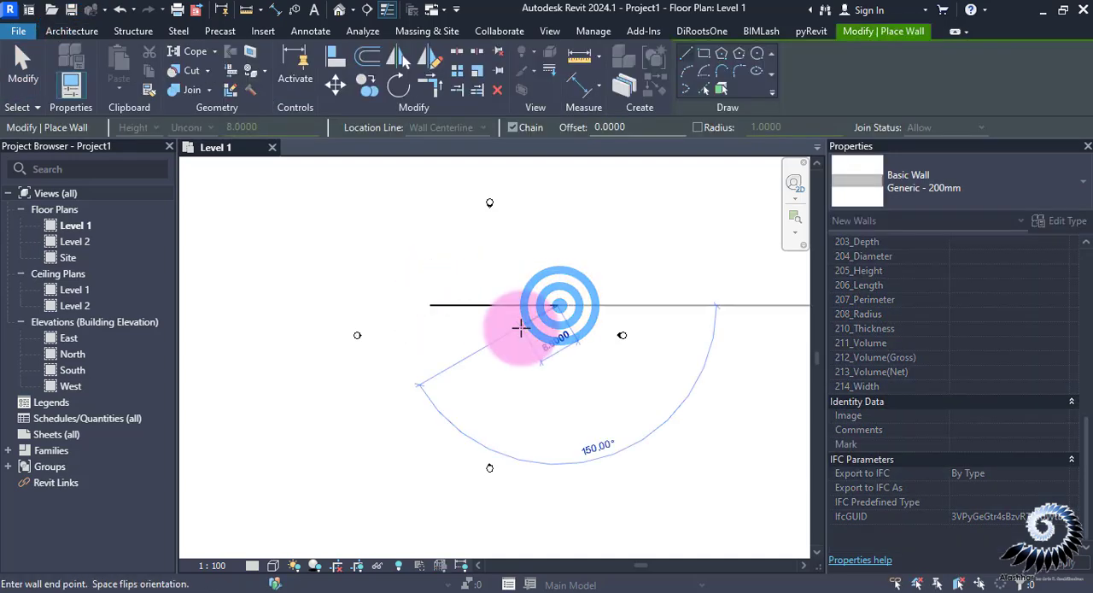
key(Escape)
key(Escape)
Select the new wall and examine the shared parameters among its instance properties
scroll(512, 326, up, 4)
click(515, 284)
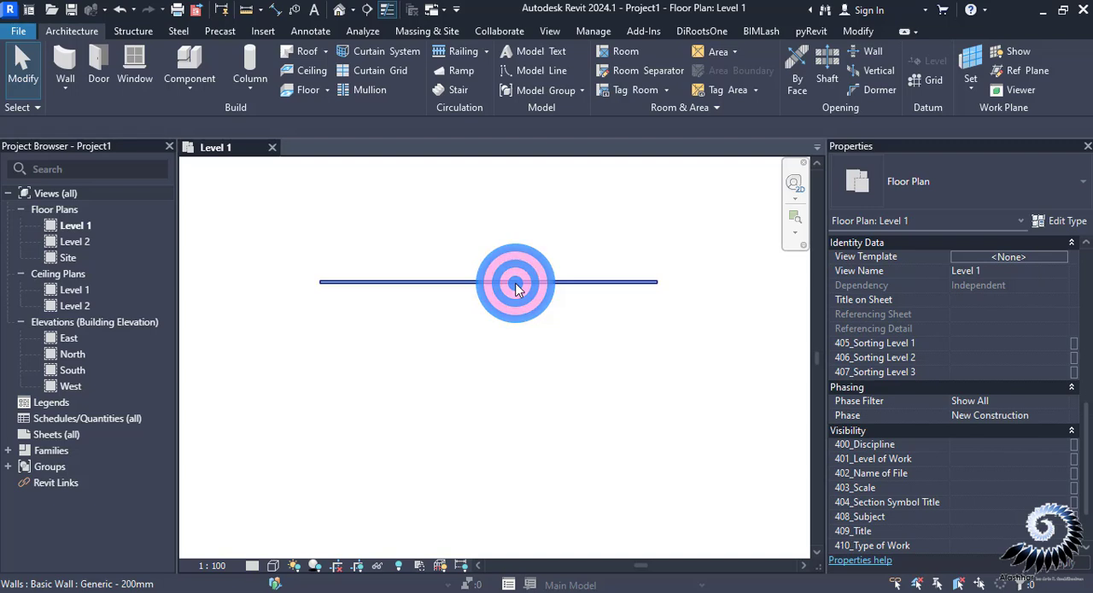
scroll(970, 315, up, 2)
scroll(462, 312, down, 2)
drag(1090, 444, 1066, 283)
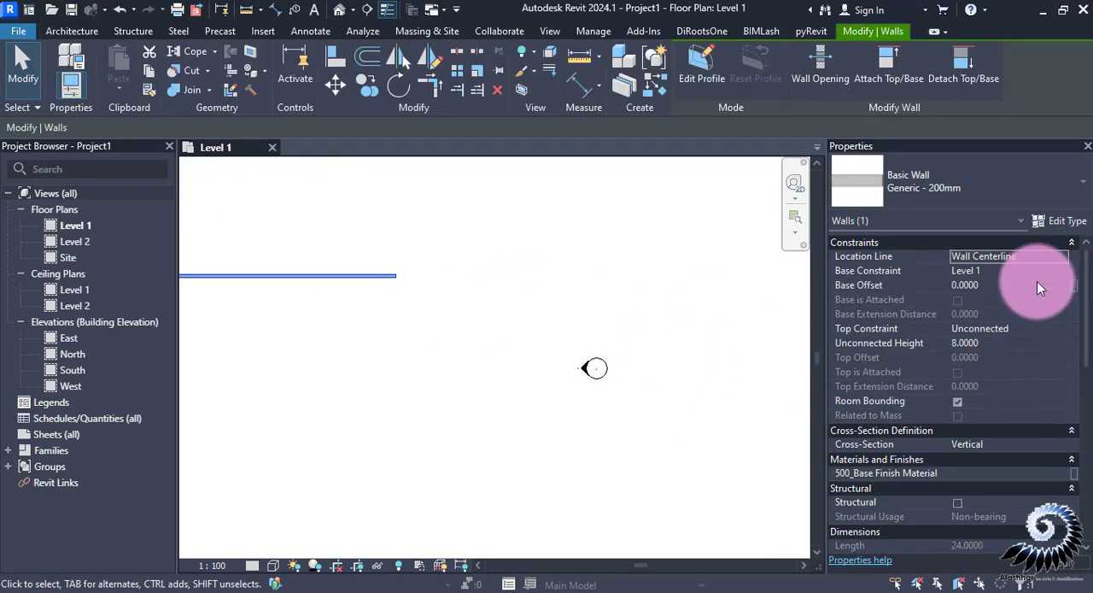
drag(1085, 317, 1013, 370)
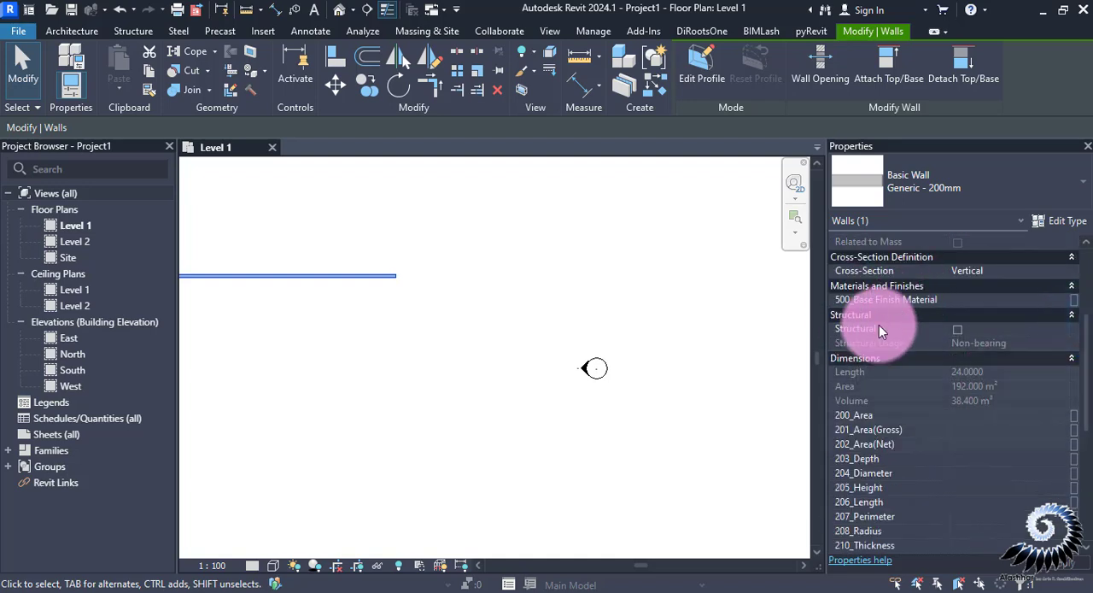
drag(882, 330, 1091, 404)
scroll(919, 353, down, 5)
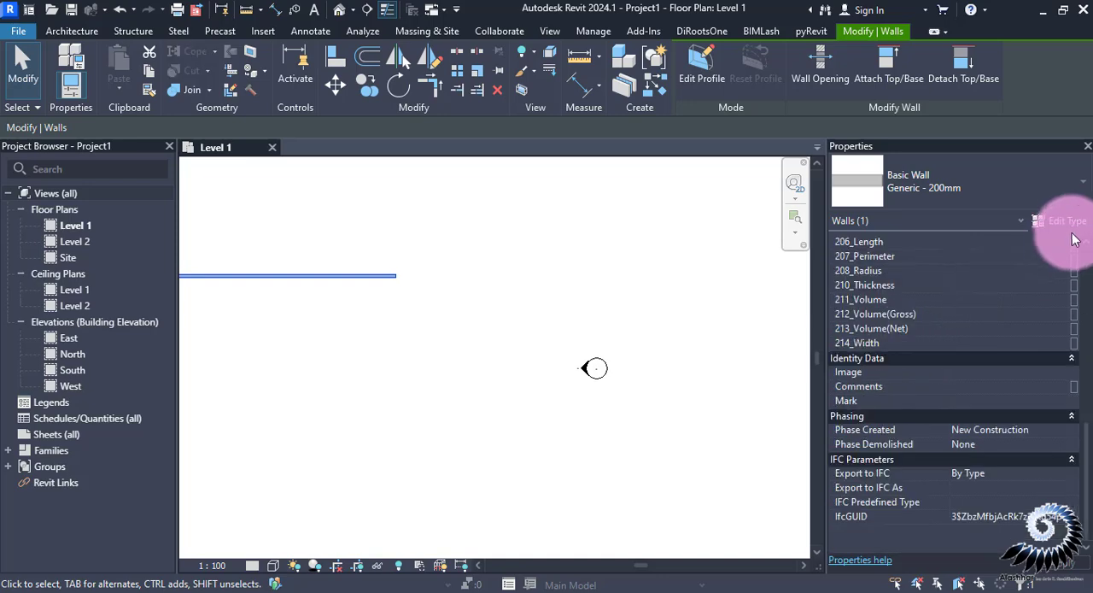
Examine the shared parameters in the wall's type properties, leave them unchanged and deselect the wall
click(1068, 220)
drag(703, 218, 705, 265)
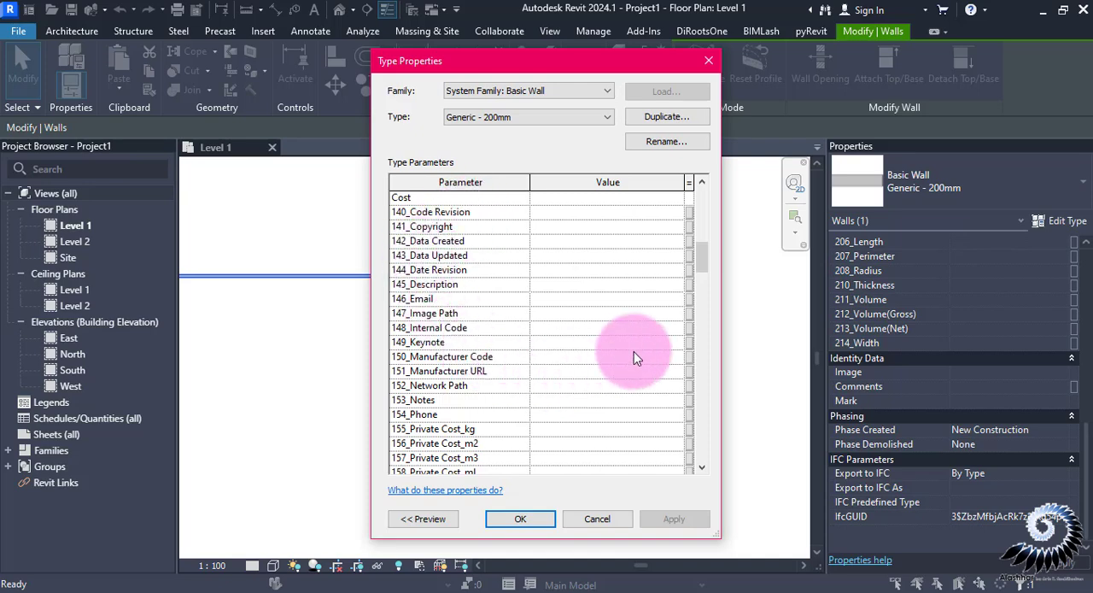
drag(701, 270, 691, 415)
click(587, 512)
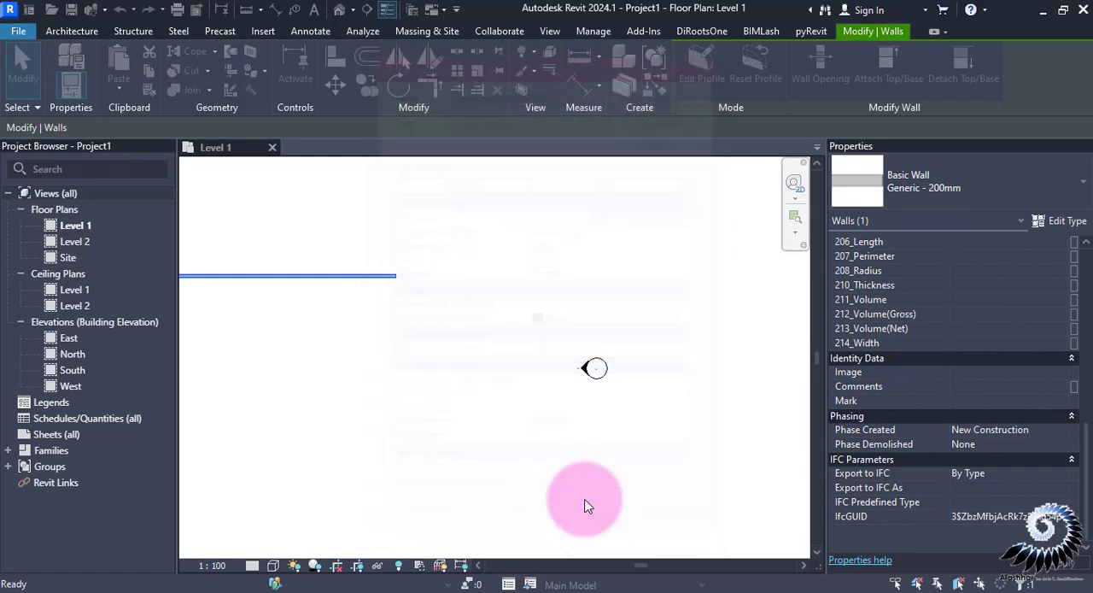
click(531, 412)
click(449, 329)
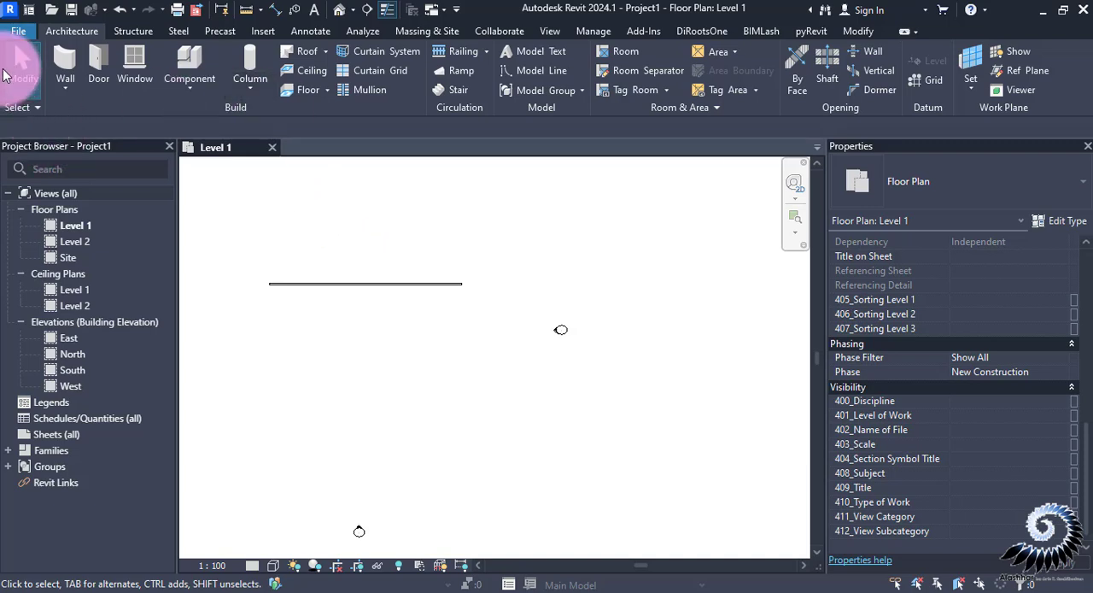
click(26, 34)
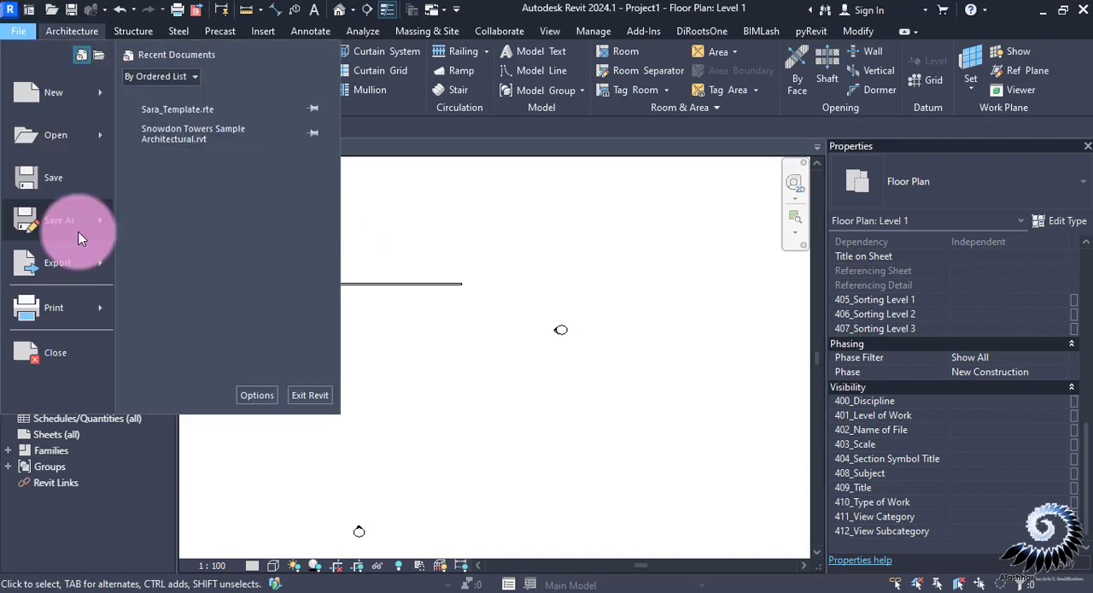
mouse_move(78, 233)
click(220, 259)
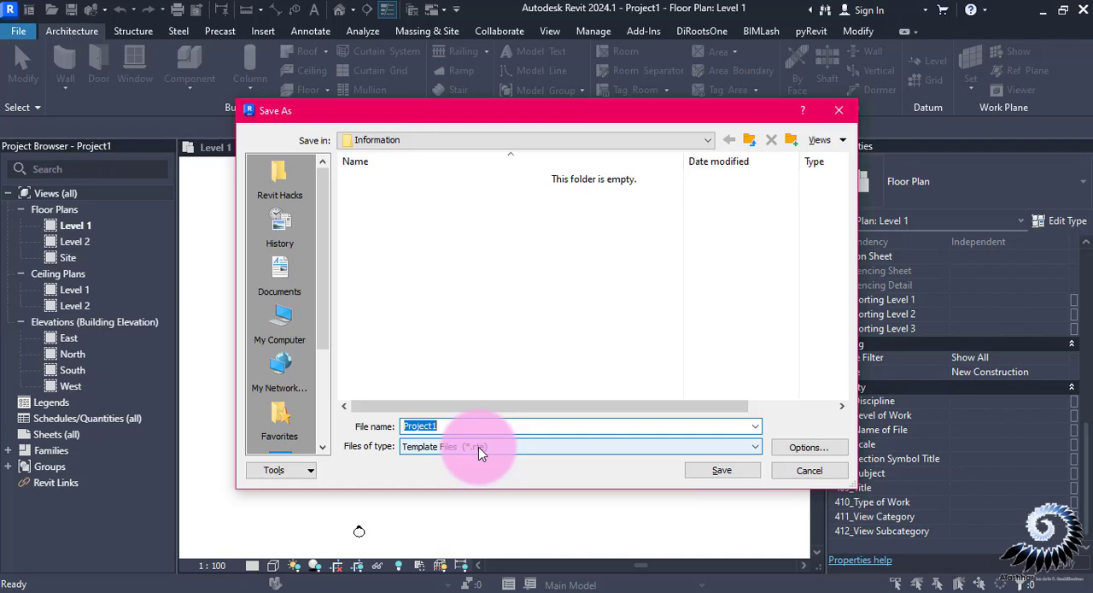
click(786, 474)
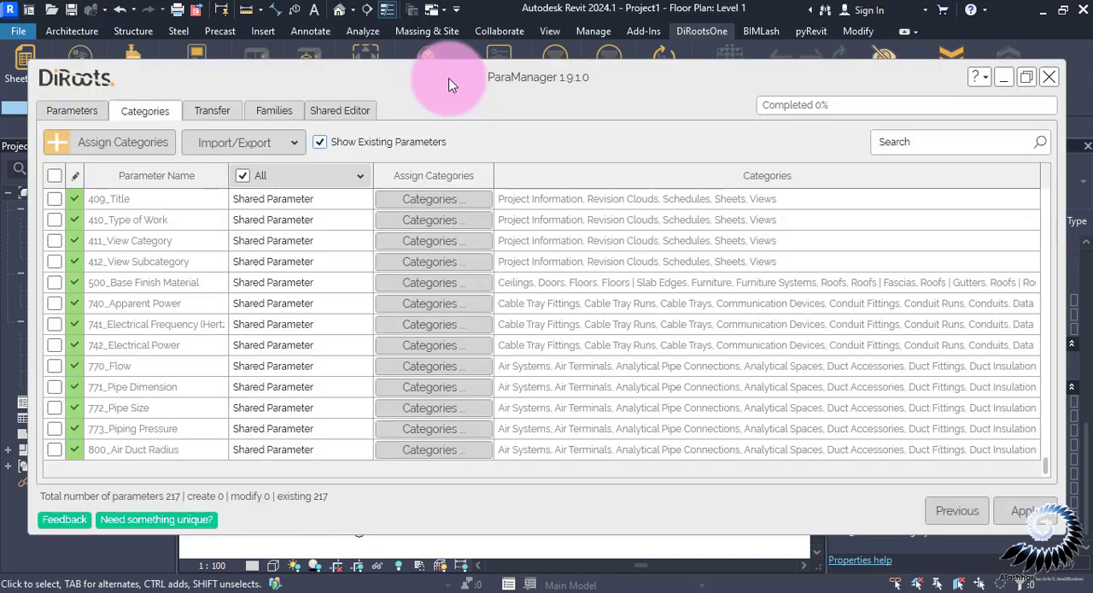
Open ParaManager, select all its parameters and export them to Excel, with the file set to open after export
drag(449, 77, 434, 59)
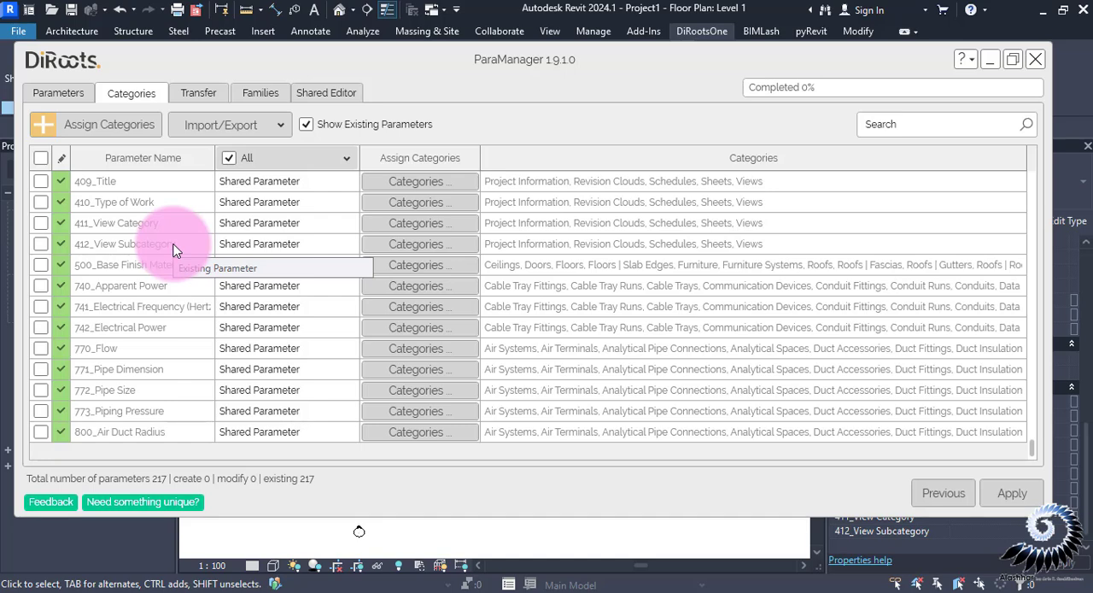
click(40, 158)
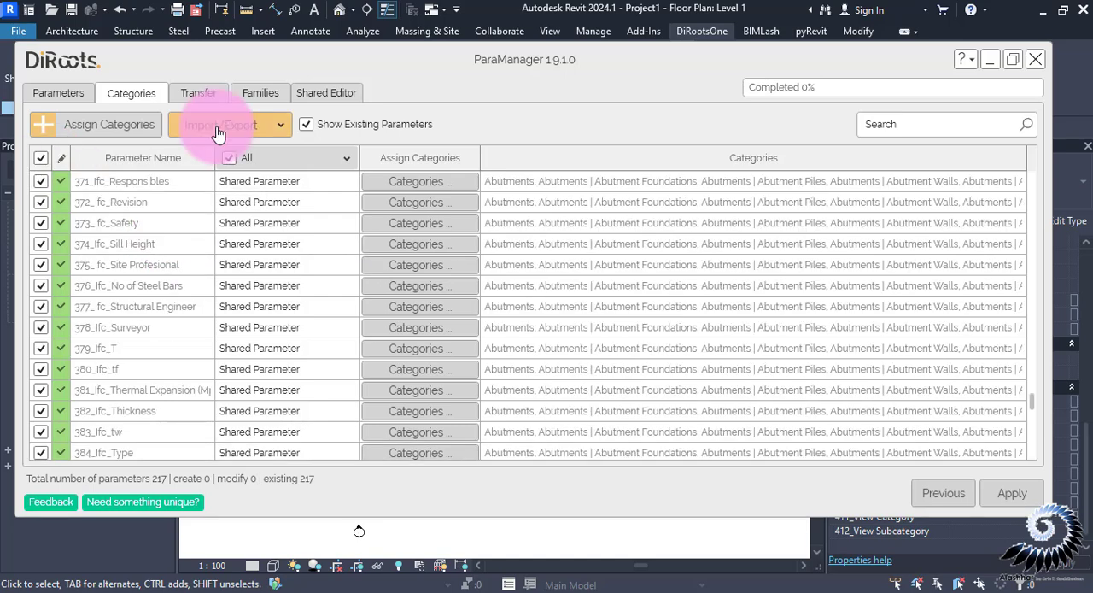
click(219, 130)
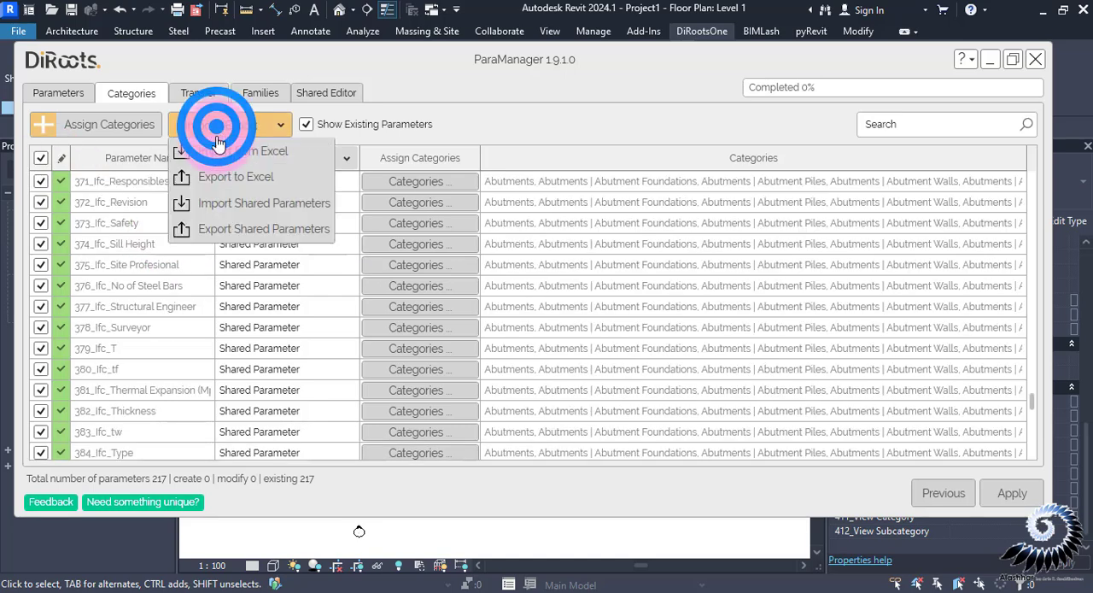
click(217, 183)
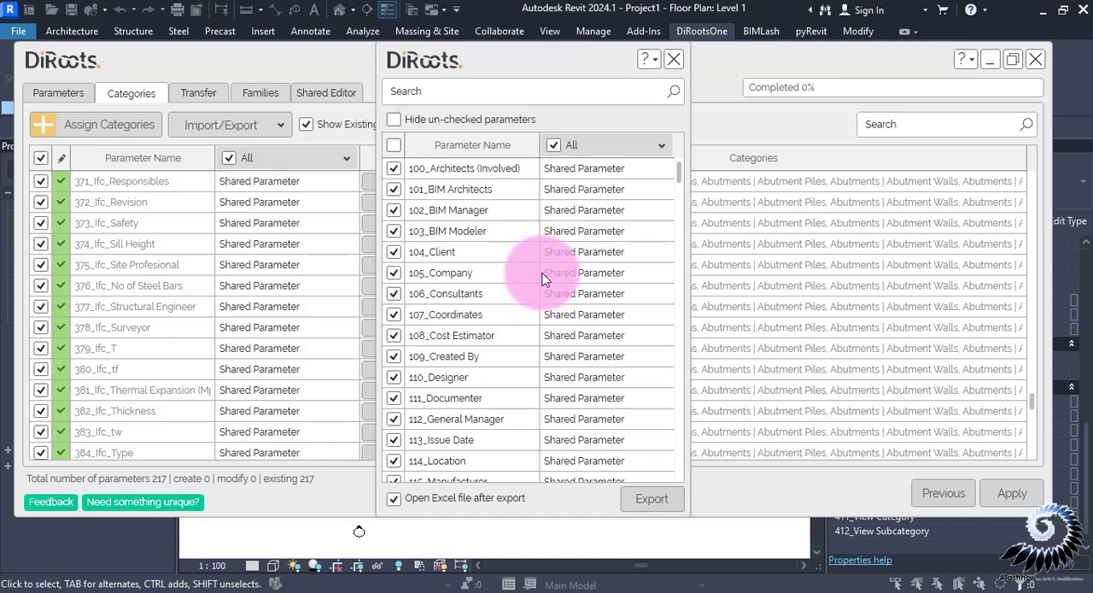
scroll(543, 278, down, 1)
scroll(542, 277, down, 4)
click(395, 510)
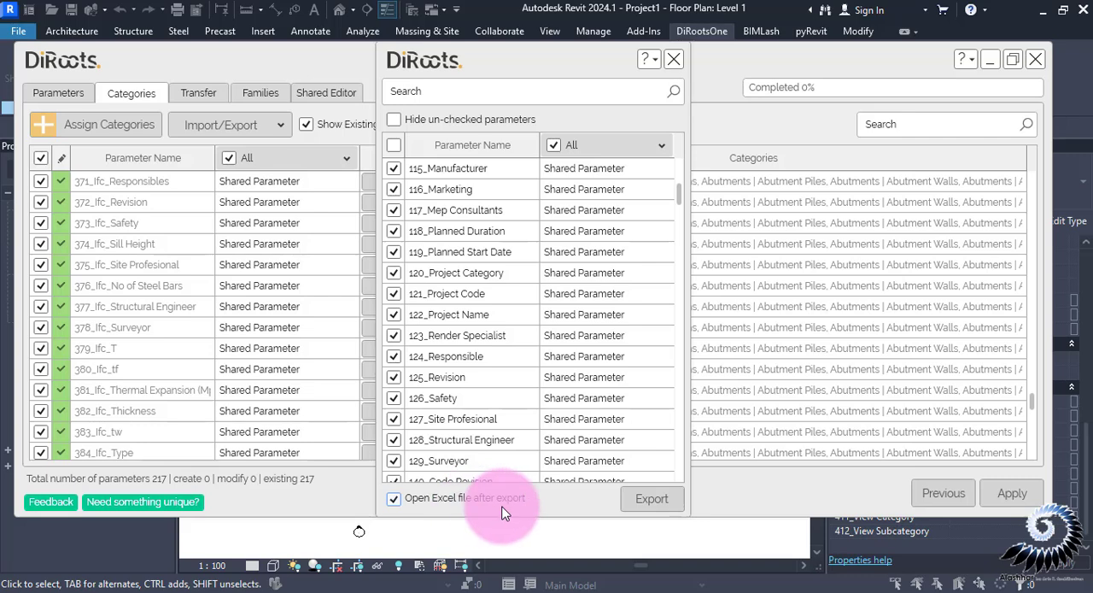
click(652, 498)
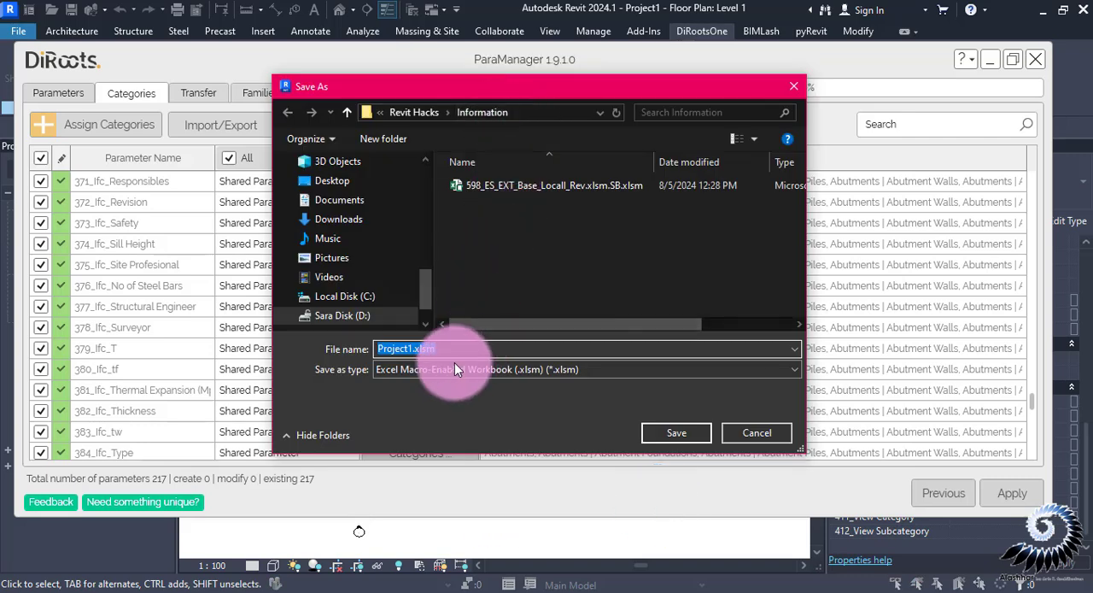
Save the Excel export as the macro-enabled workbook "Company_Official Shared Parameters" in the Information folder
text(Company)
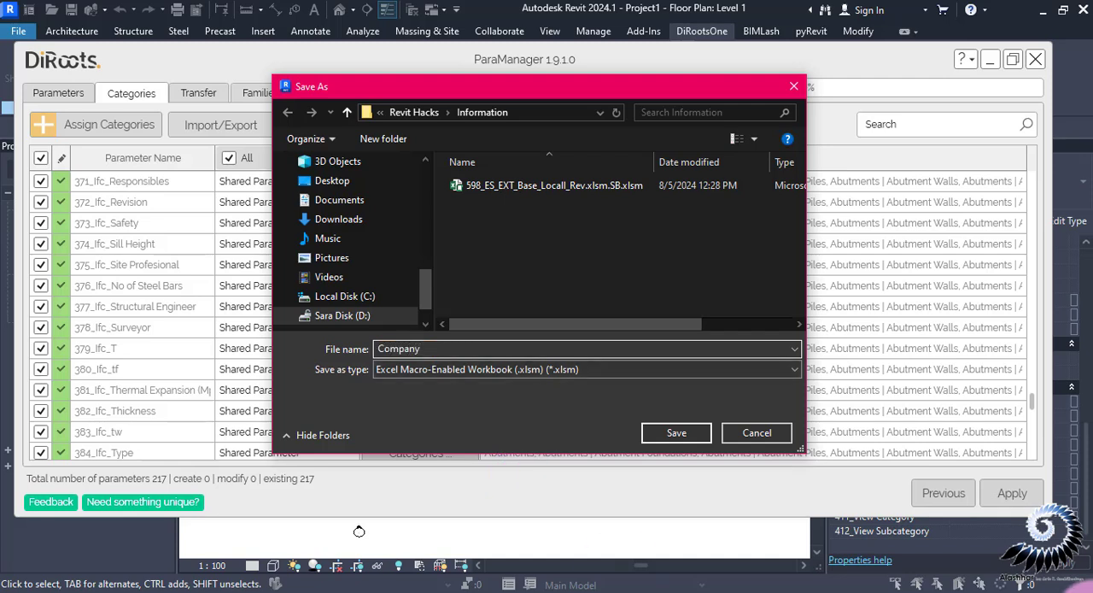
text(_Official Shared Parameters)
click(669, 434)
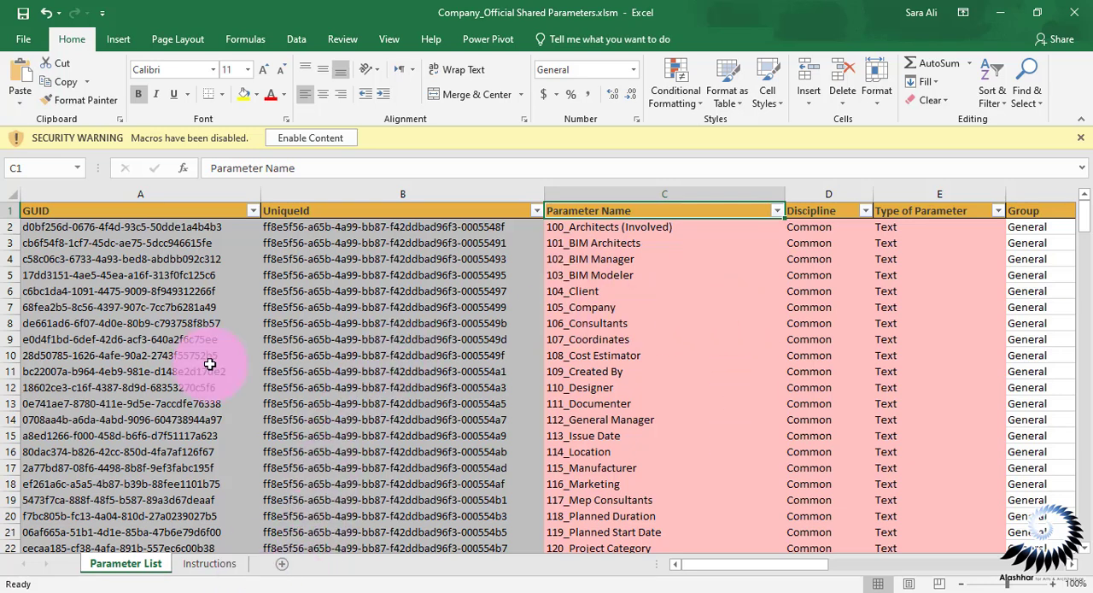
Enable the exported workbook's content and look through the rows and columns of its Parameter List sheet
click(311, 138)
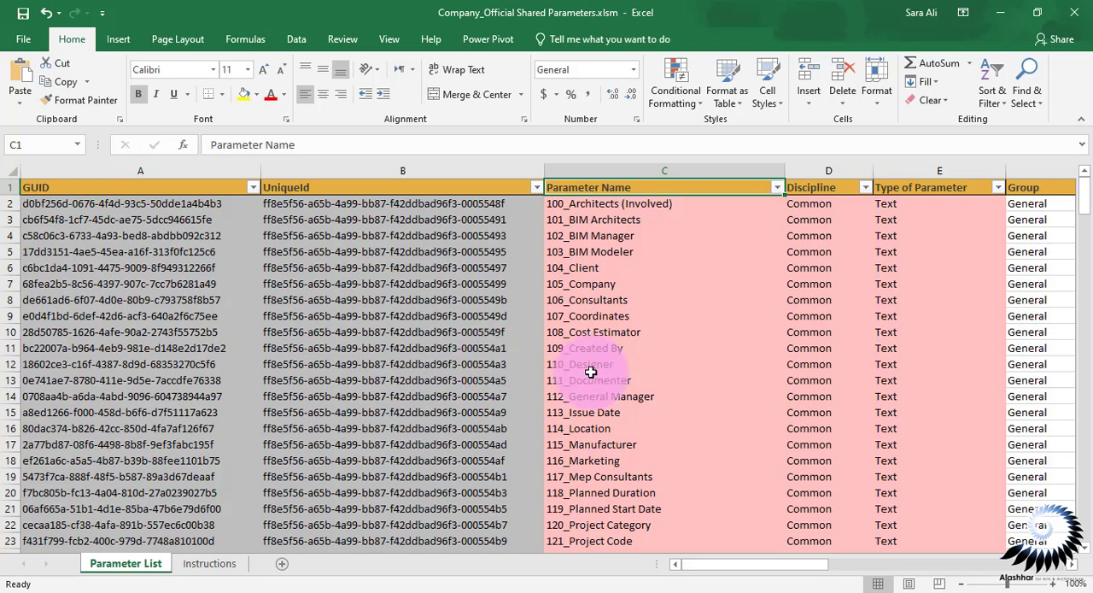
drag(1083, 203, 1074, 462)
drag(778, 563, 944, 565)
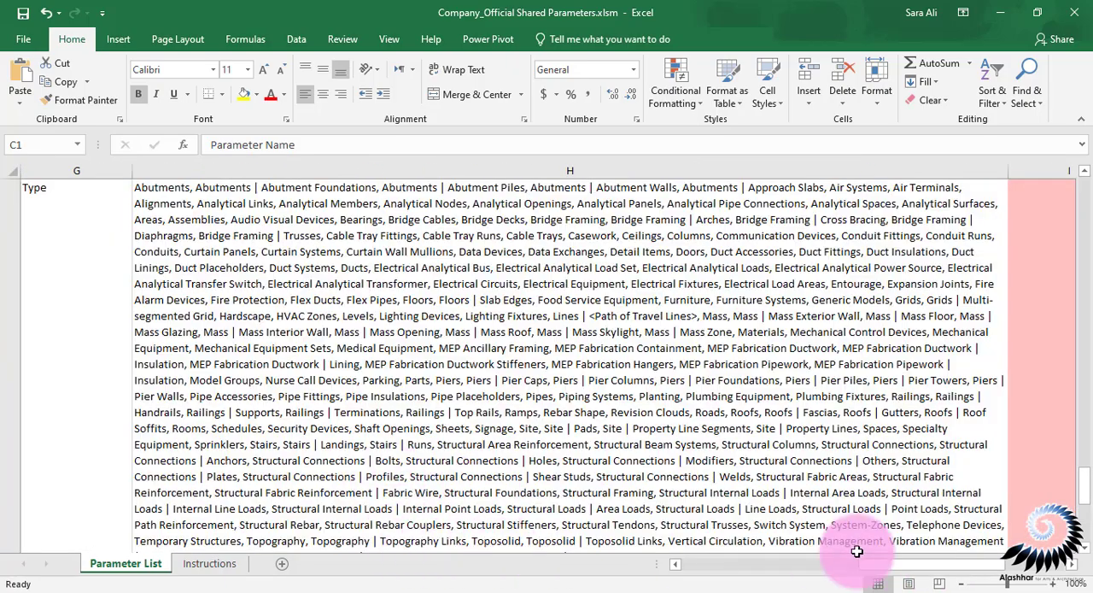
drag(876, 564, 529, 430)
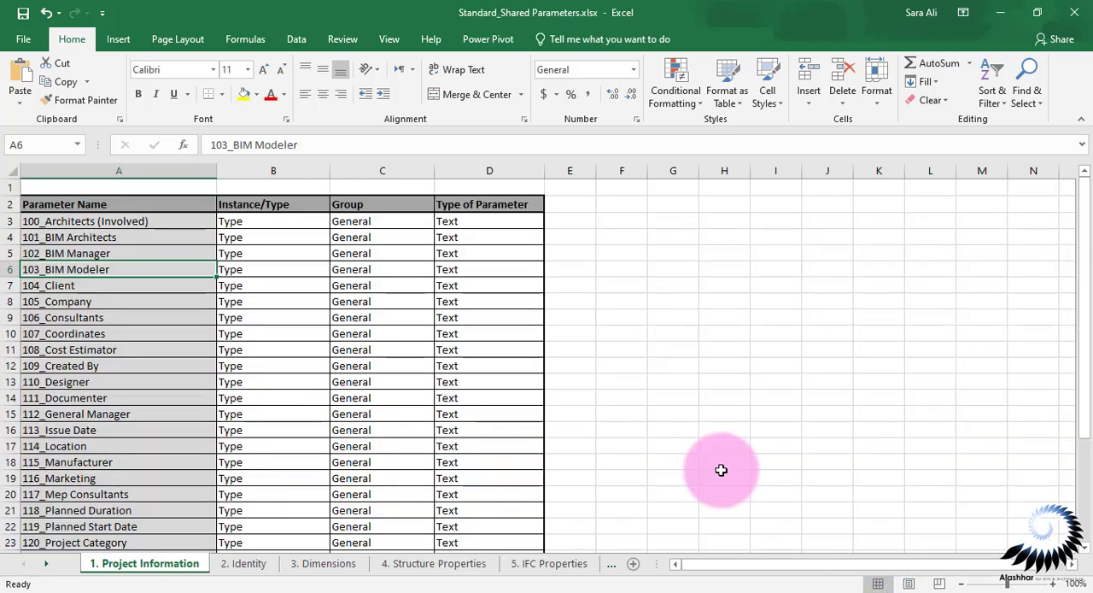
Switch back to Revit and export all the selected parameters as a shared parameter text file named "Official Shared Parameters"
click(826, 591)
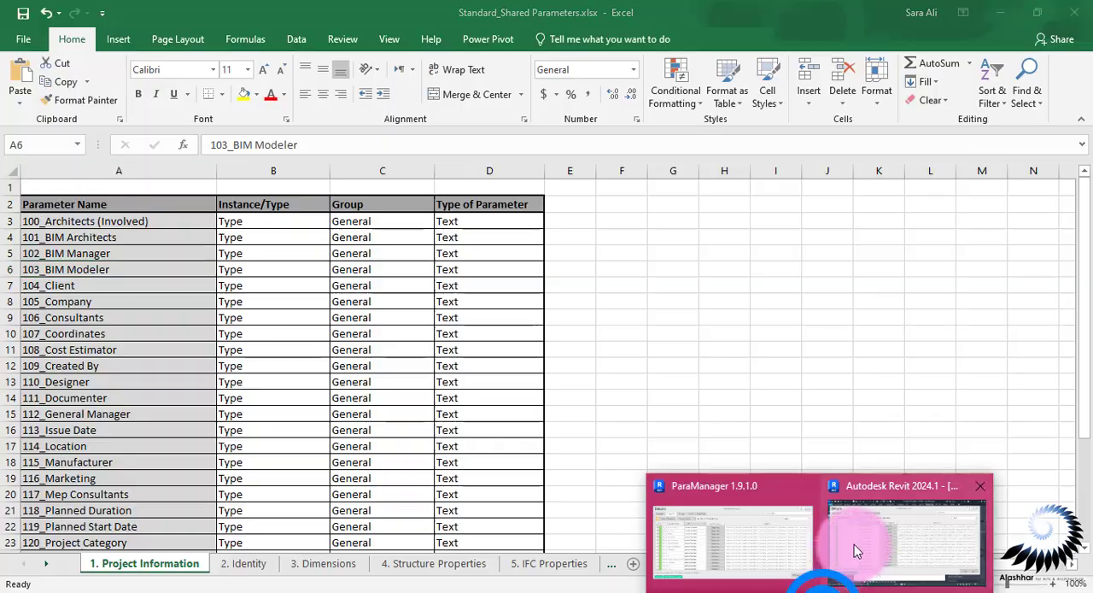
click(855, 544)
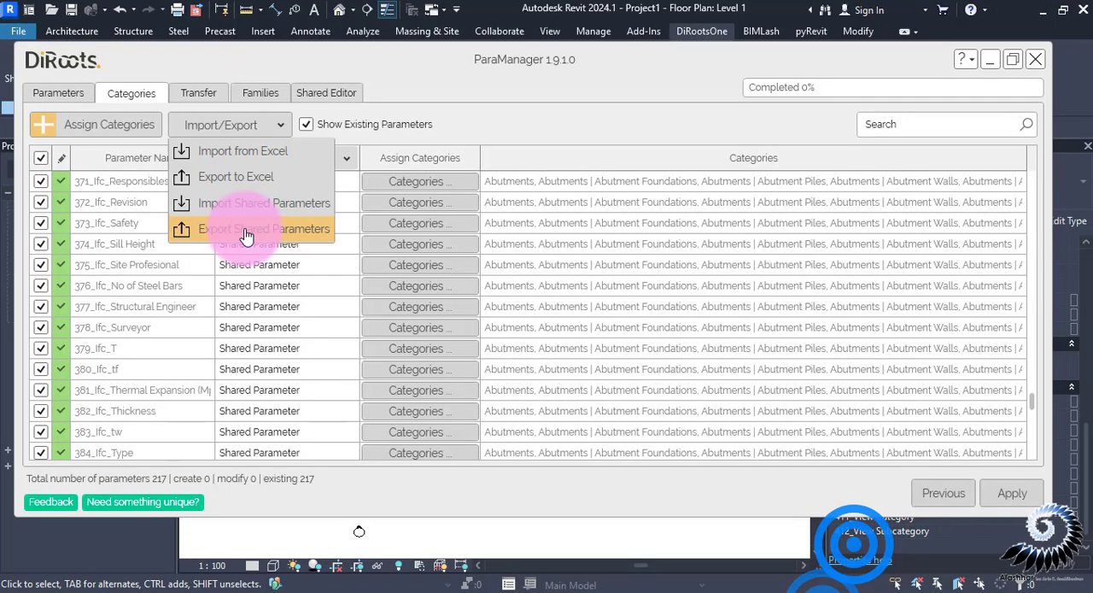
click(244, 229)
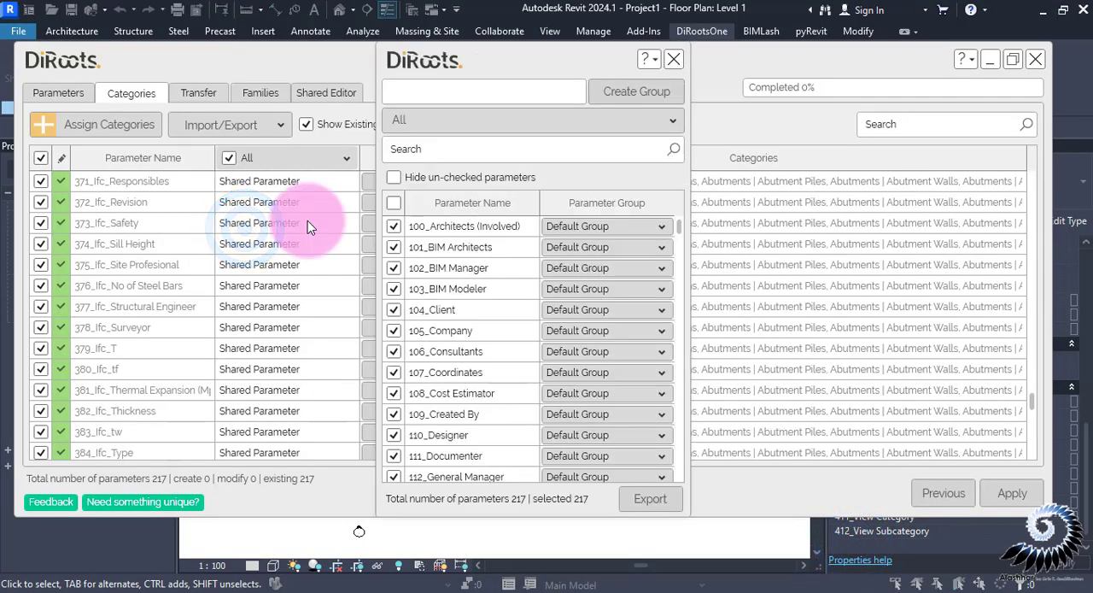
click(632, 507)
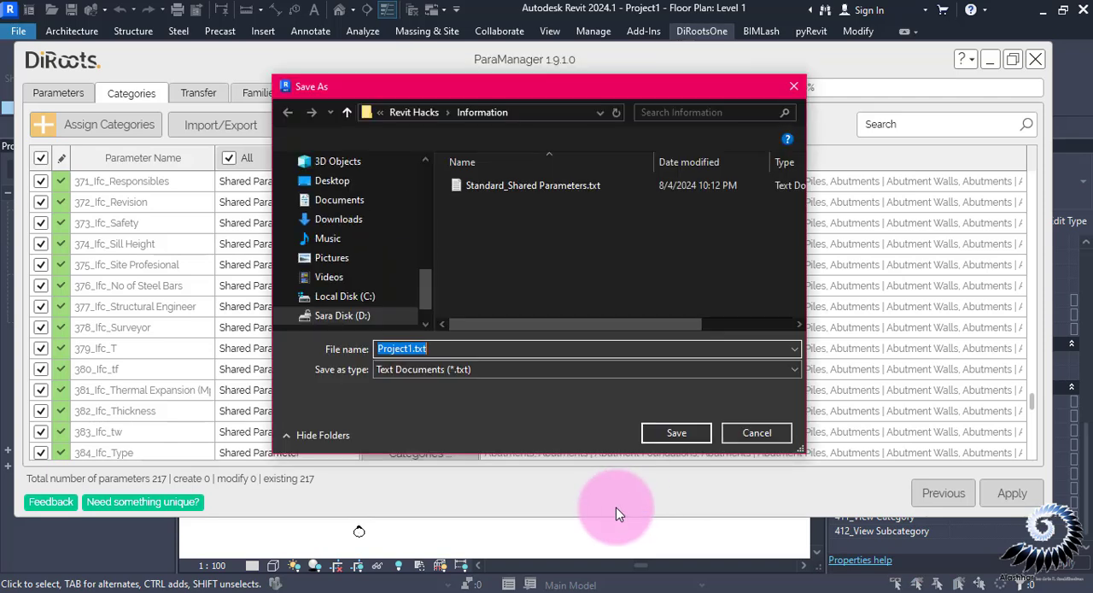
text(Offici)
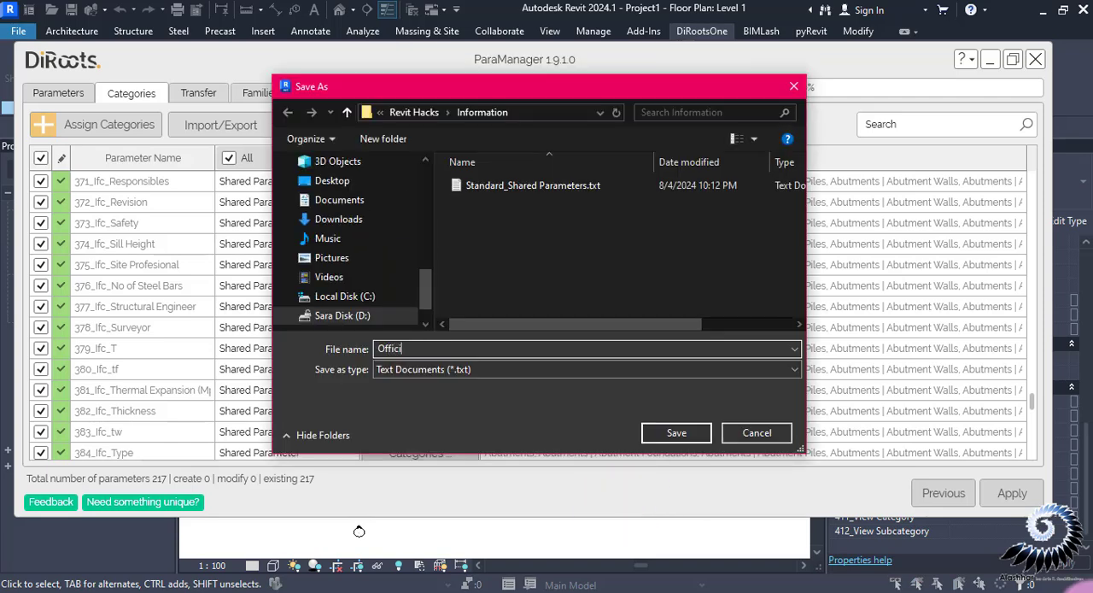
text(al Shared Parameters)
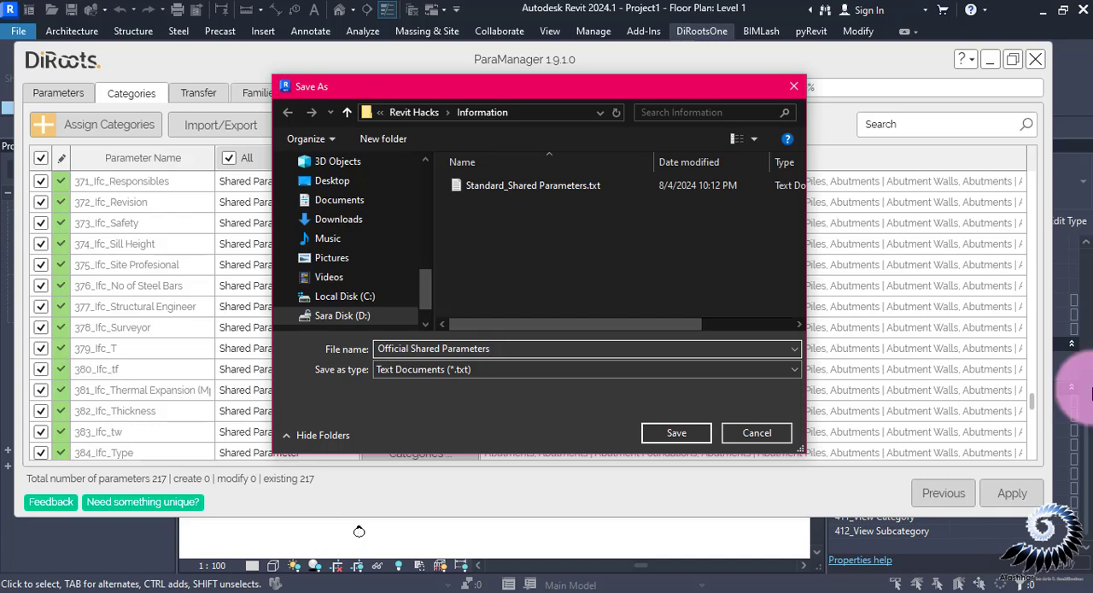
click(671, 435)
click(668, 435)
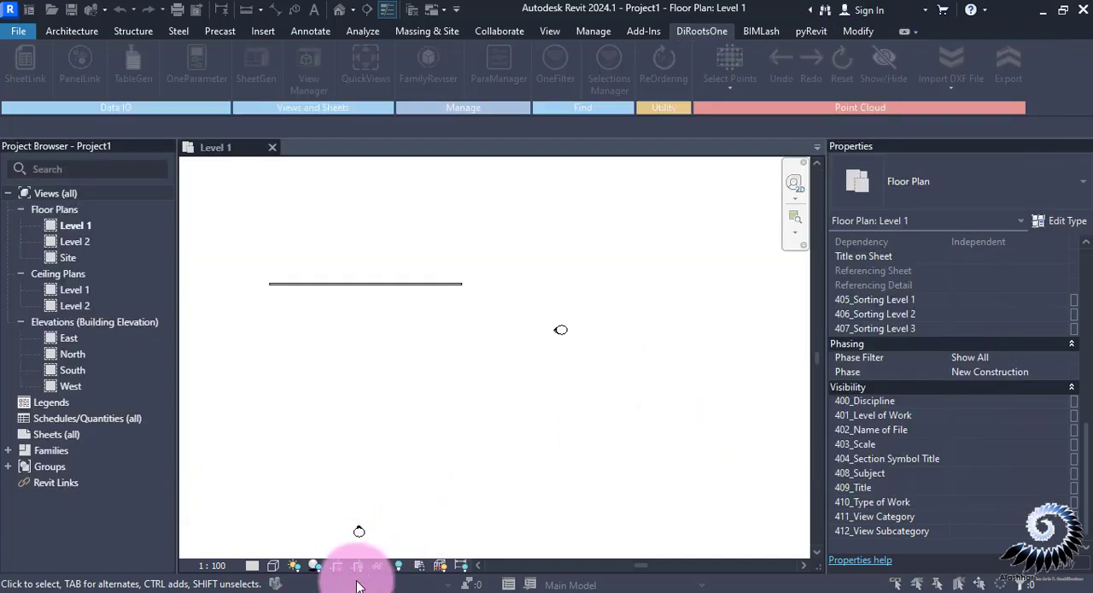
Switch to File Explorer, open Official Shared Parameters.txt from the Information folder to check its contents, and close it
mouse_move(335, 591)
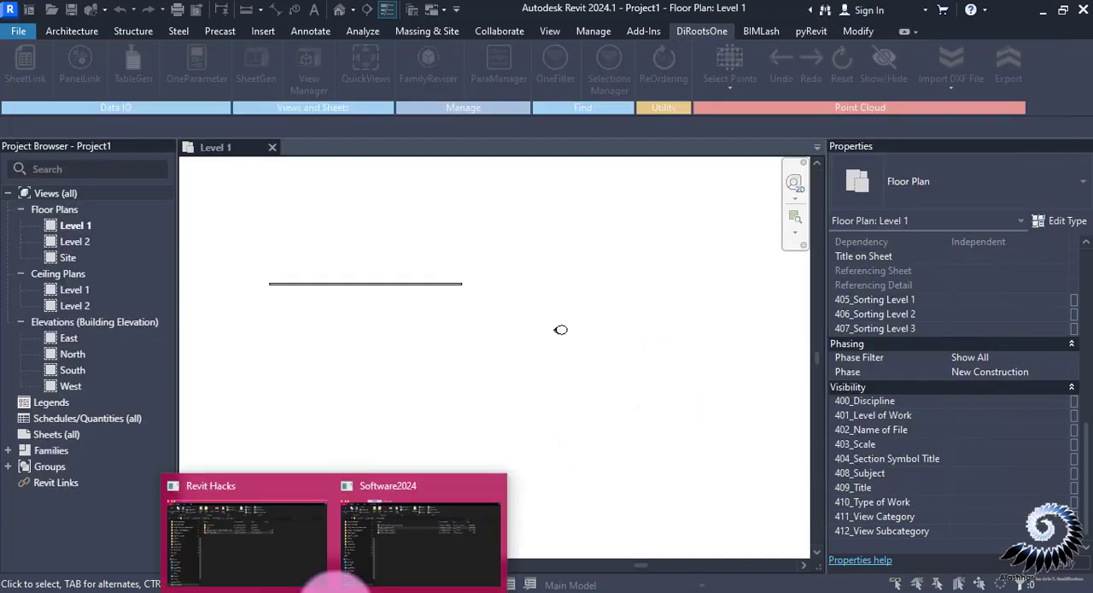
click(273, 566)
click(293, 227)
double_click(293, 227)
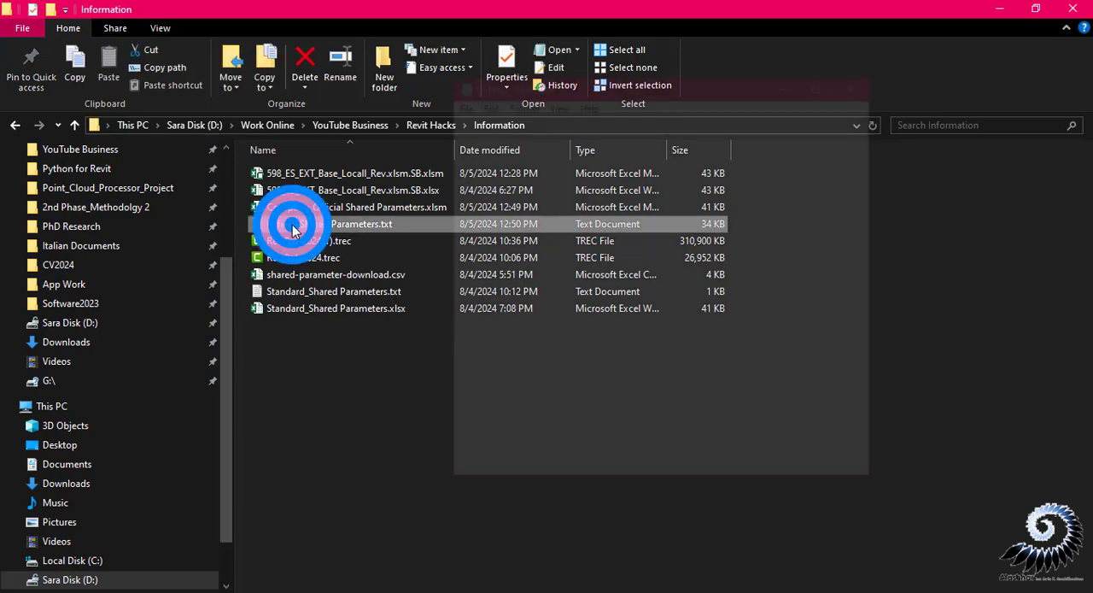
click(826, 86)
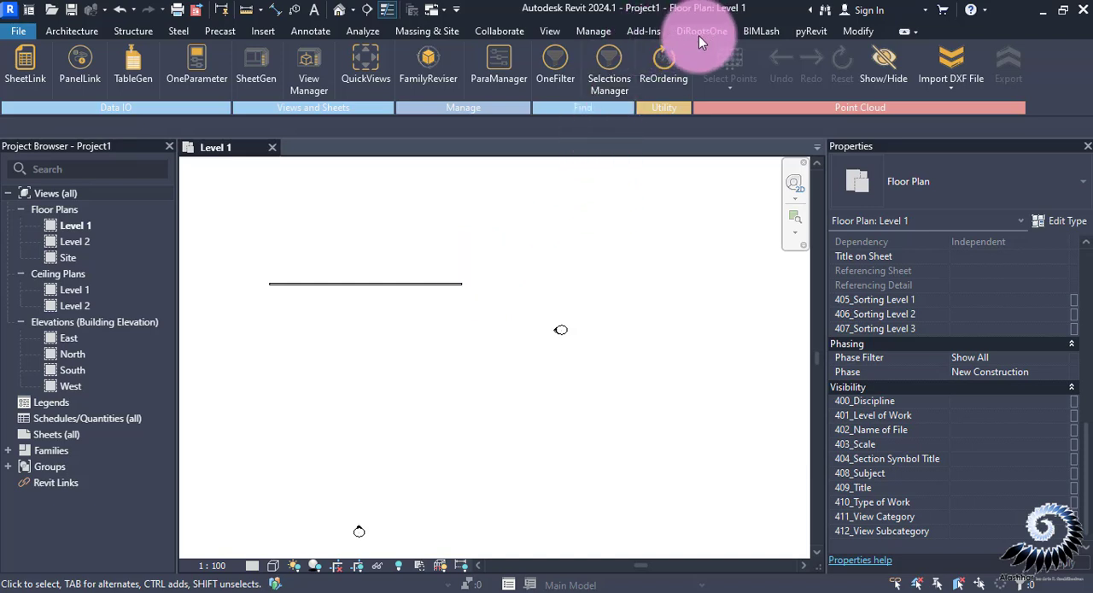
Create a new Revit project from the preselected template file
click(18, 31)
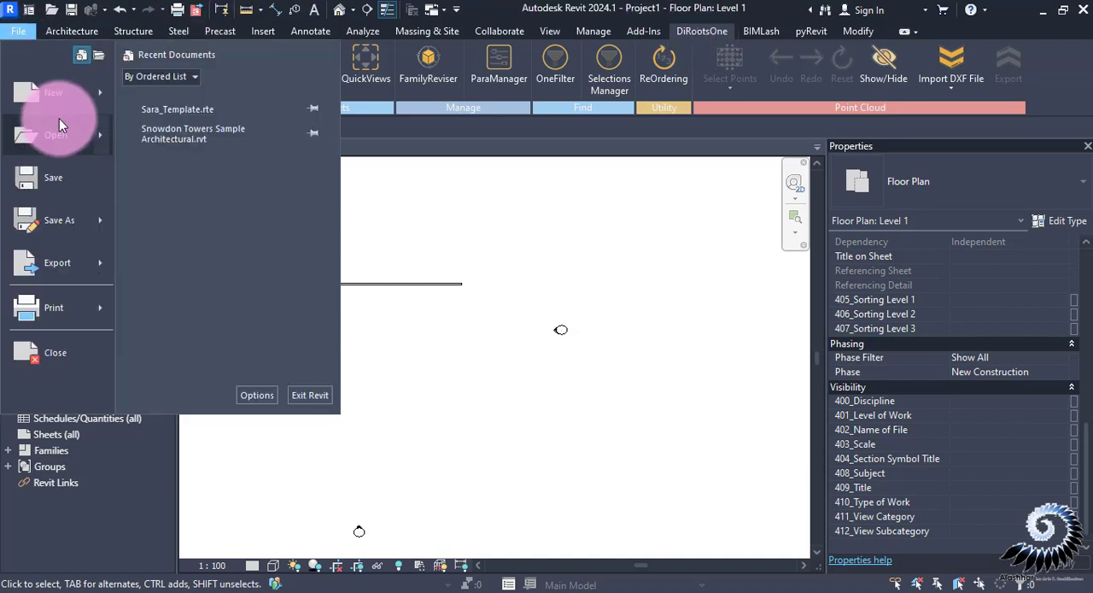
click(53, 95)
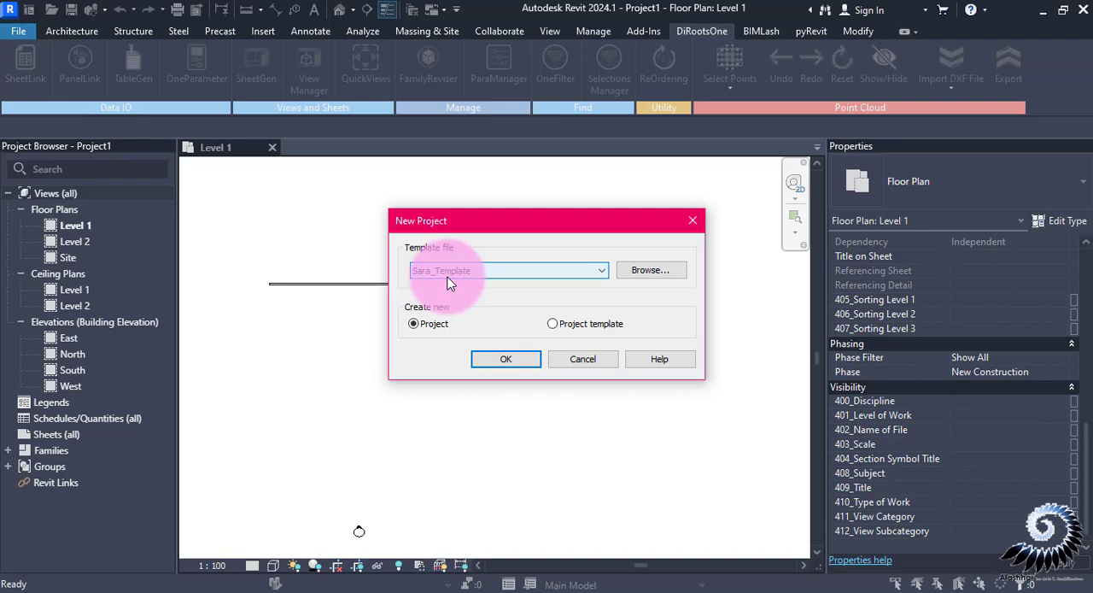
click(506, 365)
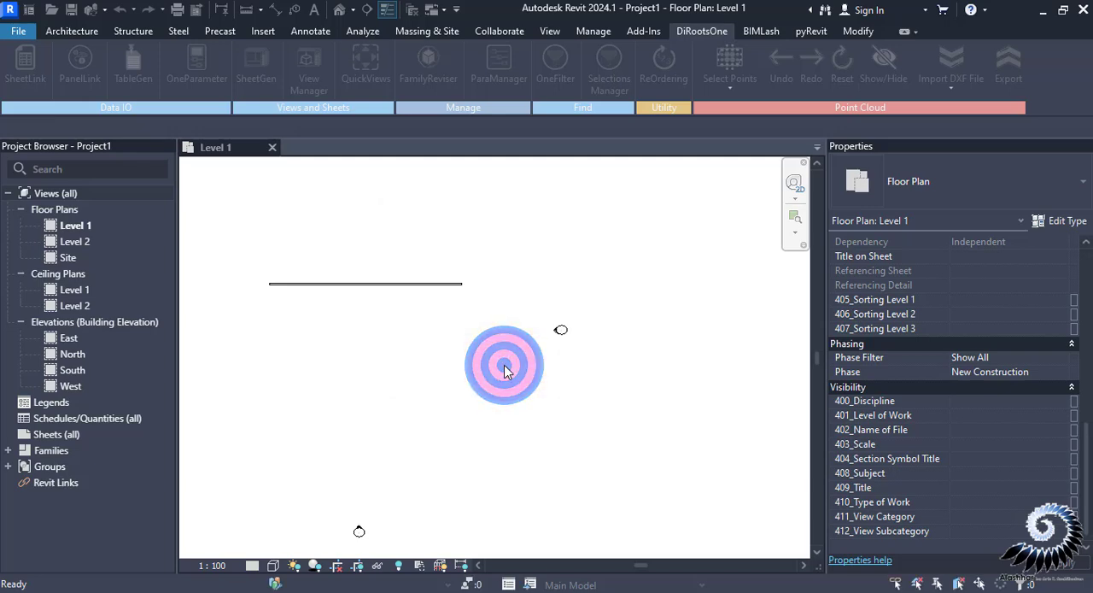
mouse_move(1087, 331)
mouse_down()
mouse_move(1089, 497)
mouse_move(1073, 318)
mouse_up()
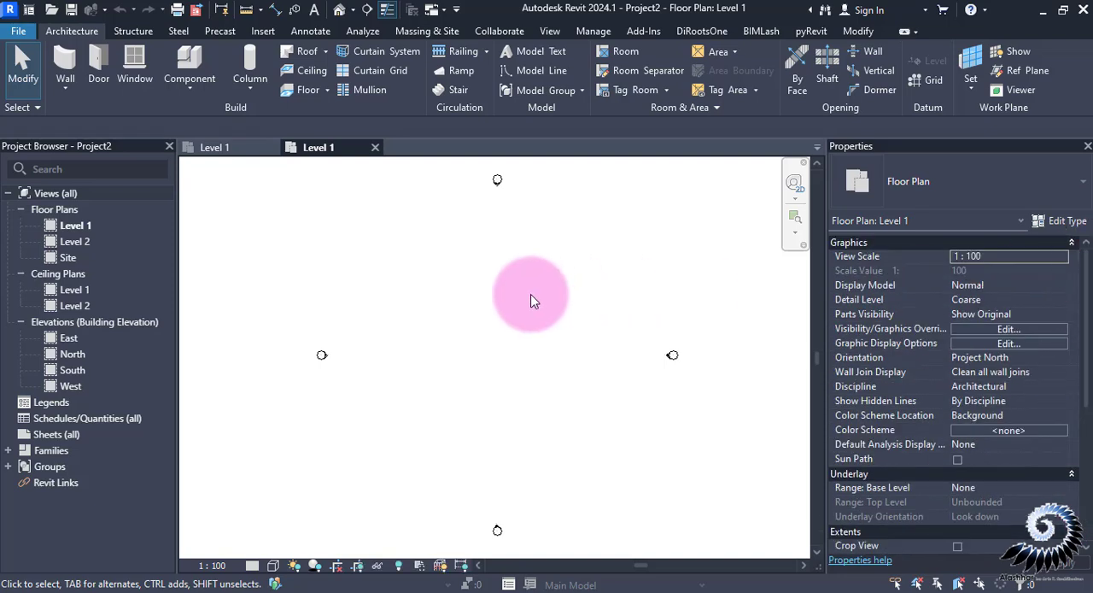
Open ParaManager in the new project and import all parameters from the Excel file Company_Official Shared Parameters.xlsm
click(700, 31)
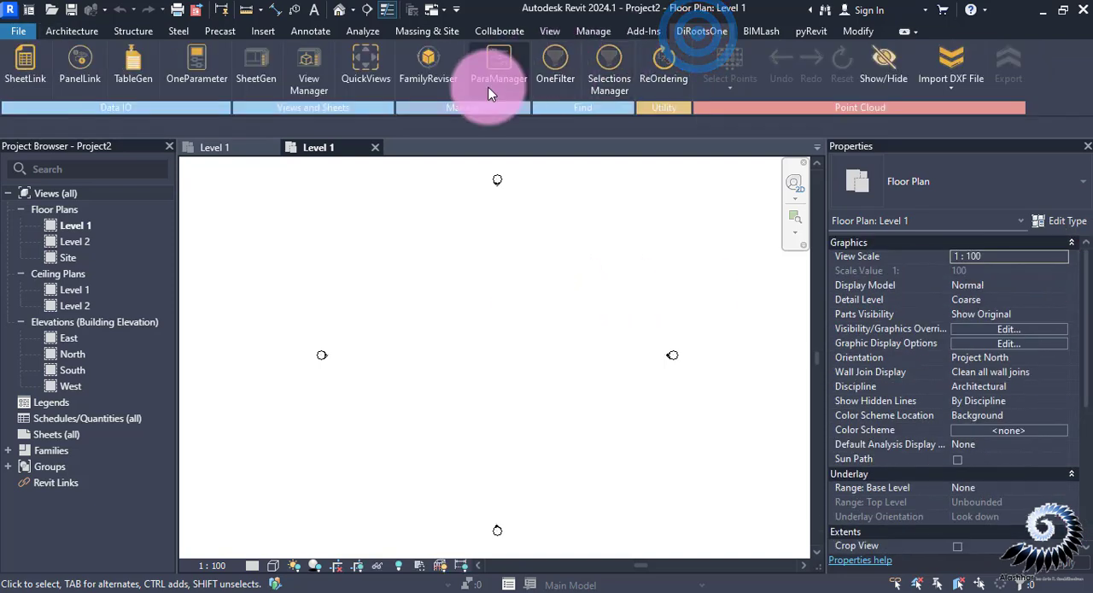
click(491, 86)
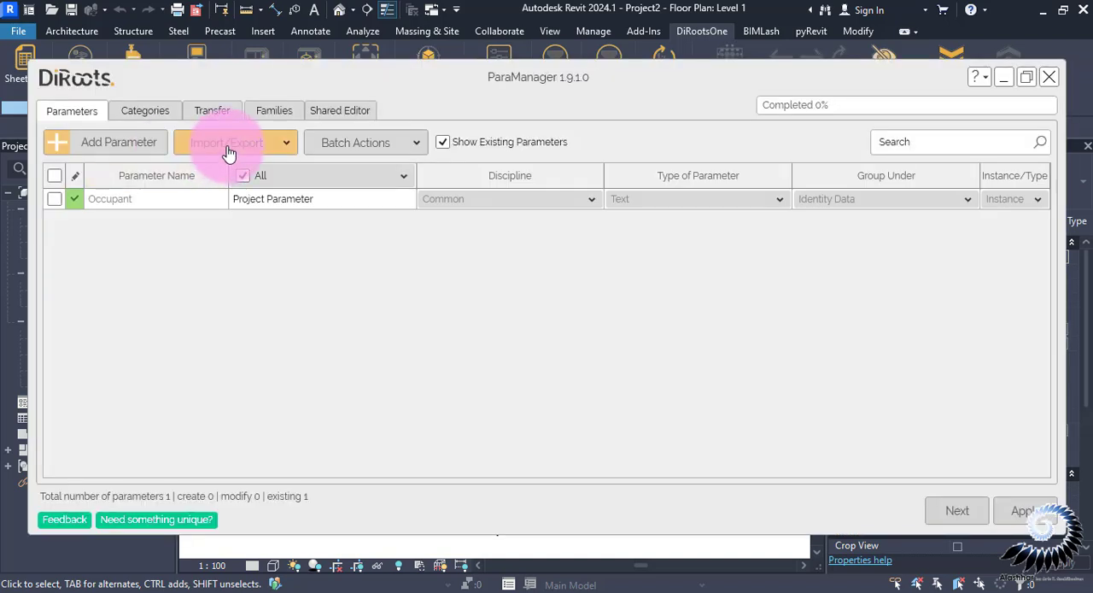
click(229, 150)
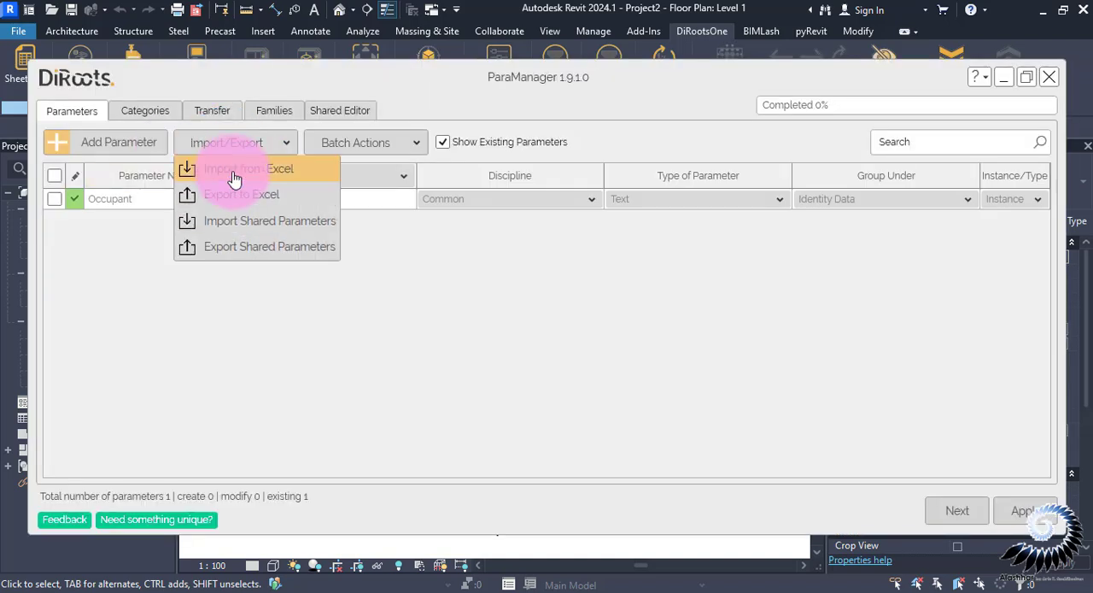
click(235, 171)
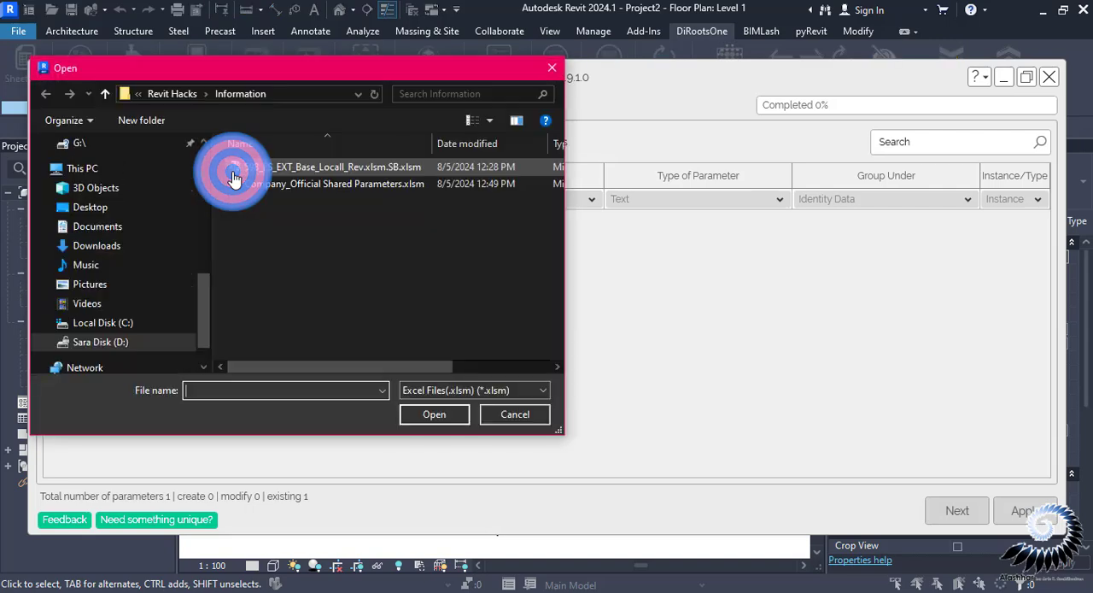
click(353, 187)
click(431, 415)
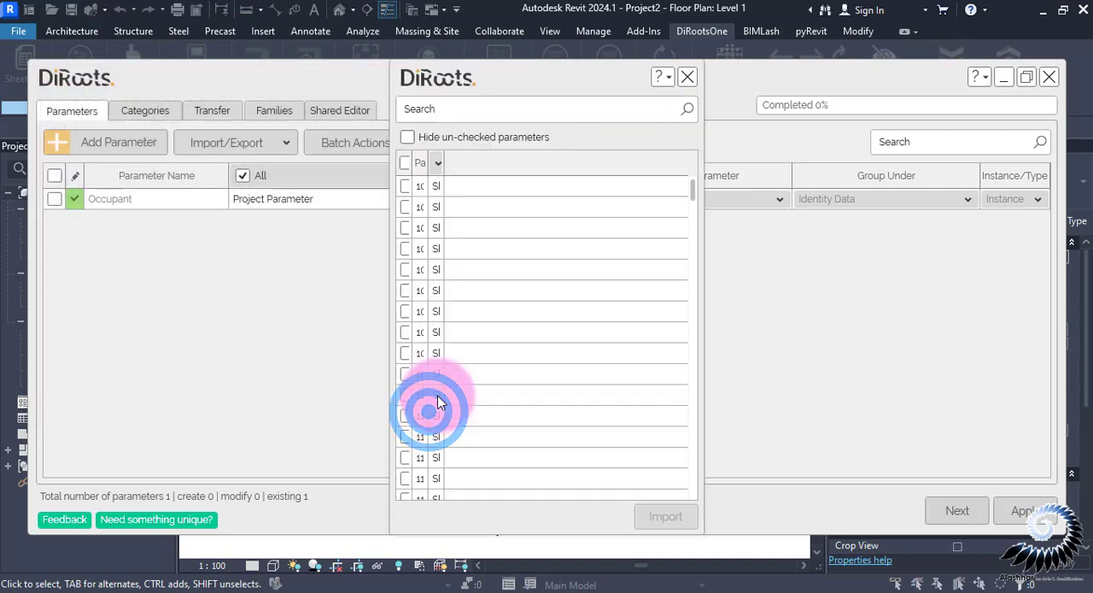
click(408, 162)
click(665, 515)
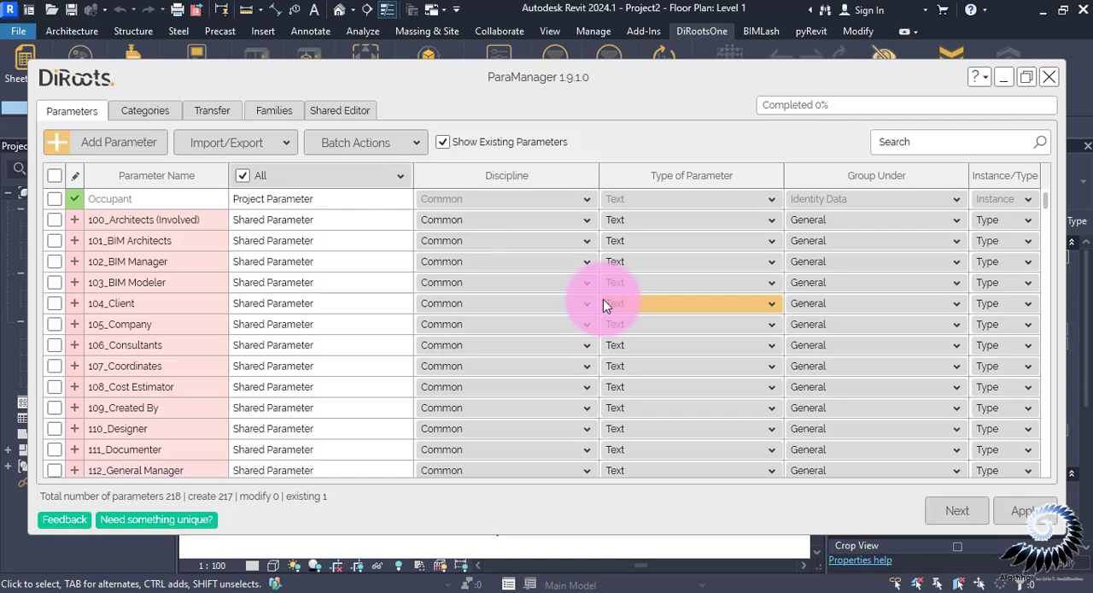
Review the imported parameters and their category assignments, apply them to the new project, and close the warning report
drag(1046, 245, 1066, 346)
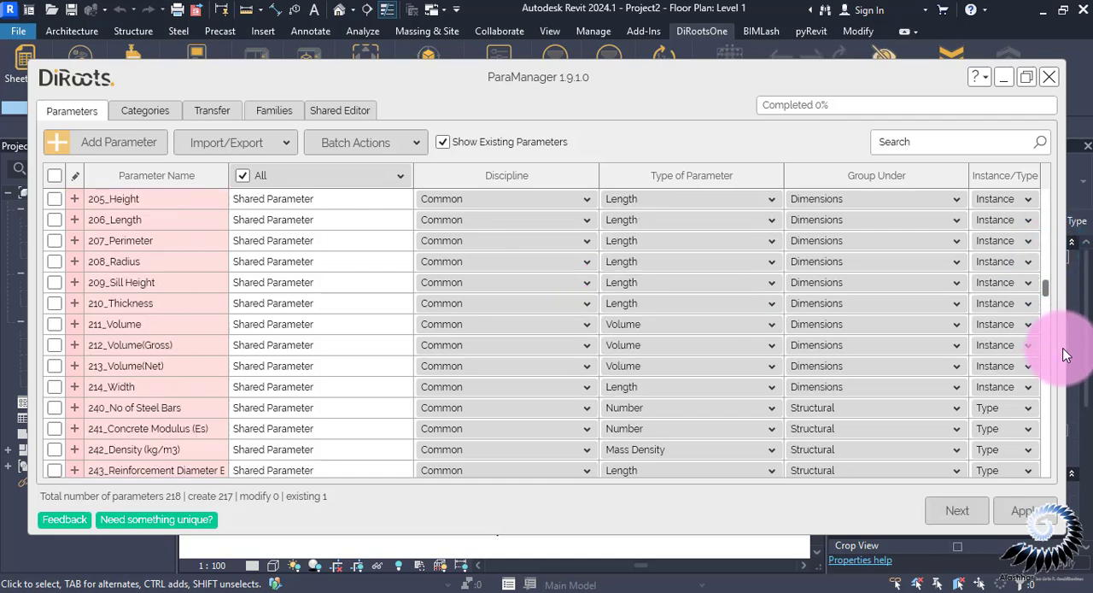
click(975, 516)
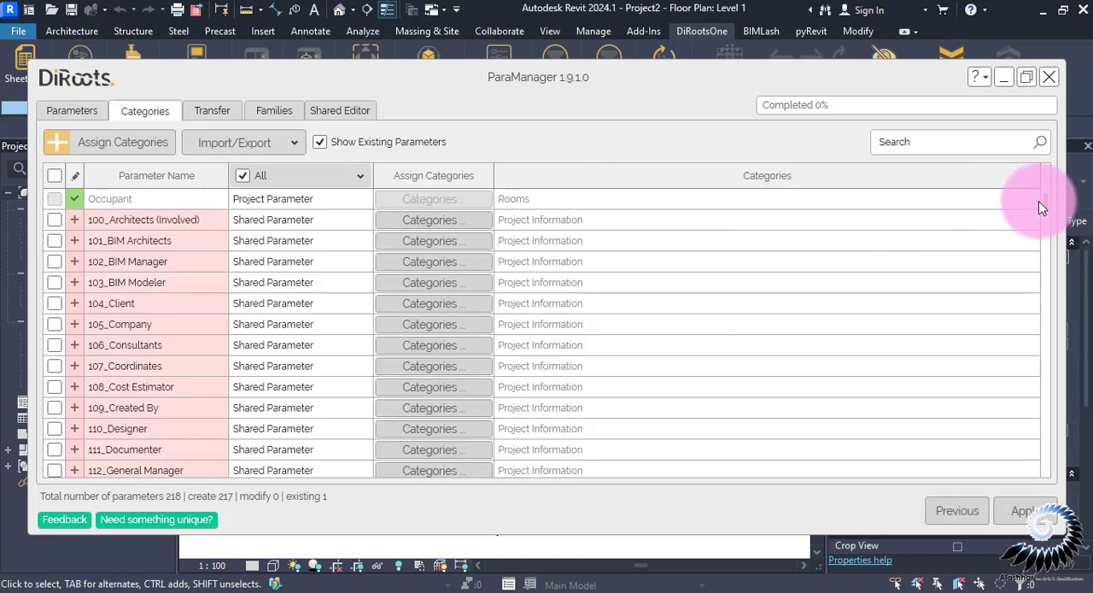
drag(1042, 202, 1054, 275)
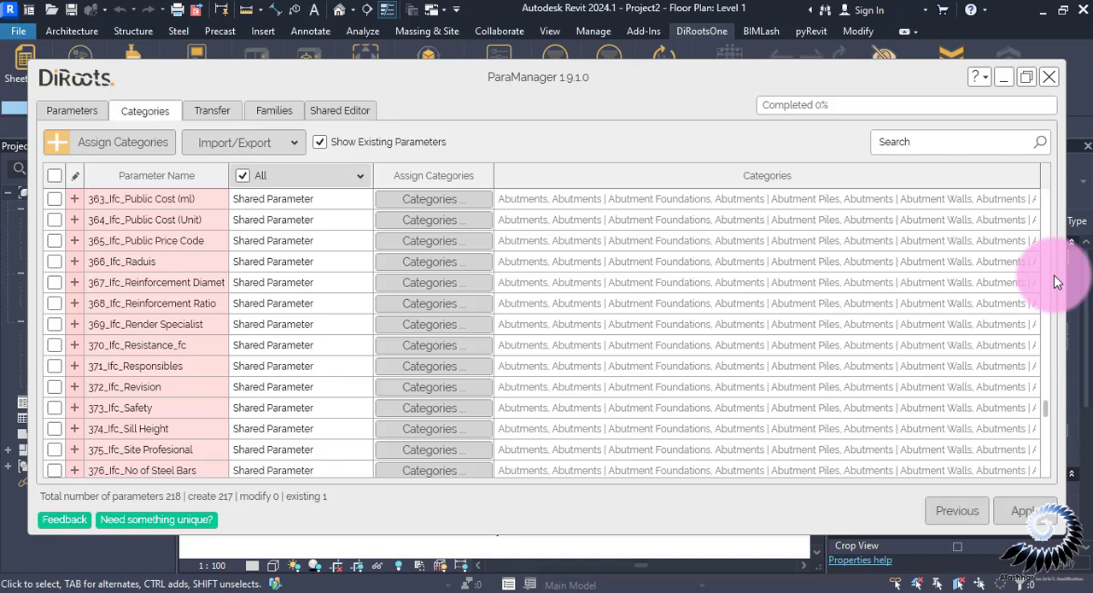
click(1022, 511)
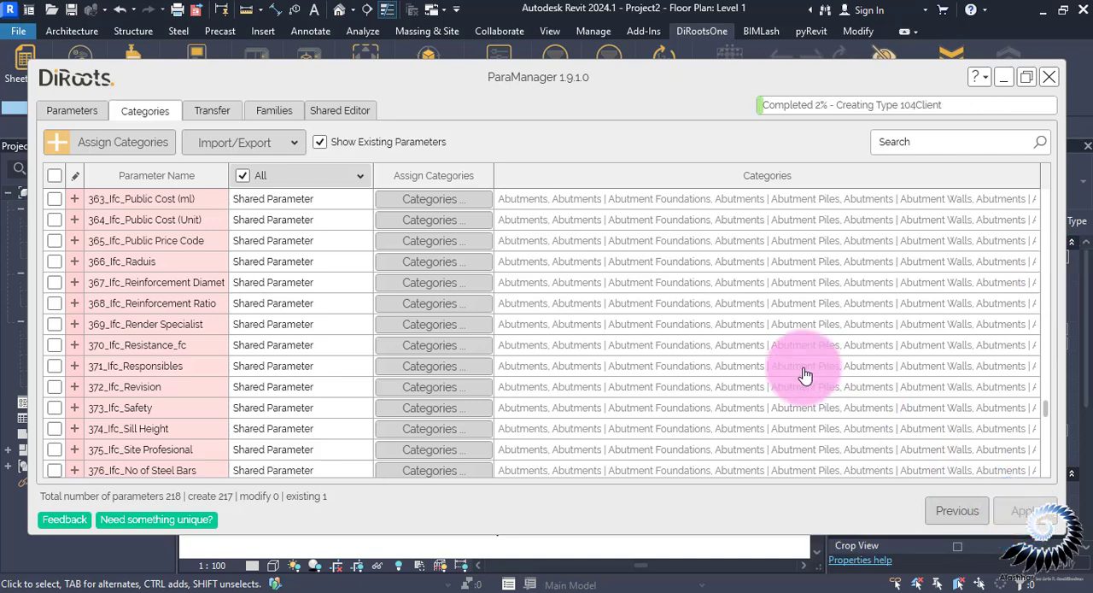
click(267, 142)
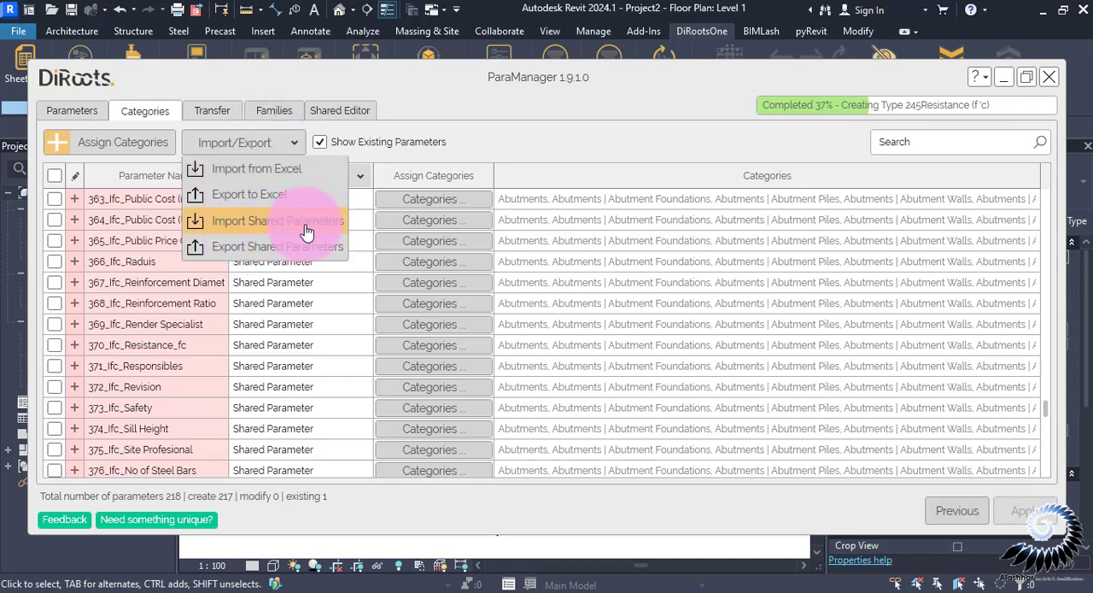
click(444, 74)
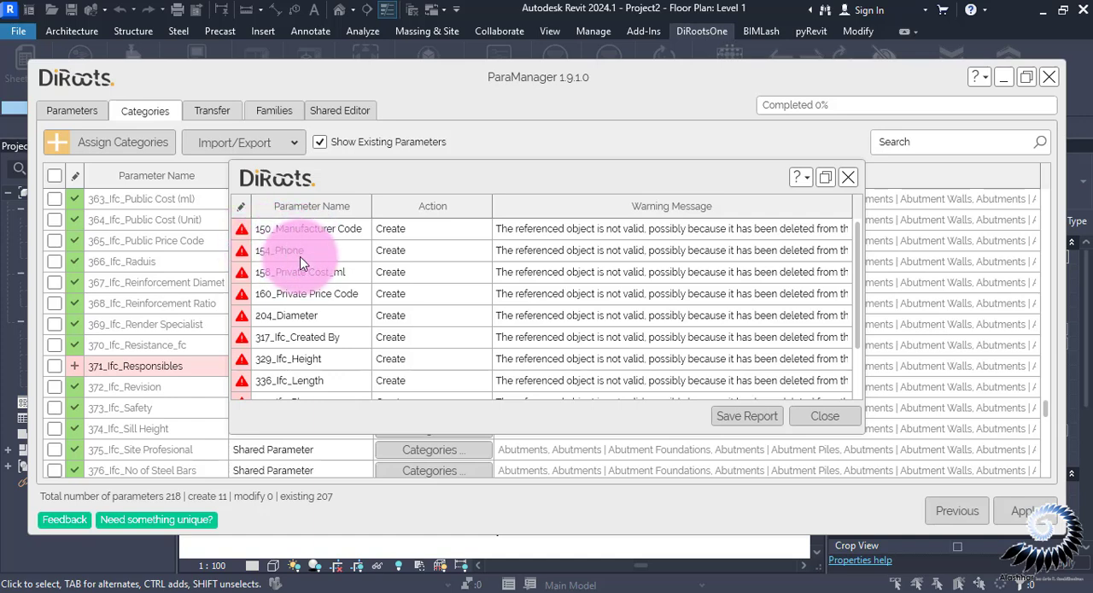
click(818, 421)
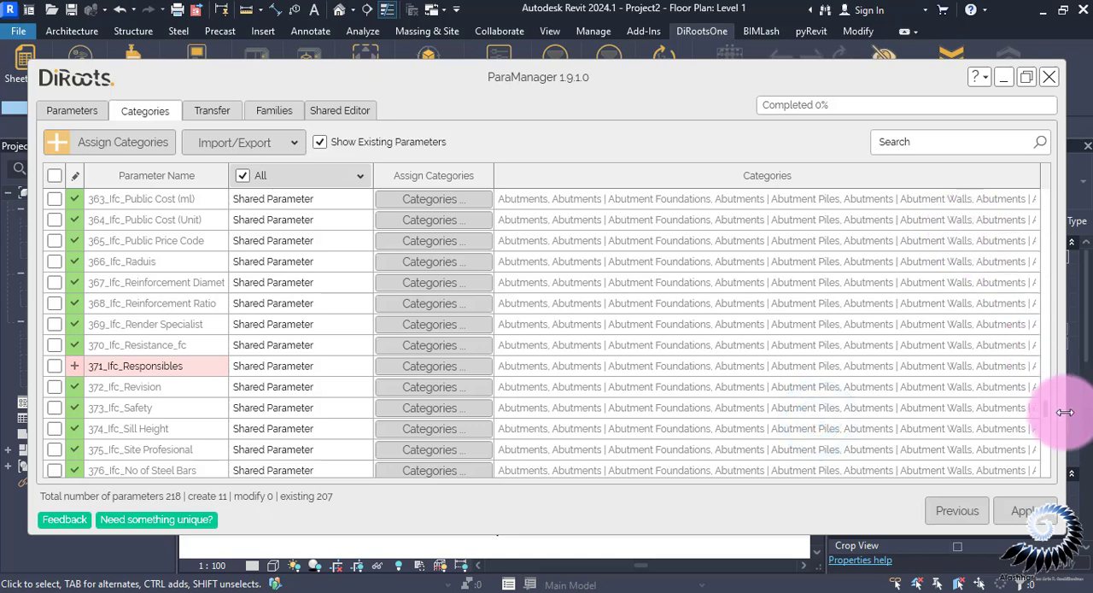
Select the pending parameters 150_Manufacturer Code, 154_Phone, 158_Private Cost_ml and 160_Private Price Code, and apply again to create all remaining parameters
scroll(313, 317, up, 20)
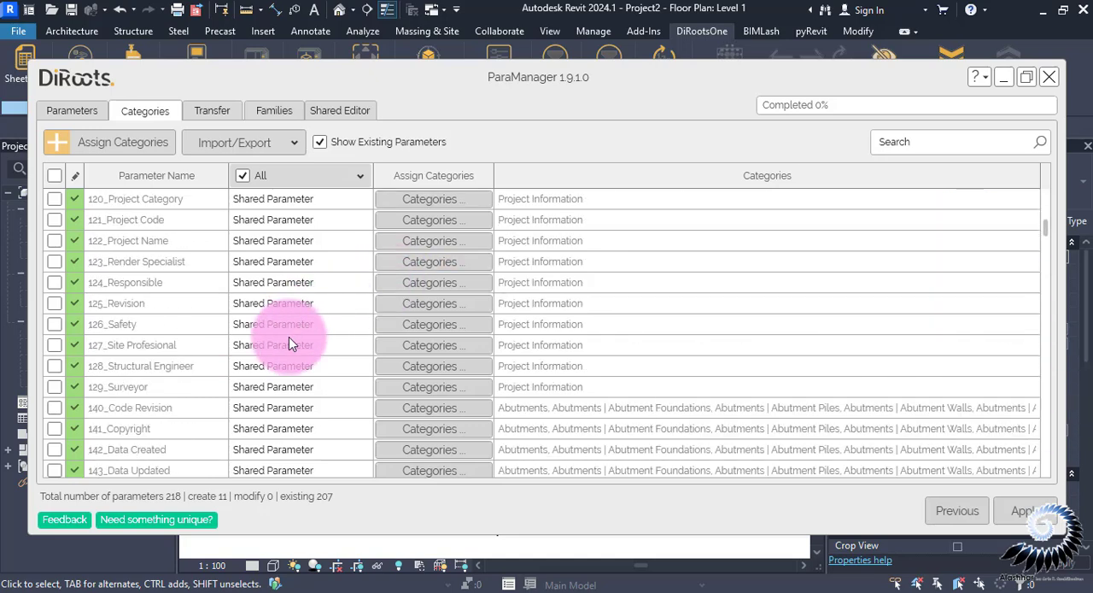
scroll(289, 344, down, 1)
click(53, 240)
click(54, 324)
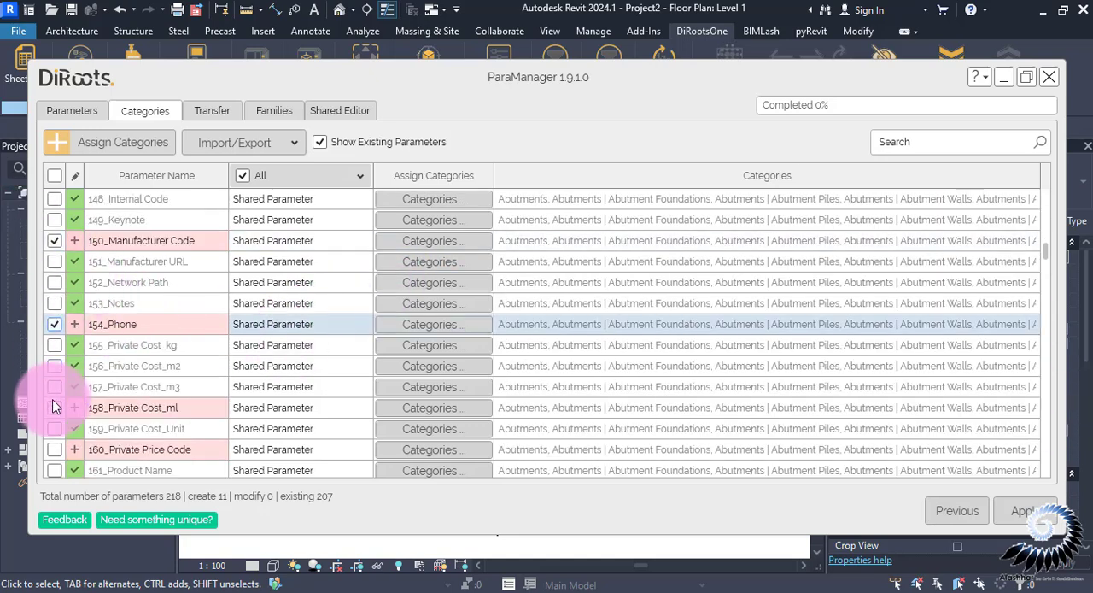
click(54, 449)
scroll(115, 372, down, 20)
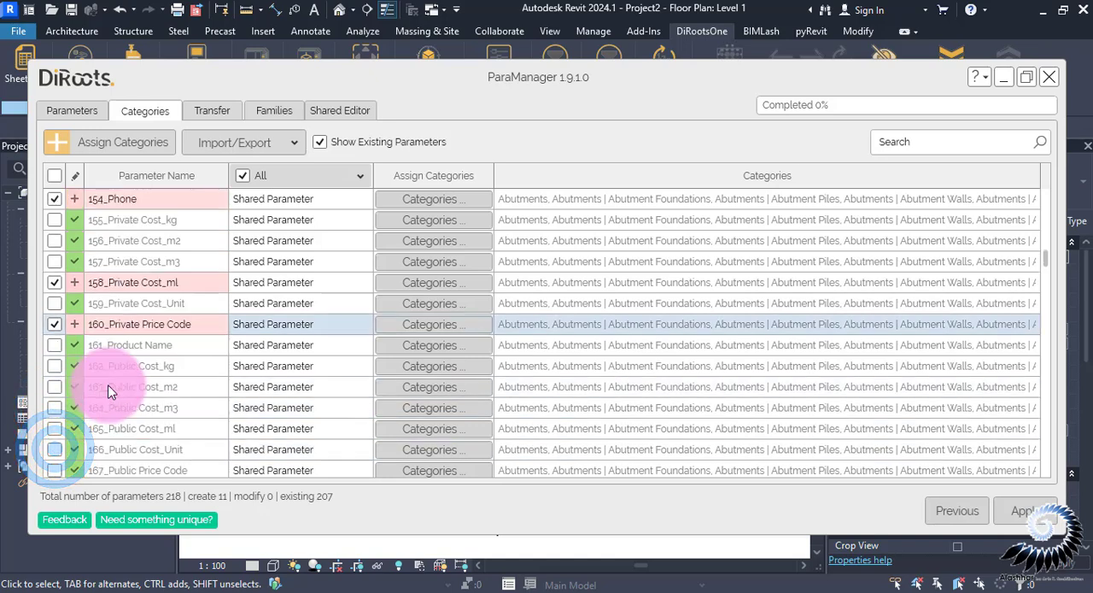
scroll(121, 371, down, 3)
scroll(115, 373, up, 3)
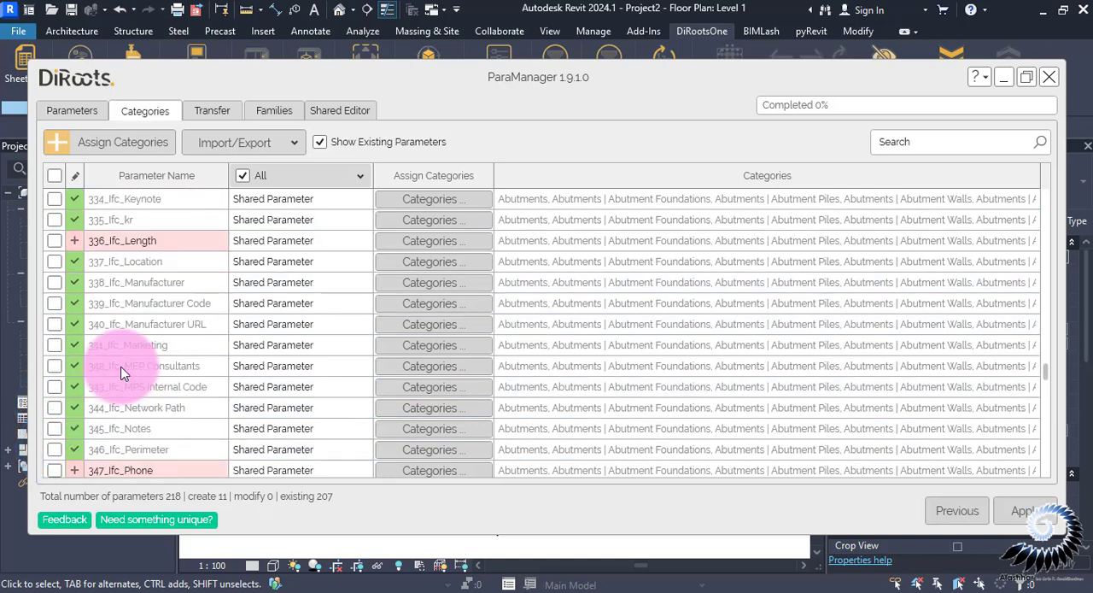
click(108, 373)
scroll(129, 367, down, 19)
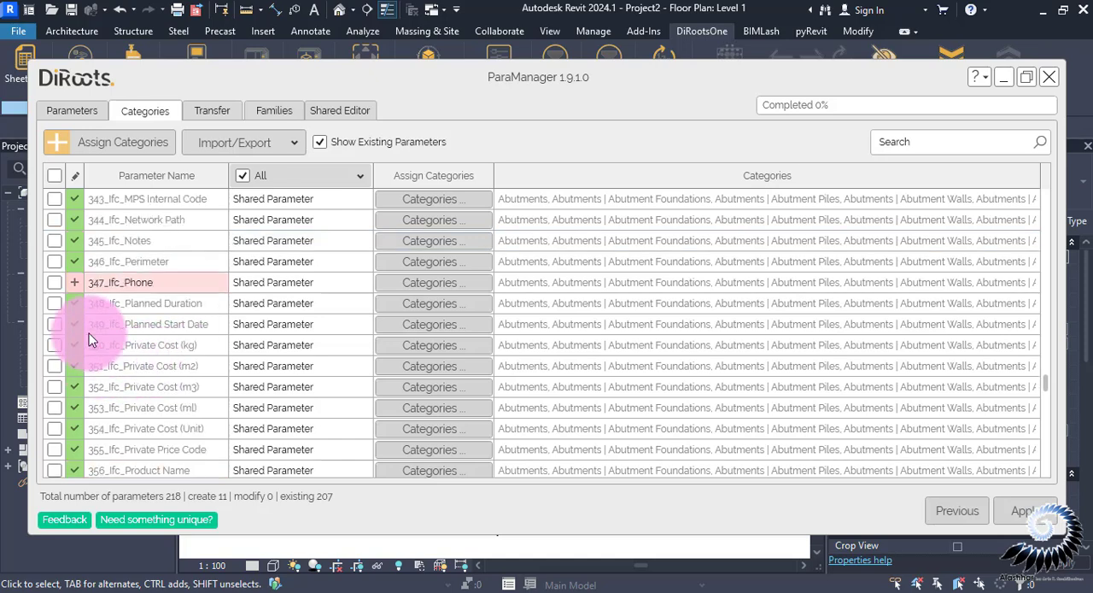
click(1040, 513)
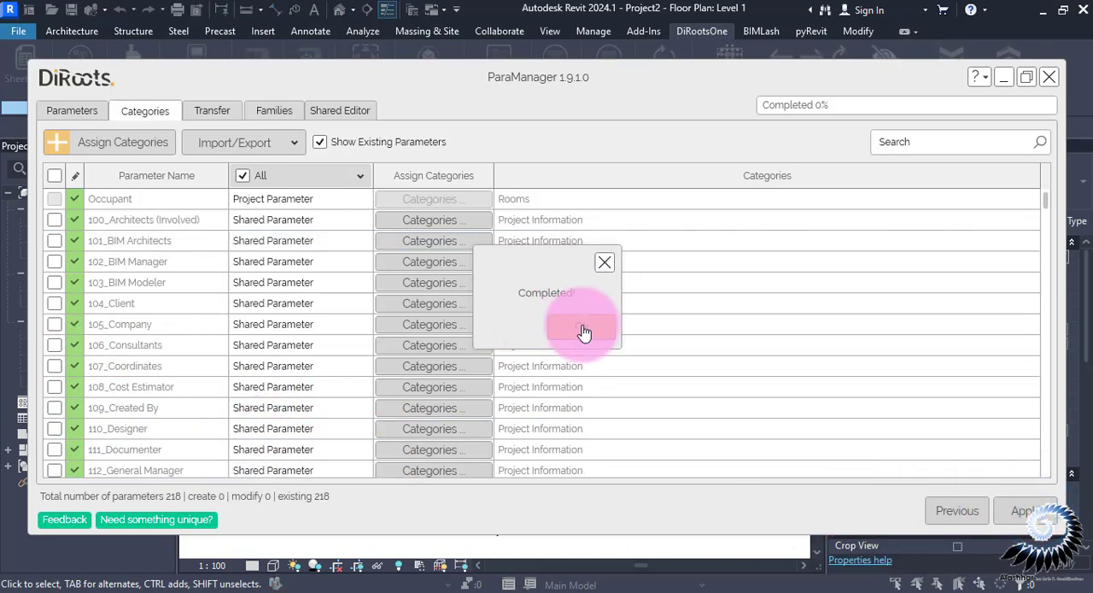
click(583, 330)
Close ParaManager and examine the Level 1 floor plan's properties for the imported shared parameters
click(1050, 79)
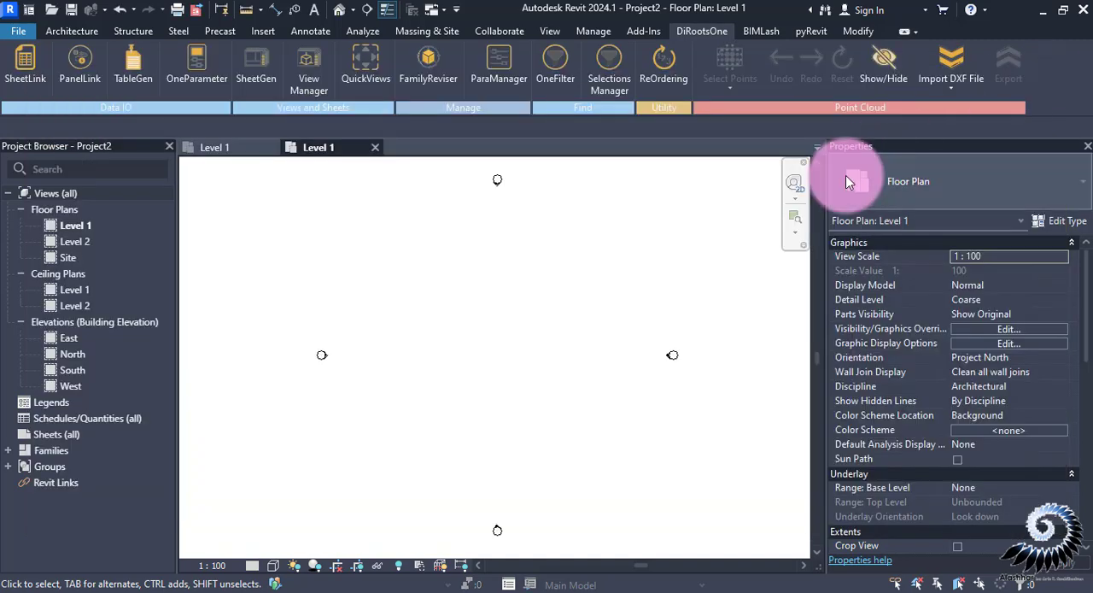
drag(1085, 285, 1092, 491)
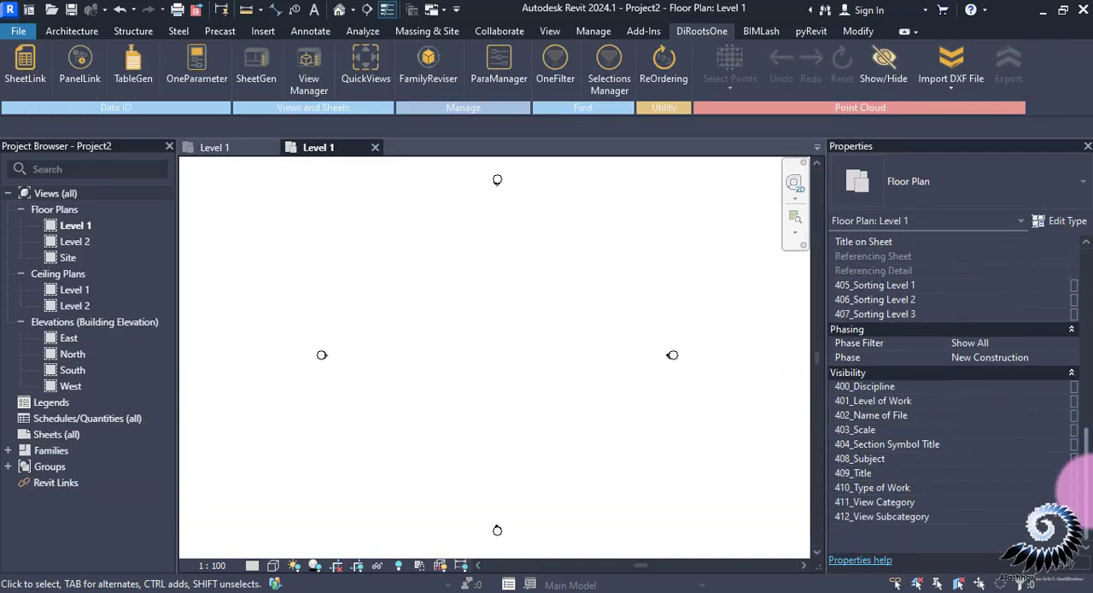